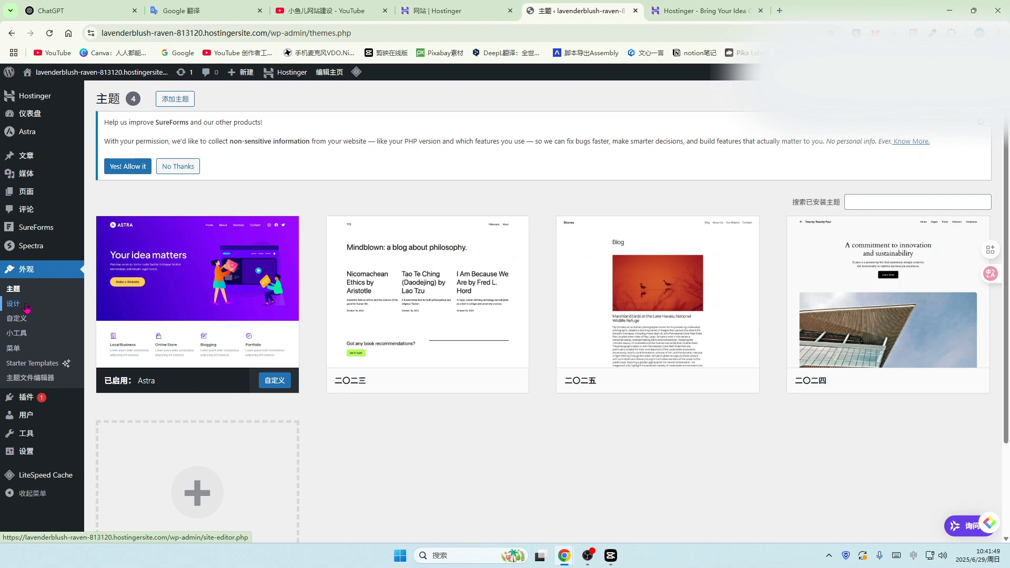
Step: Show the installed plugins page of the WordPress admin, followed by its Tools page
click(28, 398)
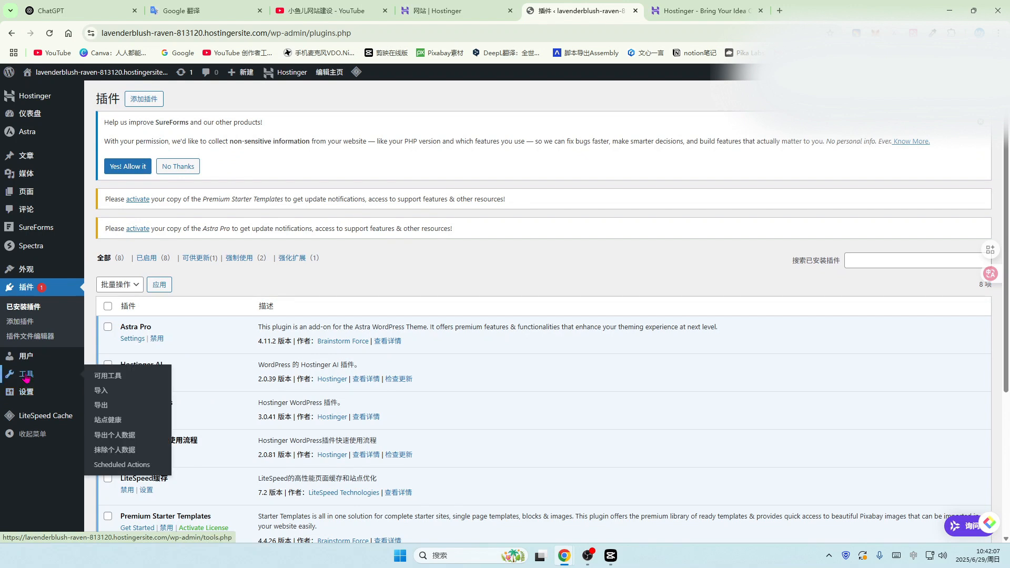
click(26, 377)
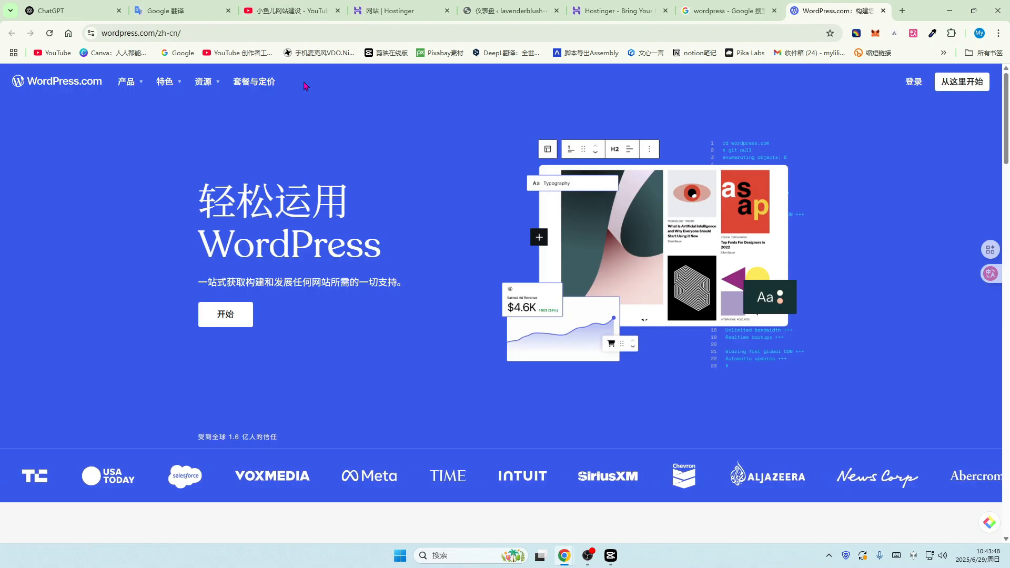
Step: Look over the WordPress.com Chinese home page
click(292, 11)
scroll(578, 290, down, 1)
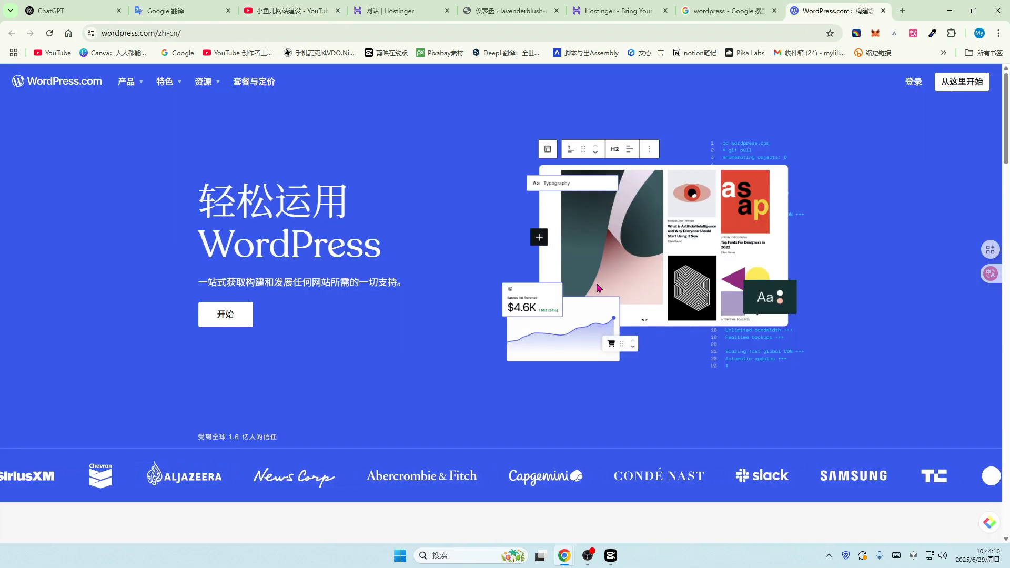
middle_click(996, 100)
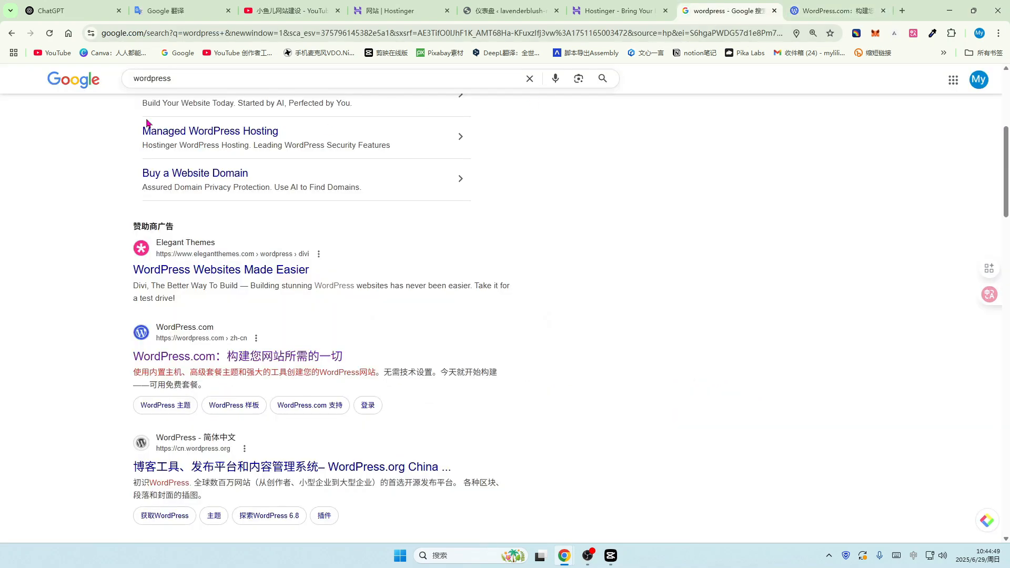
Step: Search Google for "本地安装wordpress" and look through the results on installing WordPress locally
click(134, 78)
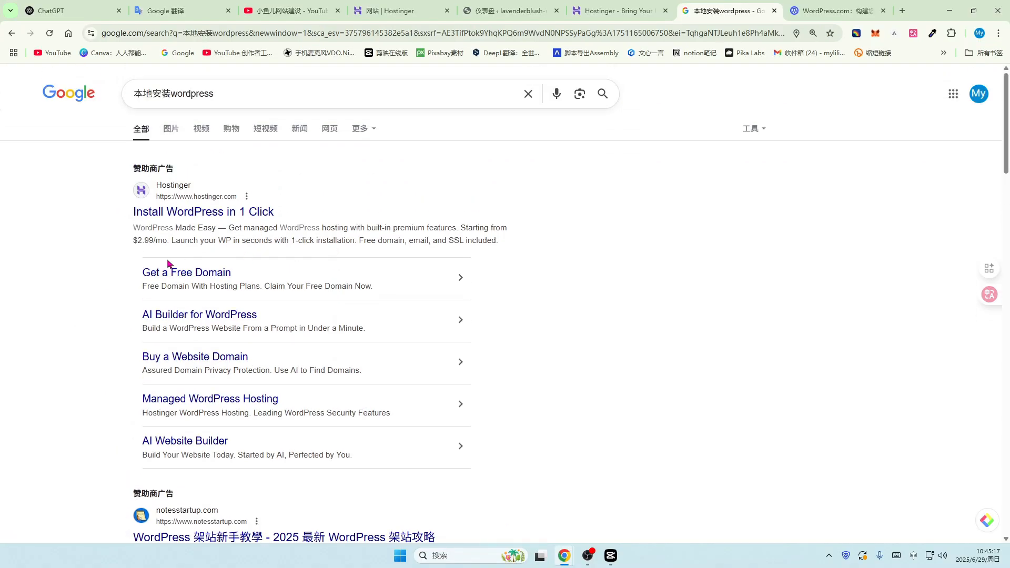
scroll(316, 323, down, 5)
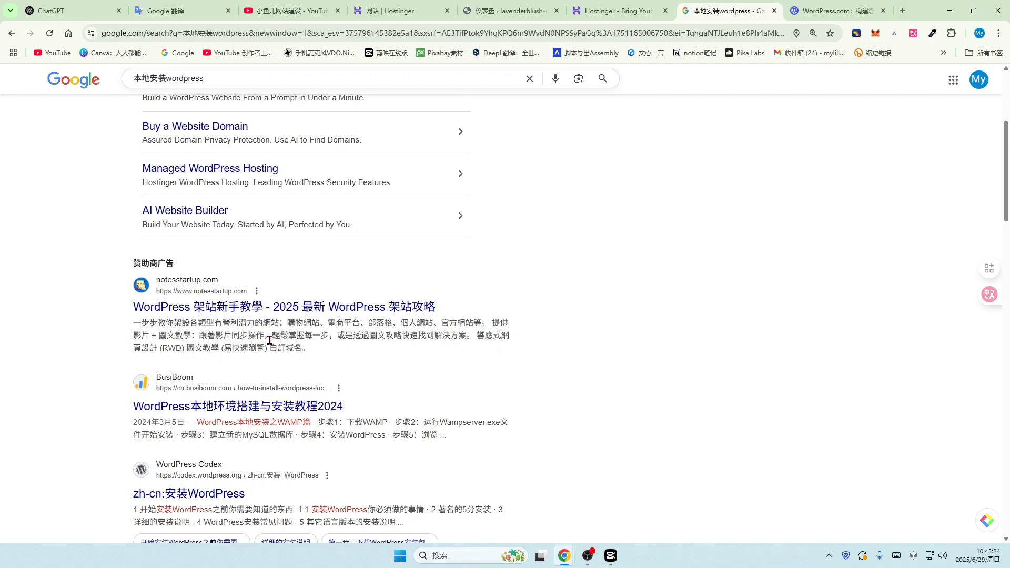
scroll(300, 305, down, 1)
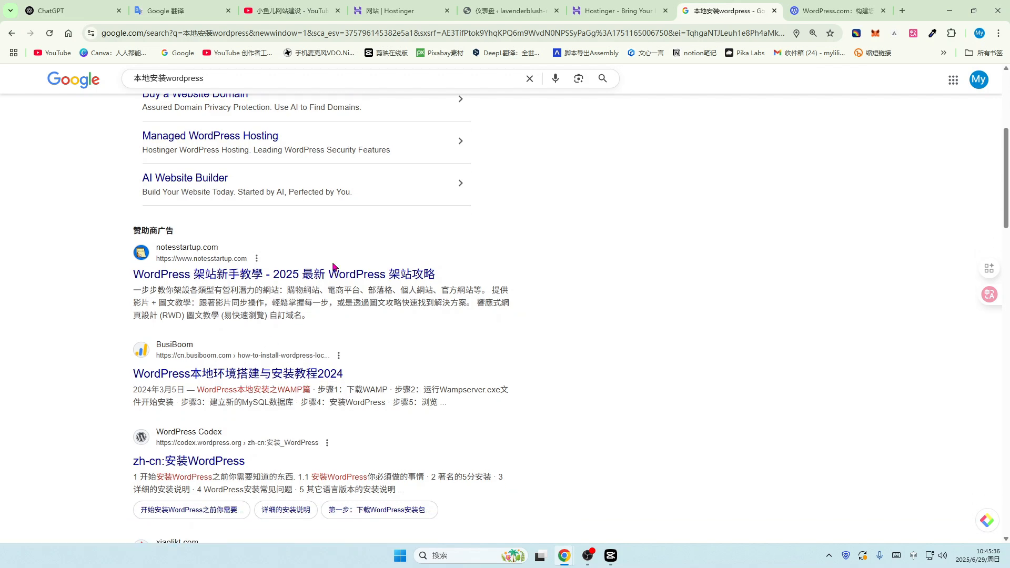
scroll(322, 269, down, 1)
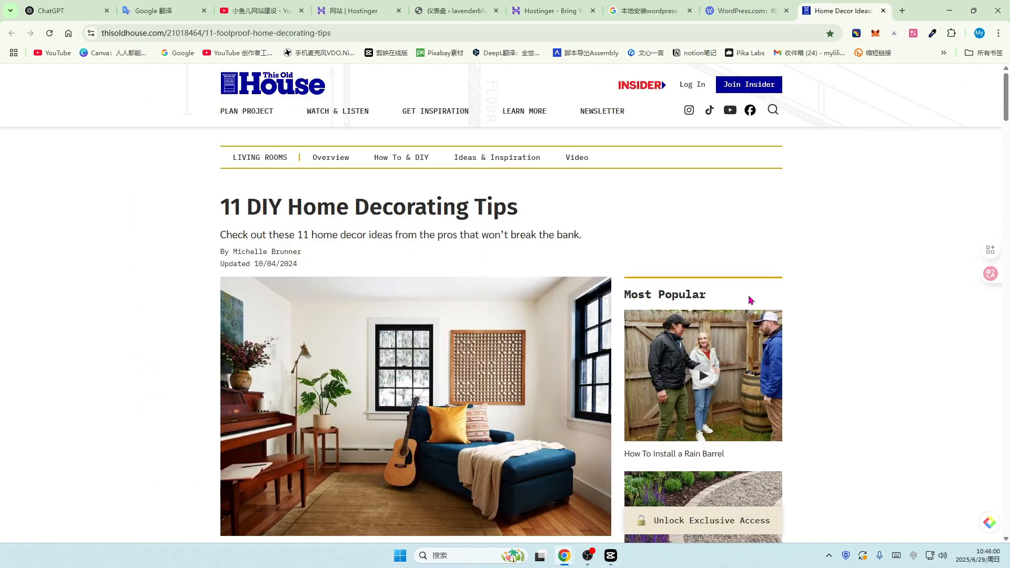
Step: Look over the top of the "11 DIY Home Decorating Tips" article on This Old House as a sample website
scroll(750, 300, down, 1)
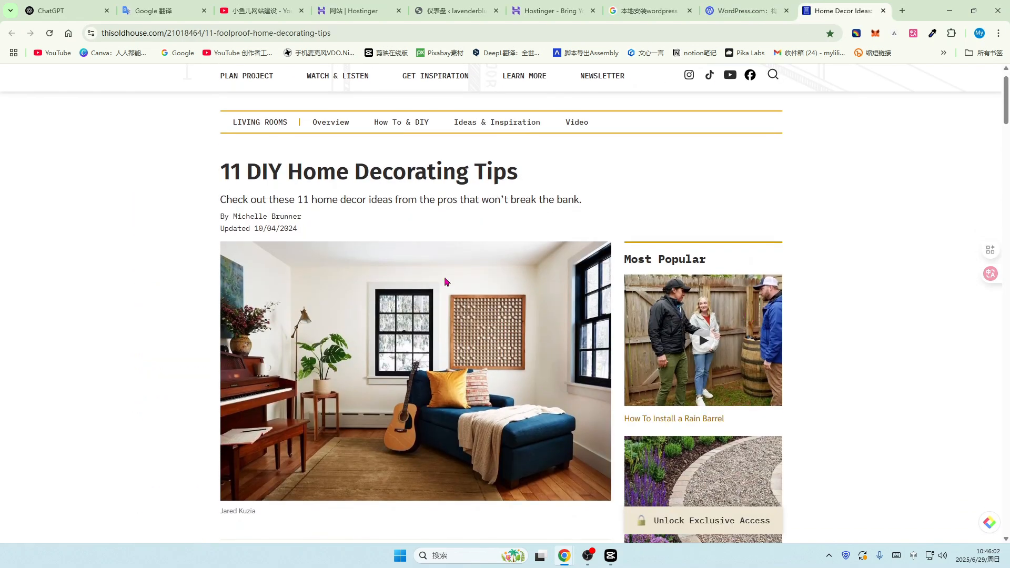
scroll(882, 311, down, 1)
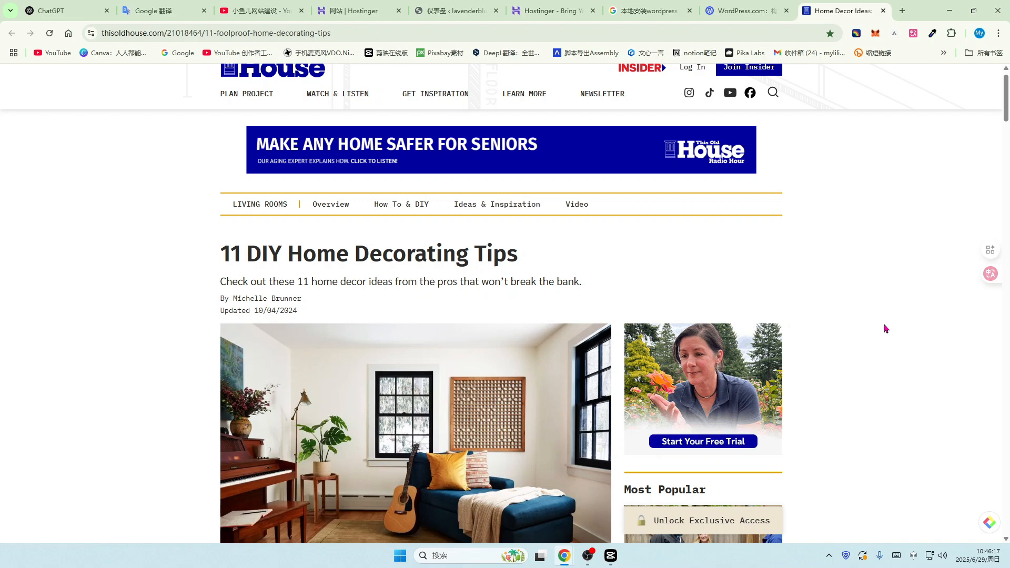
scroll(863, 360, down, 1)
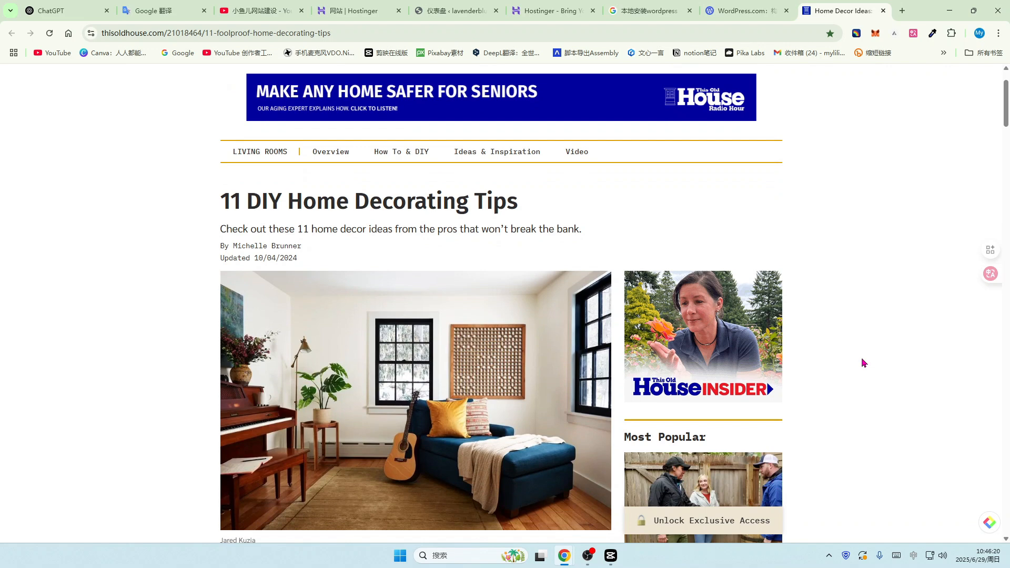
Step: Switch to ChatGPT and enter the question "安装wordpress 为什么需要服务器" in a new chat
key(ctrl+6)
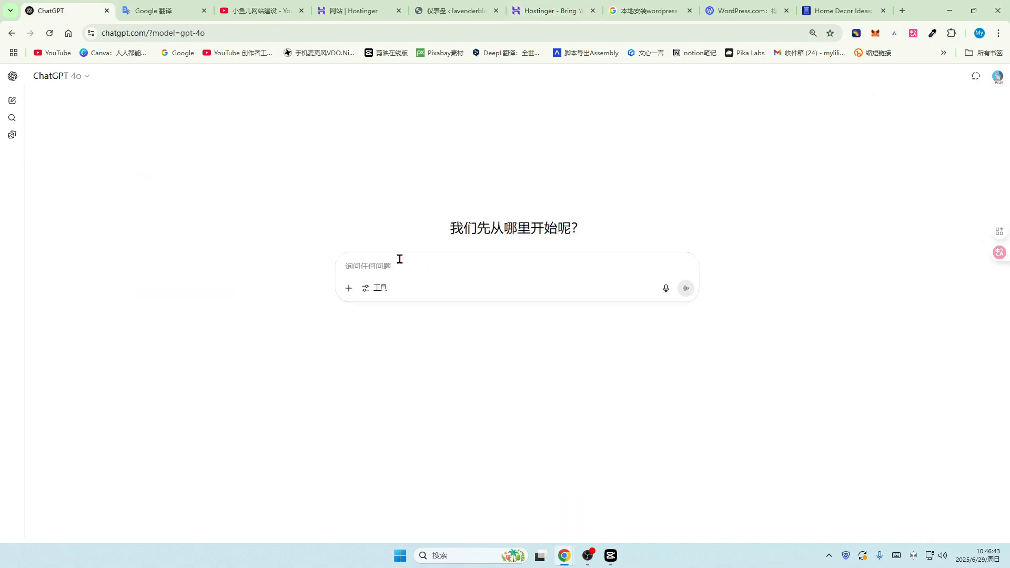
click(379, 268)
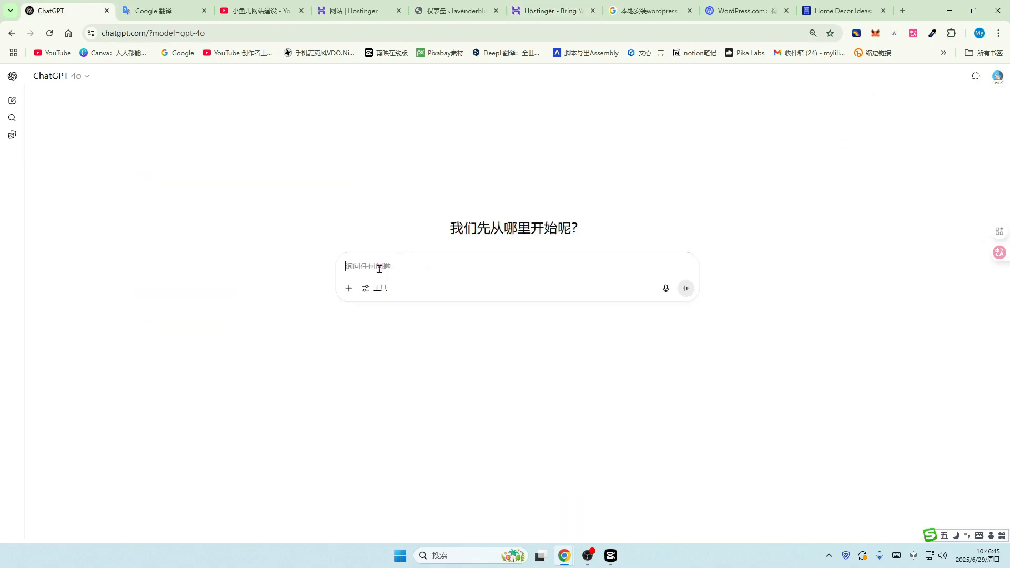
text(服务器)
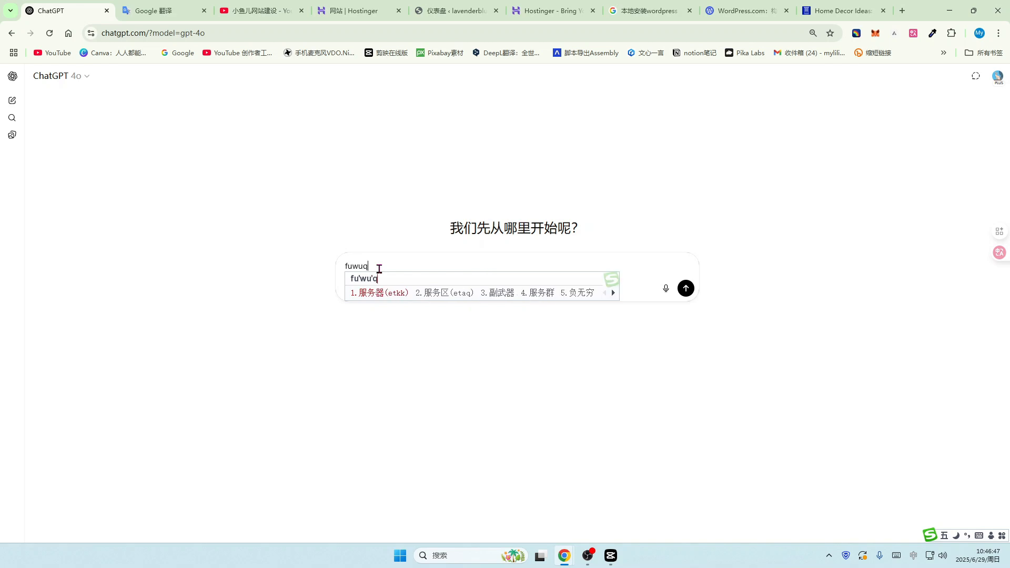
text(anz)
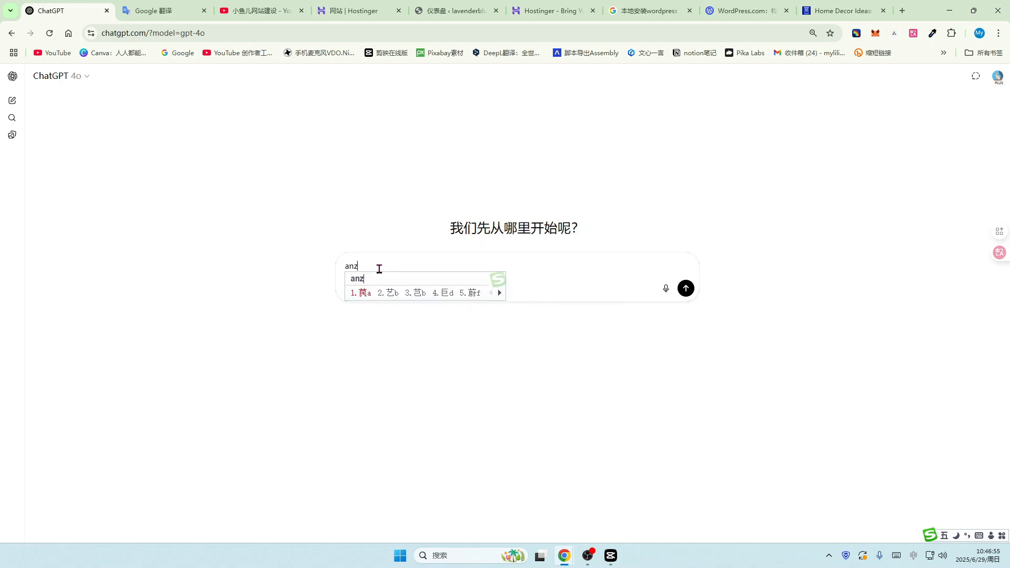
text(huang)
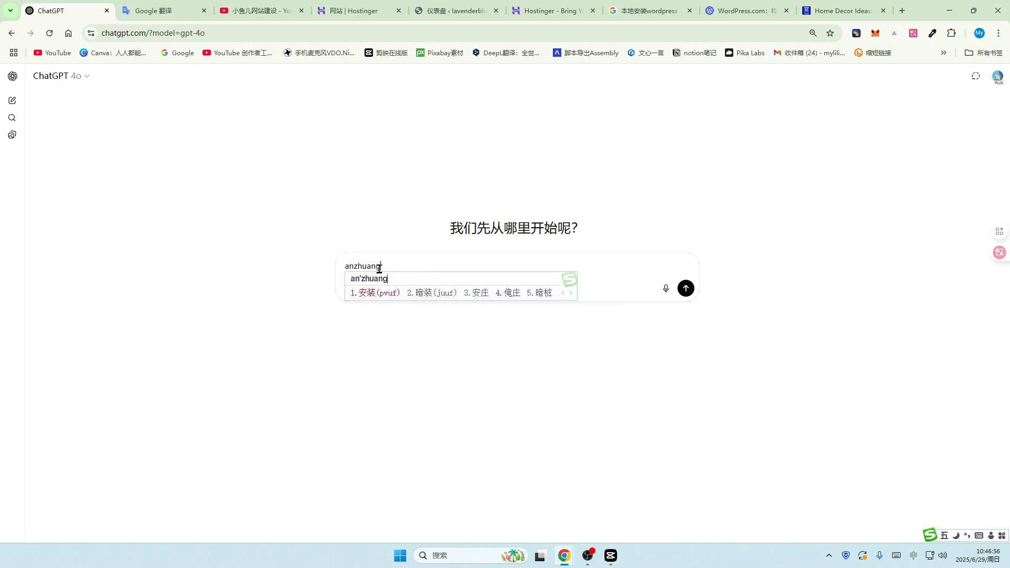
key(space)
text(wordpress weishenme)
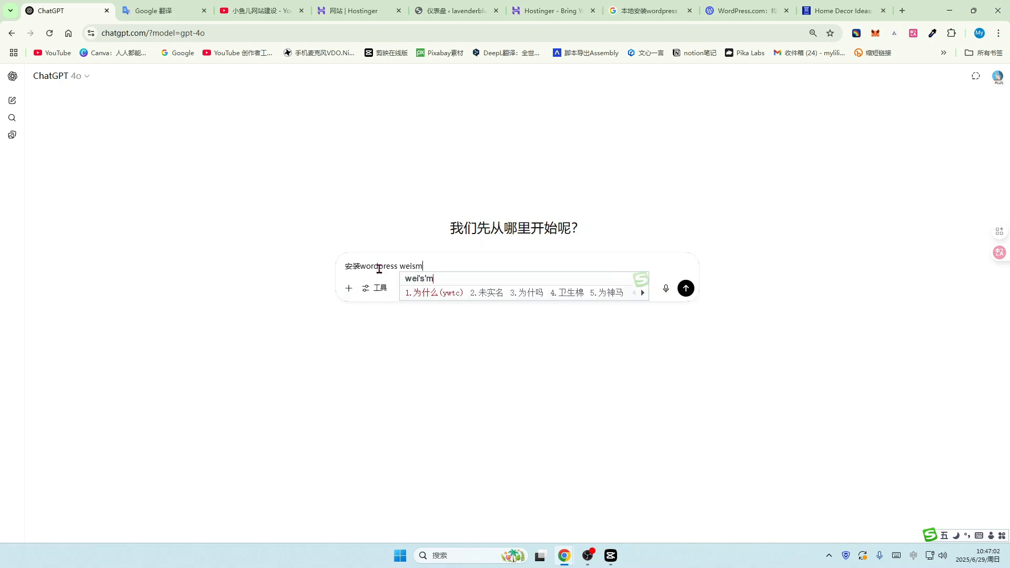
key(space)
text(xuyao)
key(space)
text(fu)
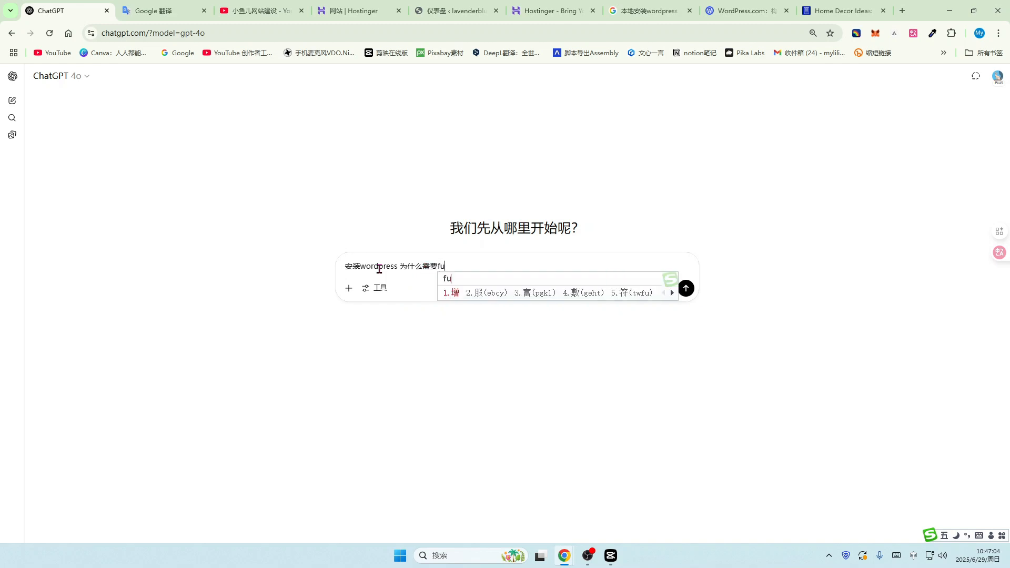
text(wuqi)
key(space)
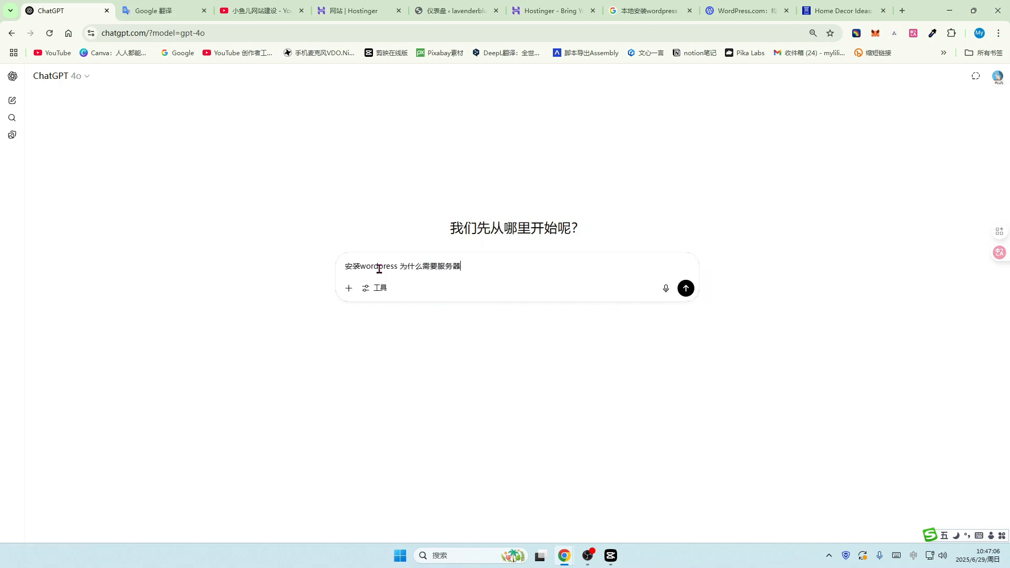
Step: Extend the question with "，服务器是什么" and send it to ChatGPT
text(,fuwuqi)
key(space)
text(hi)
key(BackSpace)
key(BackSpace)
text(是什么)
click(686, 288)
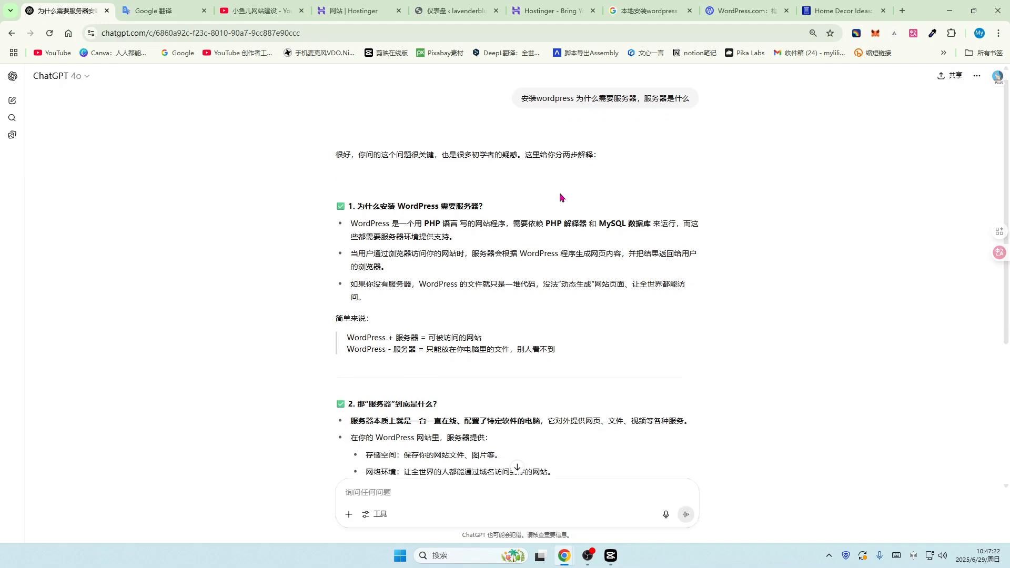
Step: Read the answer's first section on why WordPress needs a server, highlighting its key phrases down to the short summary lines
scroll(562, 197, down, 1)
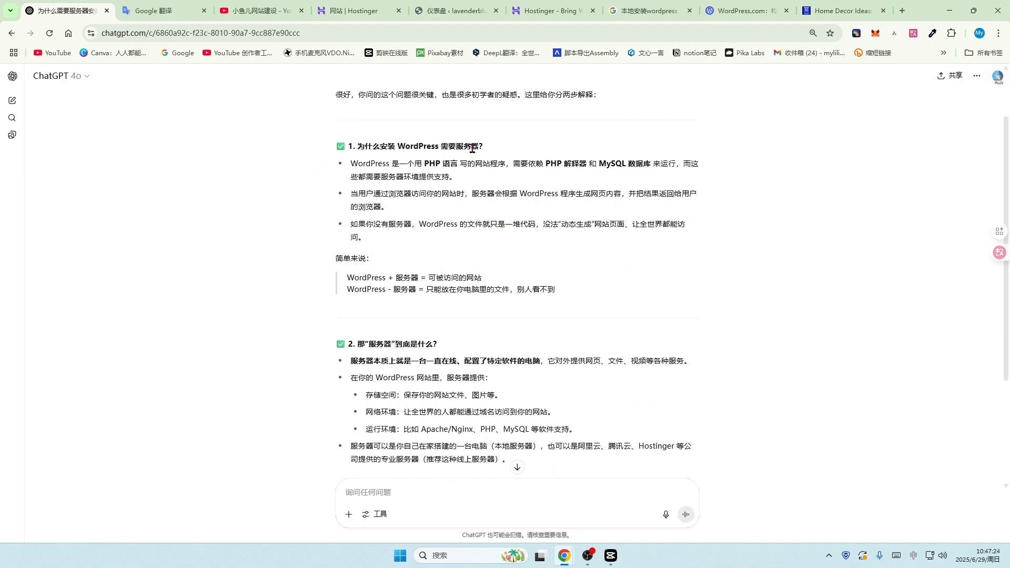
scroll(390, 164, down, 1)
drag(351, 146, 452, 158)
drag(351, 175, 664, 189)
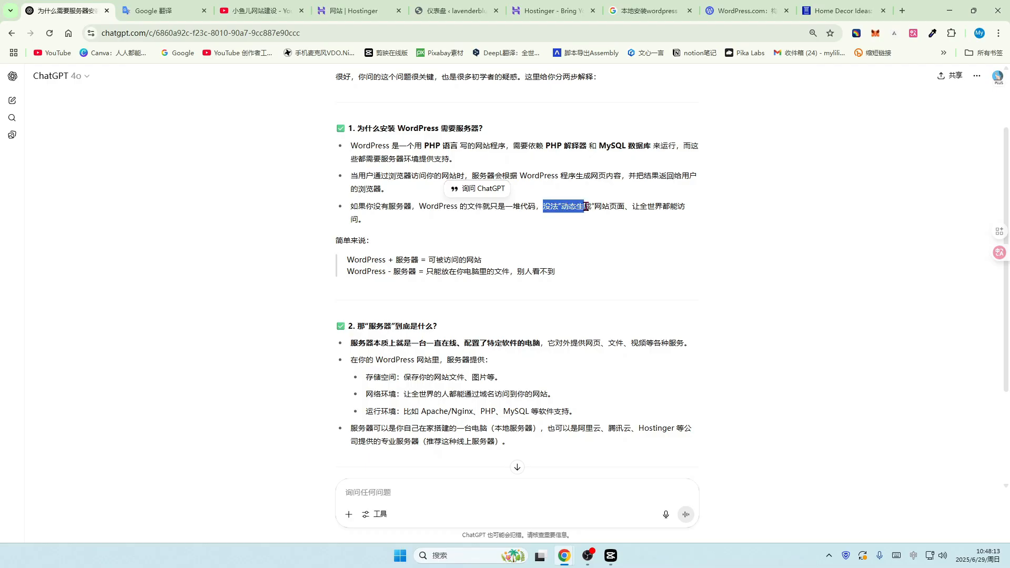
drag(585, 206, 660, 228)
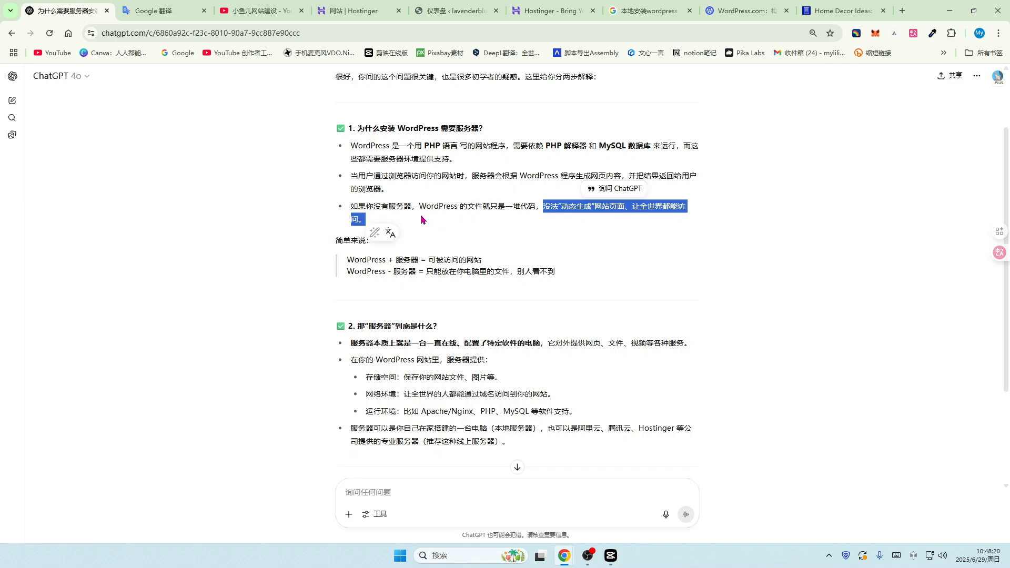
click(422, 219)
scroll(421, 221, down, 1)
drag(349, 224, 509, 238)
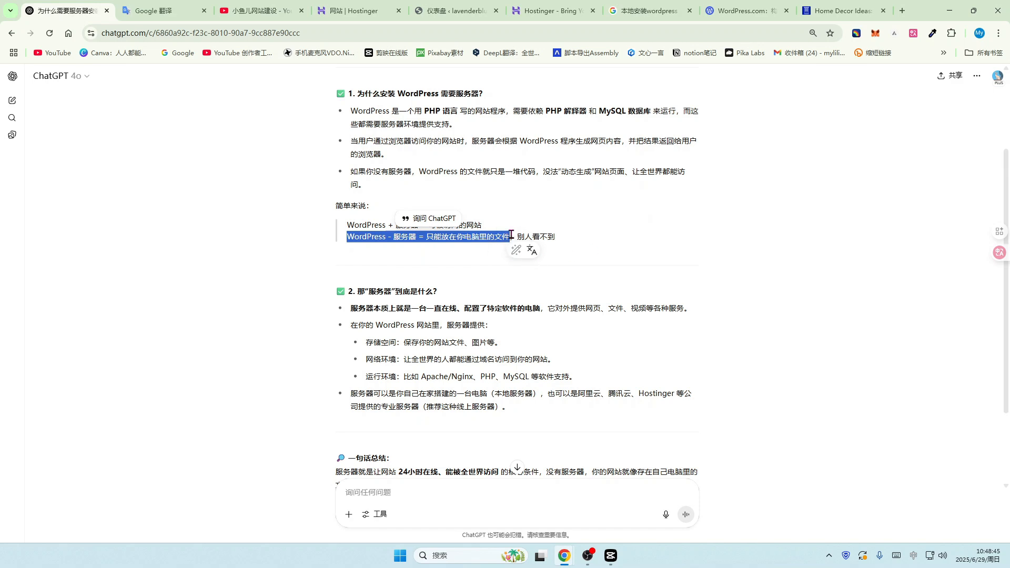
drag(517, 236, 585, 238)
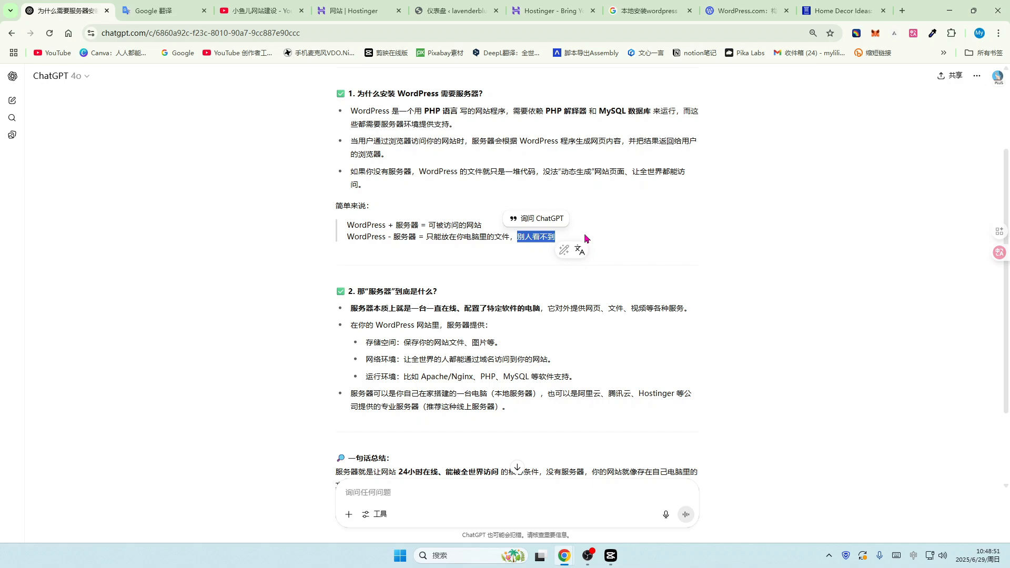
scroll(585, 238, down, 2)
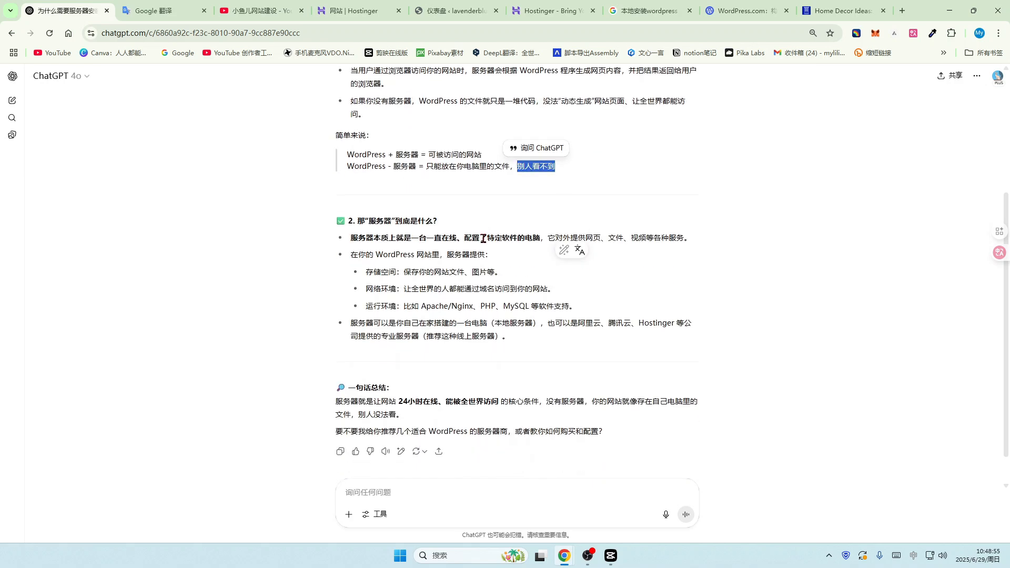
Step: Read the section on what a server is, highlighting its definition, the storage and network points, and the one-sentence summary
drag(358, 205, 440, 209)
drag(351, 220, 686, 219)
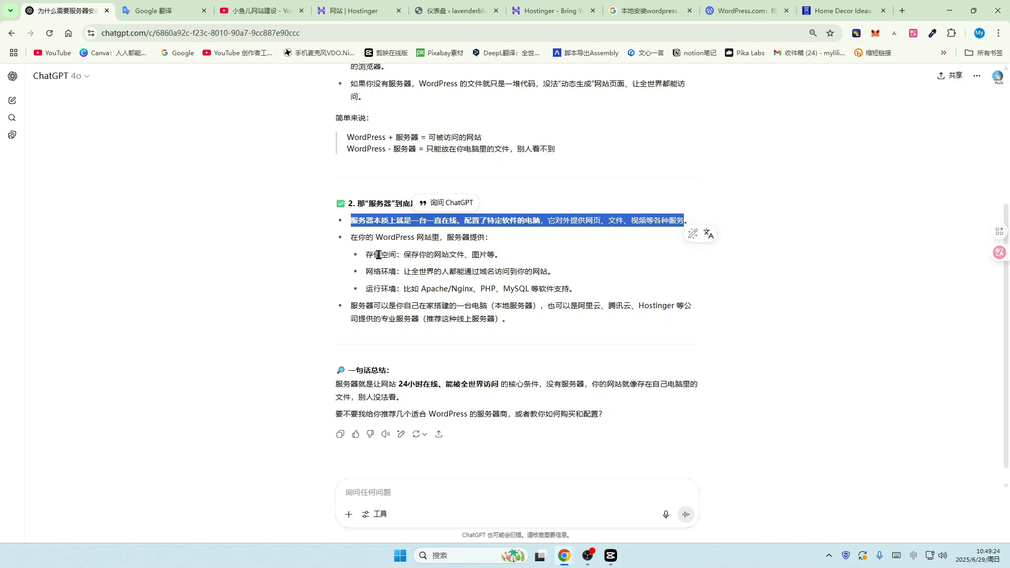
drag(366, 253, 489, 255)
drag(366, 271, 559, 277)
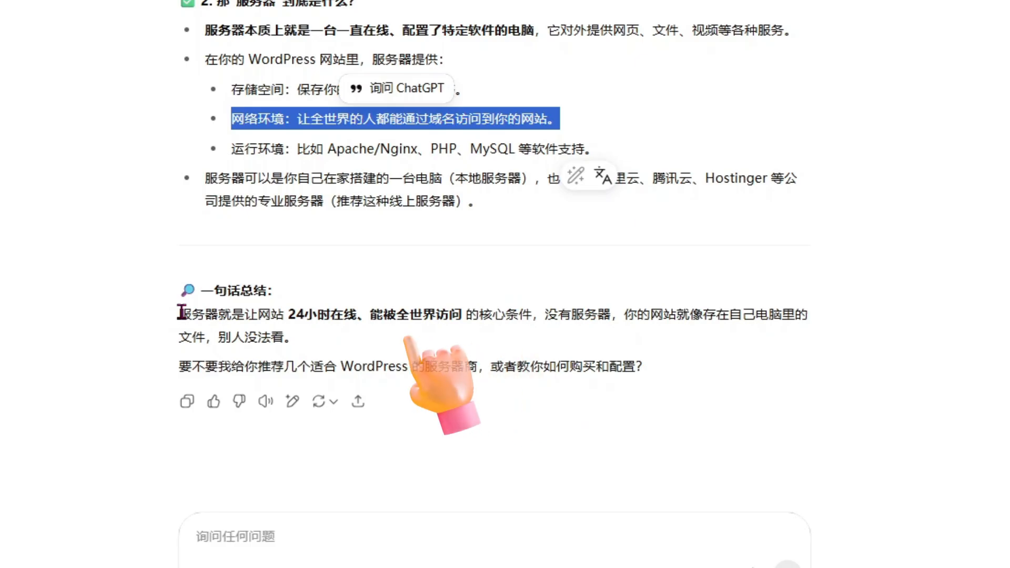
drag(337, 385, 363, 384)
drag(225, 317, 215, 337)
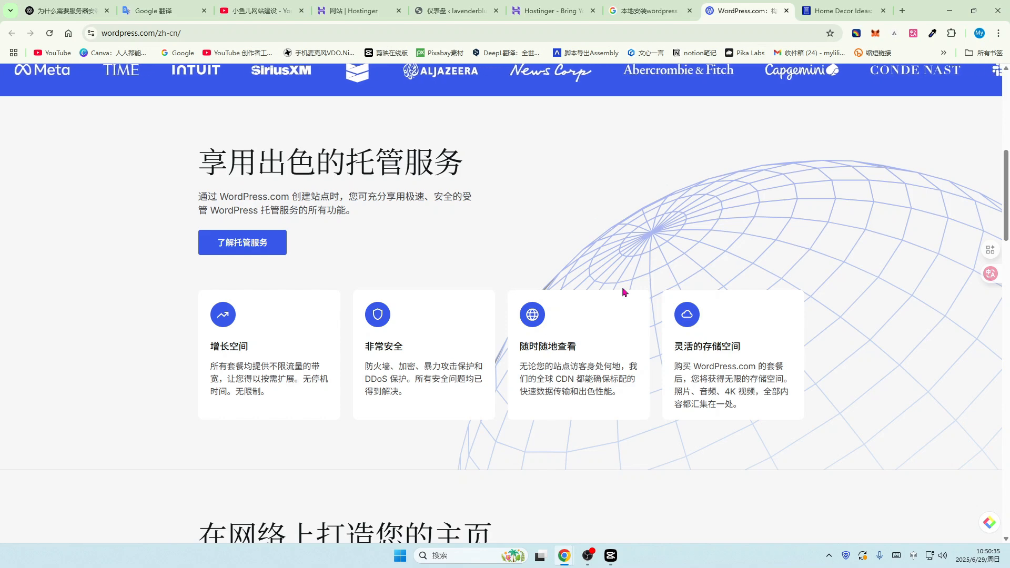
Step: Review the hosting service features and the domain section on the WordPress.com home page
scroll(624, 292, down, 1)
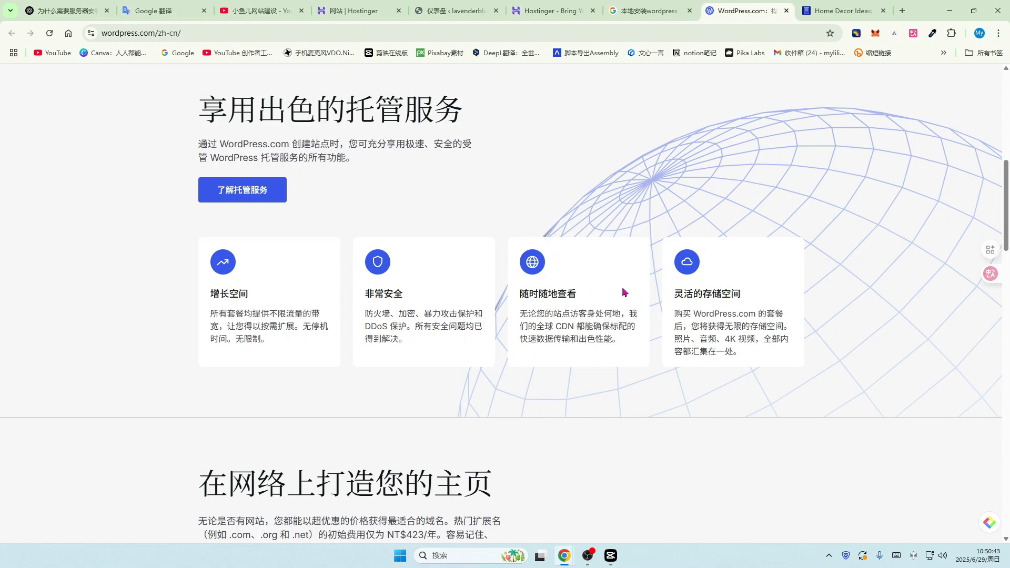
scroll(624, 293, down, 1)
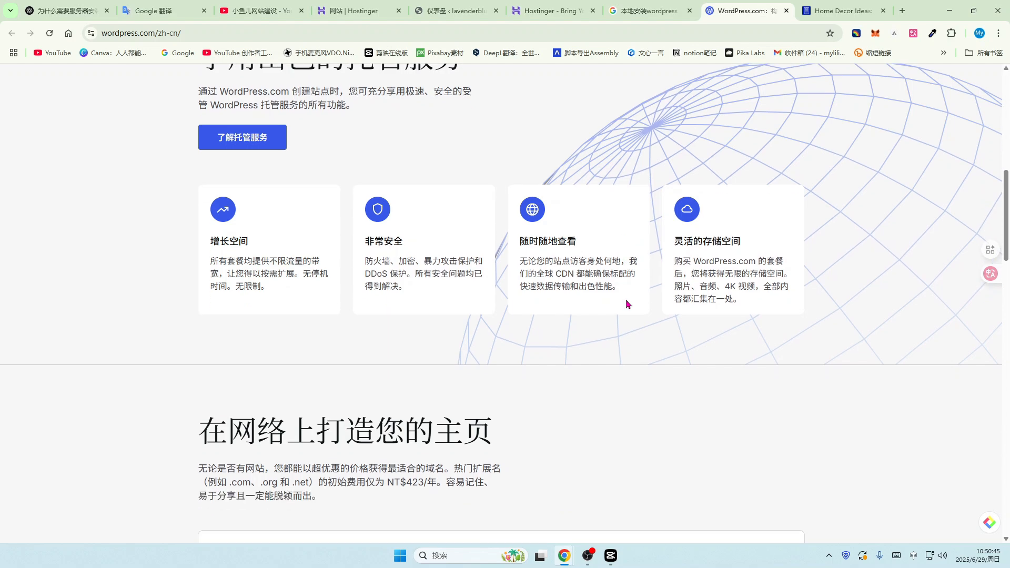
scroll(625, 304, down, 1)
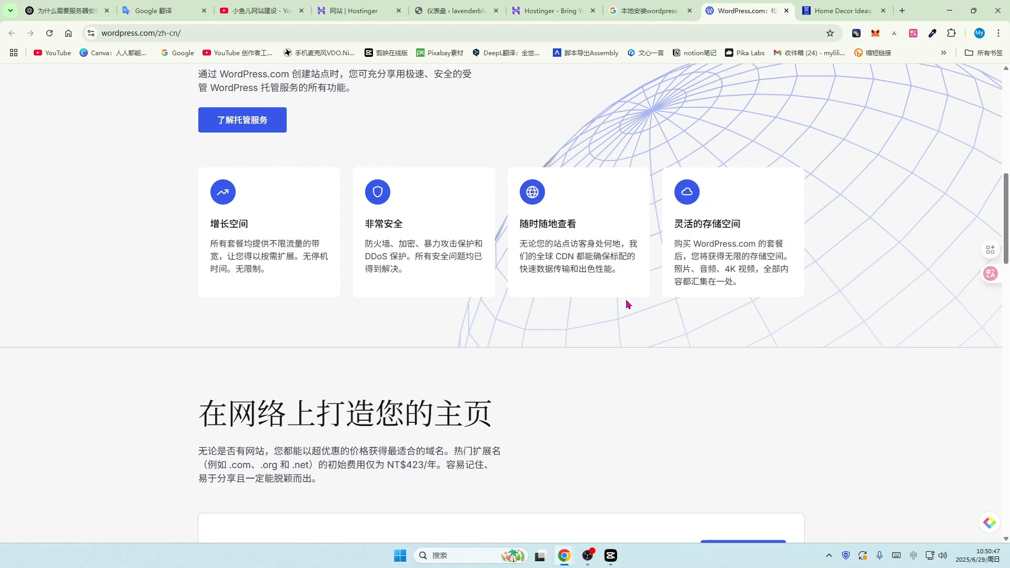
scroll(626, 304, down, 1)
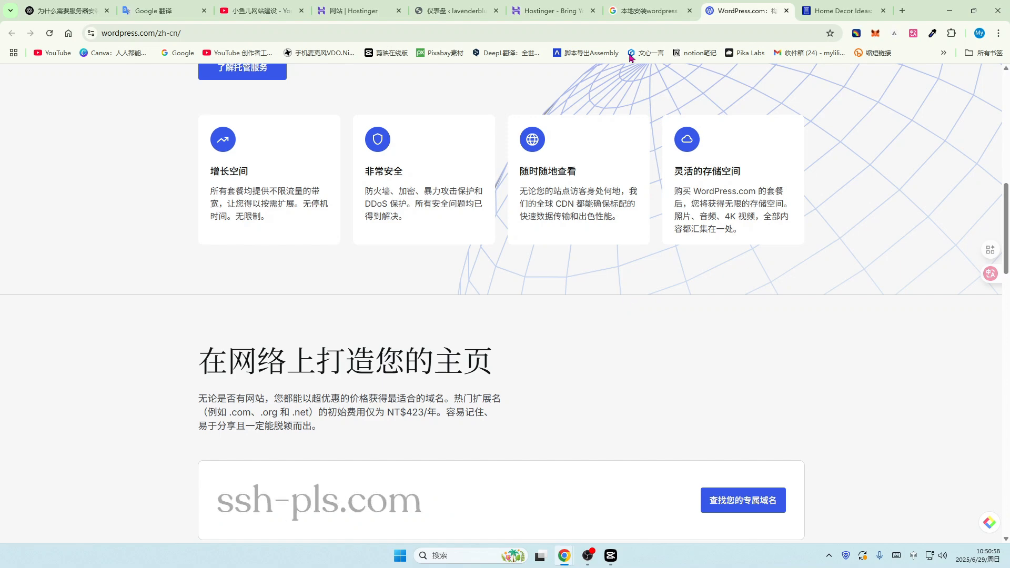
Step: Switch to the Hostinger website and view the hosting offer at the top of its home page
click(547, 10)
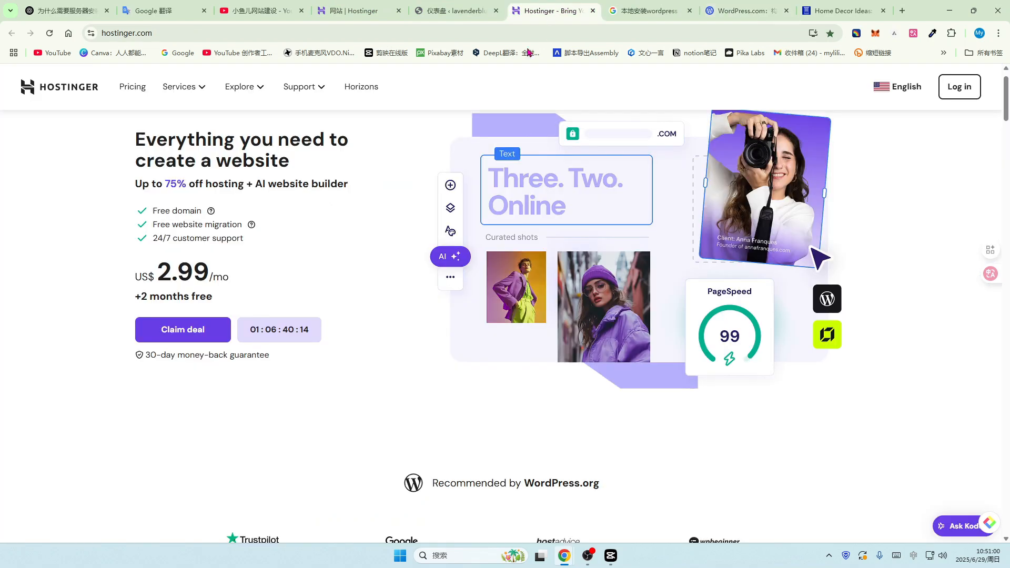
scroll(486, 403, up, 1)
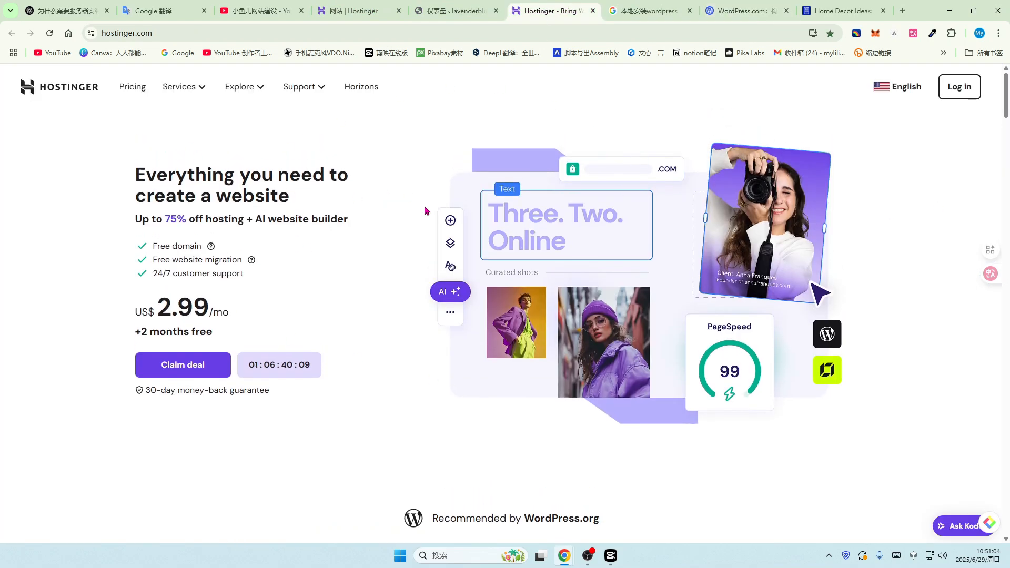
Step: Switch the Hostinger site's country and language to 中国 中文 and translate the remaining English text on the page
scroll(42, 130, down, 1)
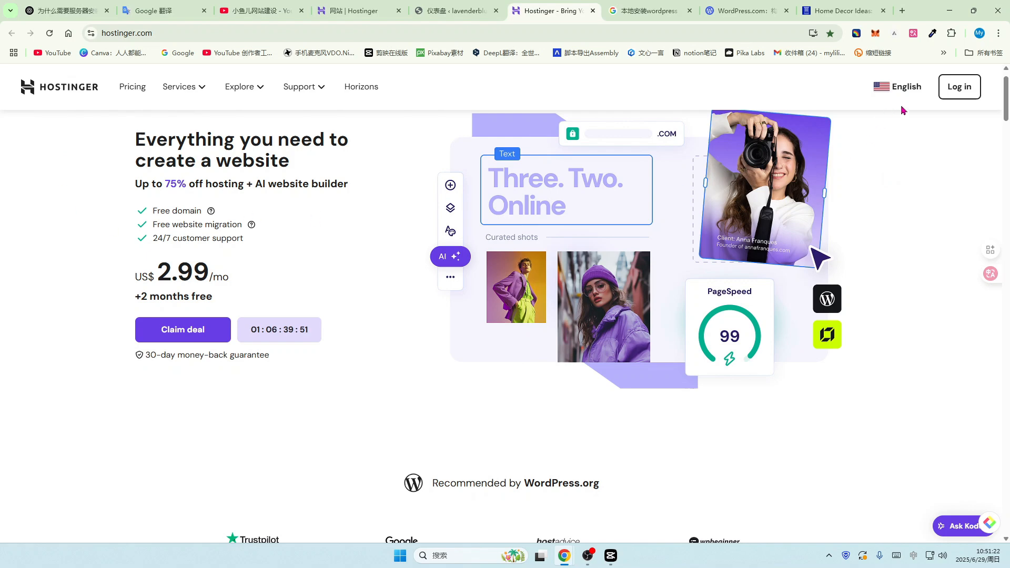
click(901, 89)
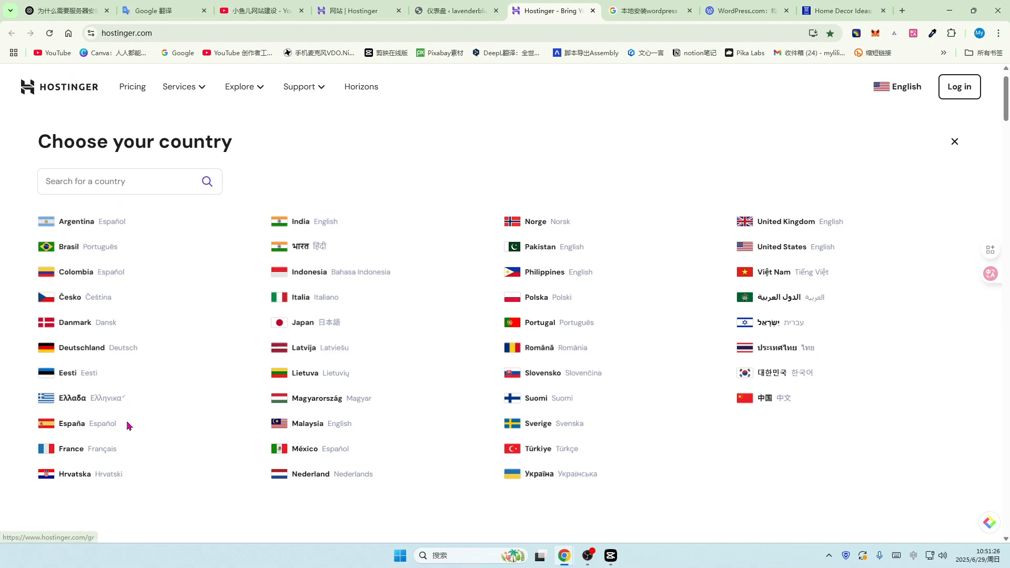
click(765, 402)
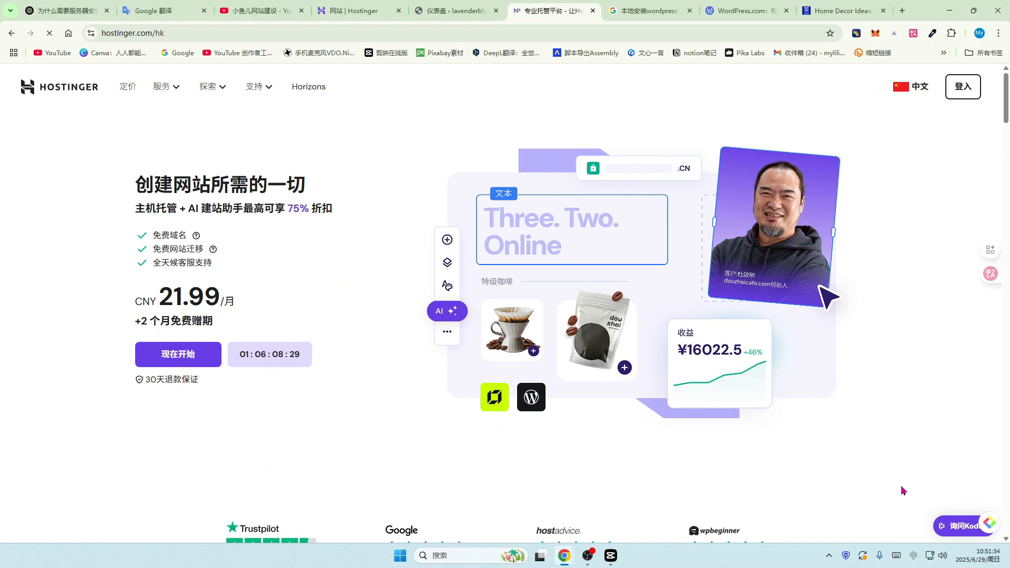
click(952, 526)
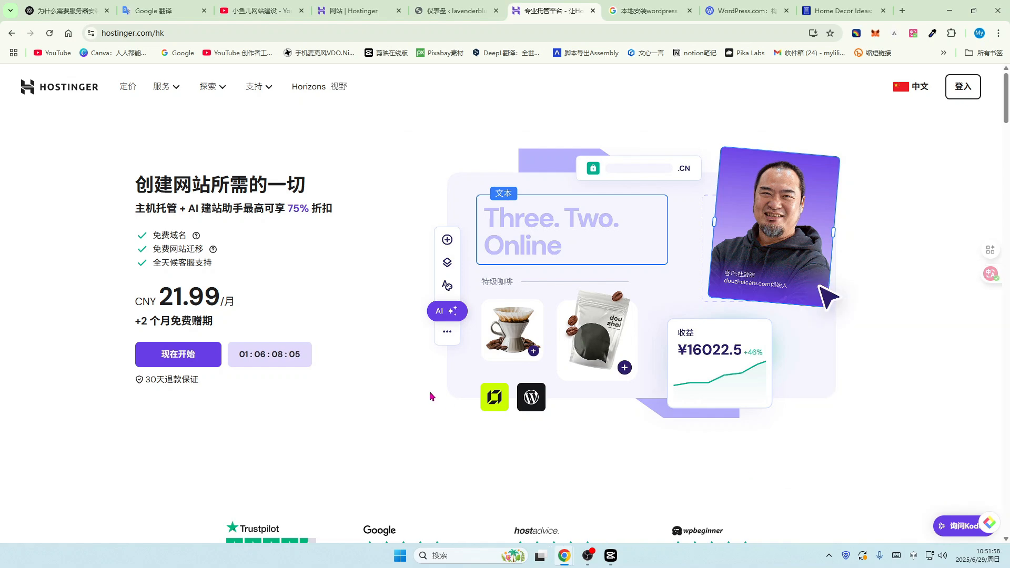
Step: Review the customer ratings and the hosting plan cards, highlighting the Business plan's monthly price
scroll(439, 376, down, 1)
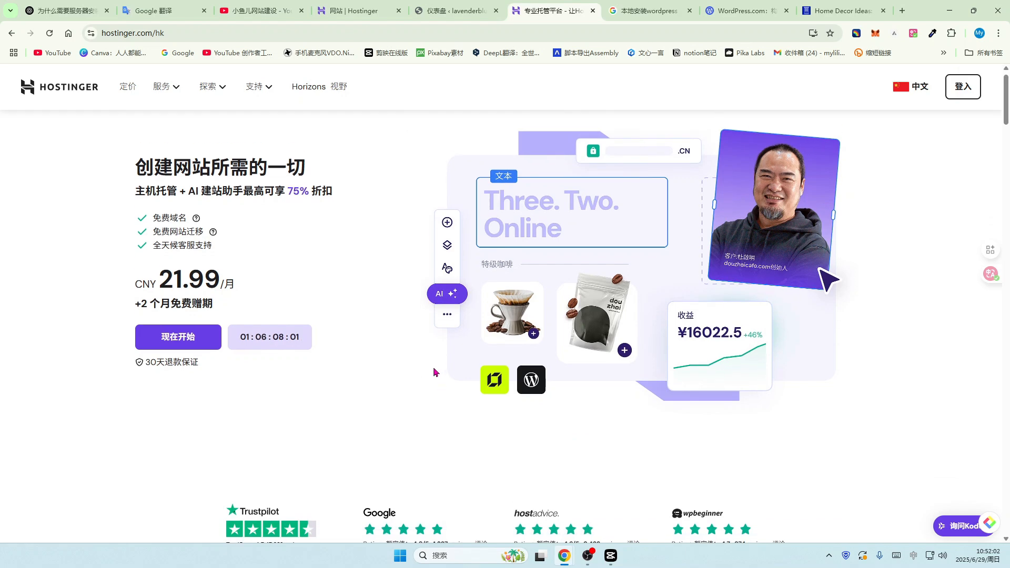
scroll(370, 362, down, 1)
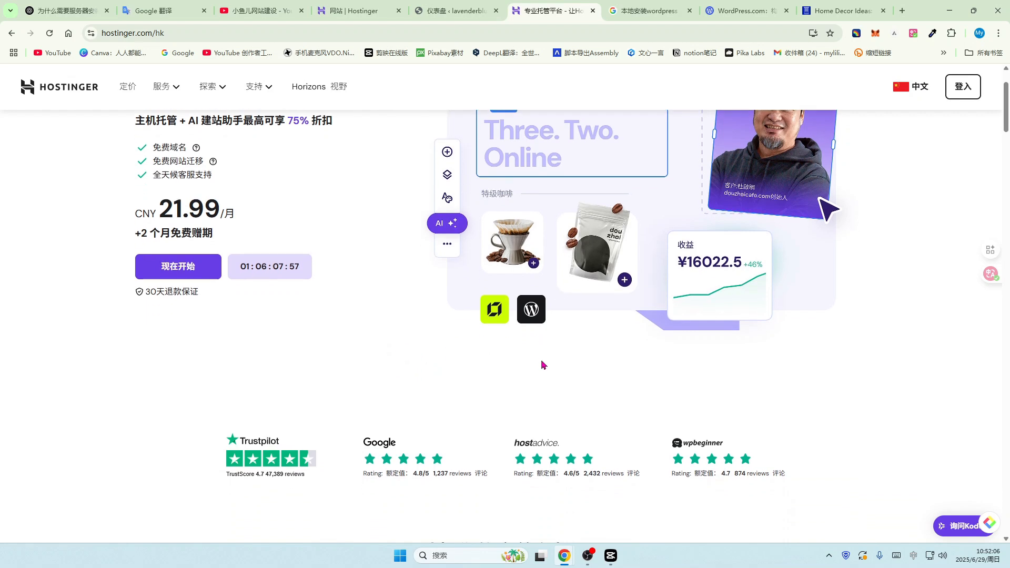
scroll(377, 318, down, 1)
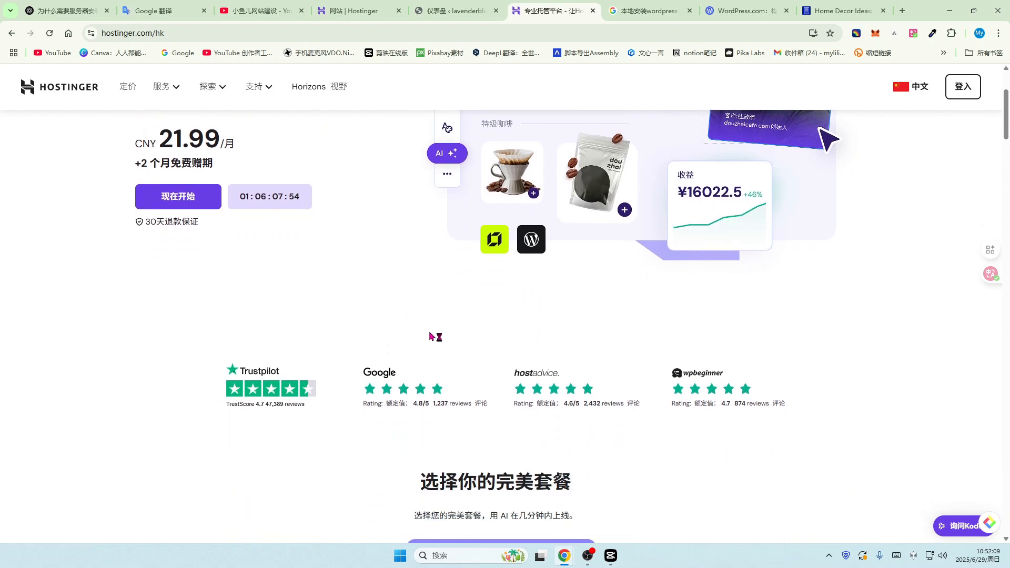
scroll(508, 343, down, 1)
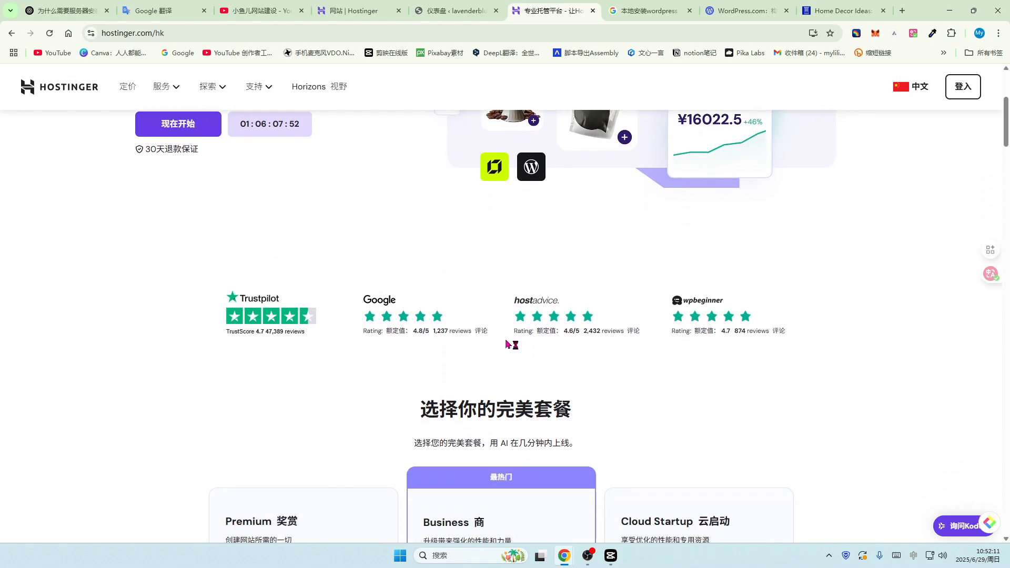
scroll(508, 343, down, 1)
scroll(572, 312, down, 3)
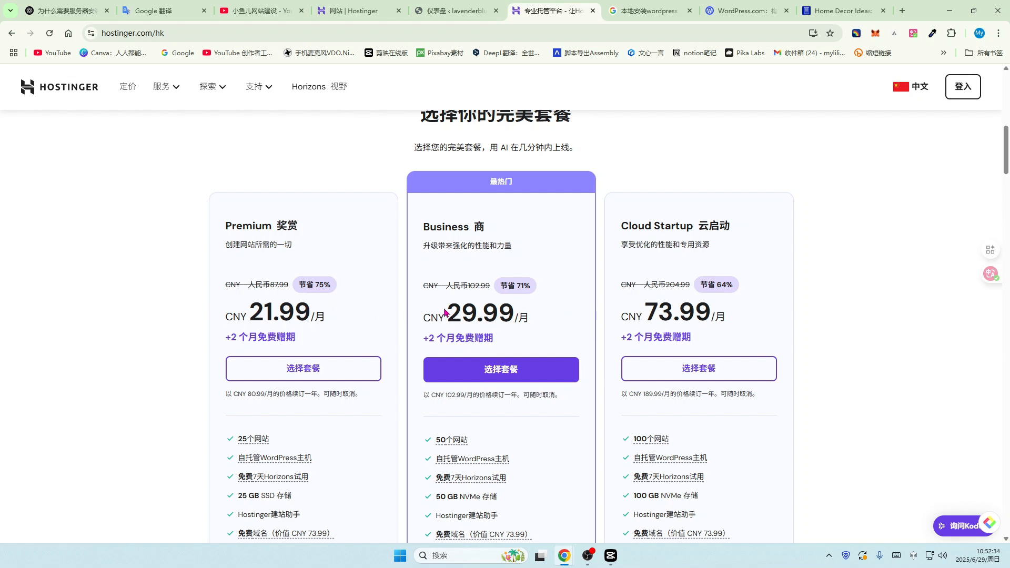
drag(424, 316, 498, 319)
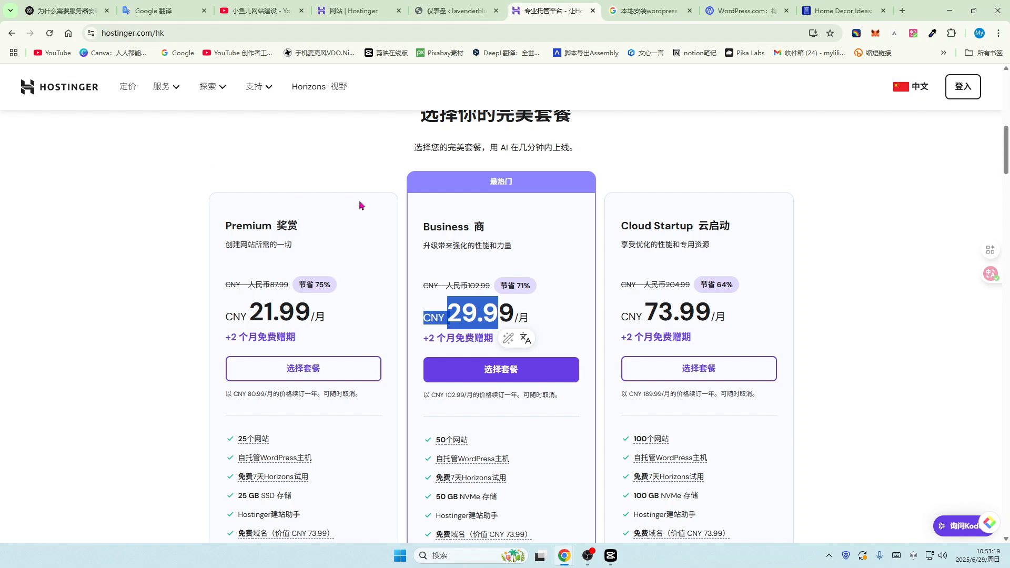
Step: Highlight the Hostinger domain in the page address, compare it with the WordPress.com address, and return to the Hostinger plans
scroll(401, 223, down, 1)
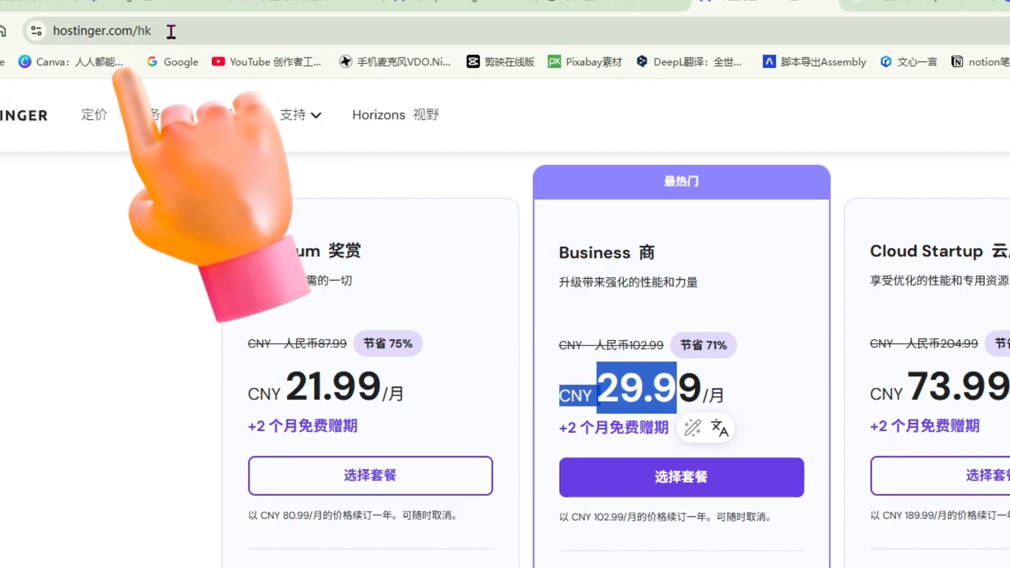
drag(53, 31, 154, 33)
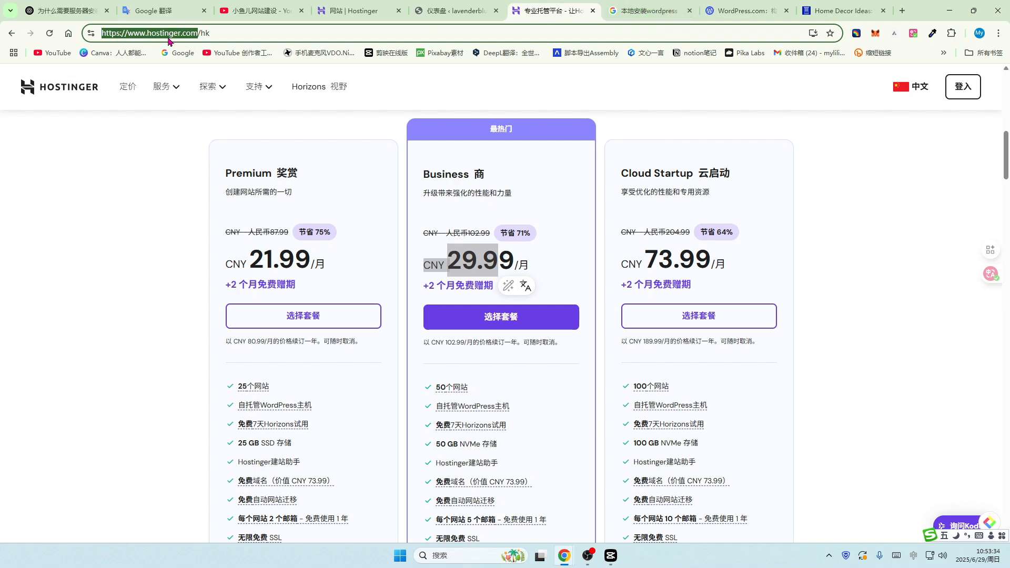
click(738, 4)
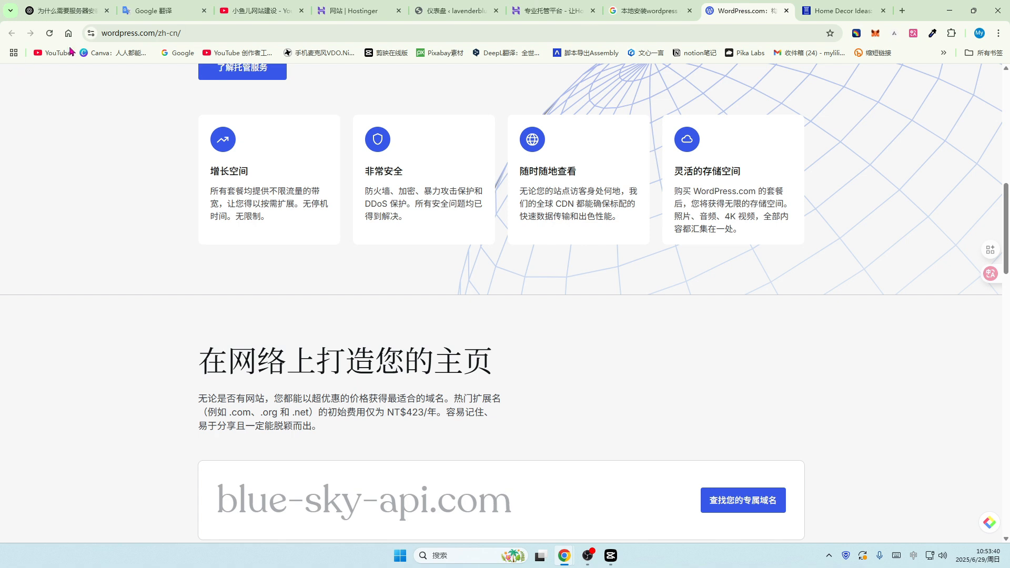
drag(104, 33, 141, 47)
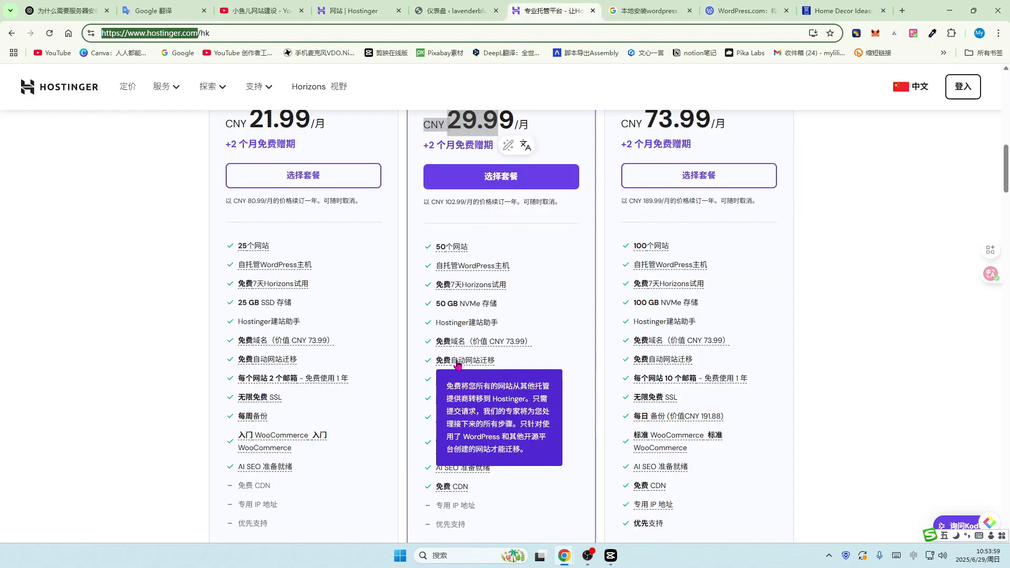
Step: Examine the Premium plan's price and feature list, and check its backup entry against the Business plan's
mouse_move(514, 352)
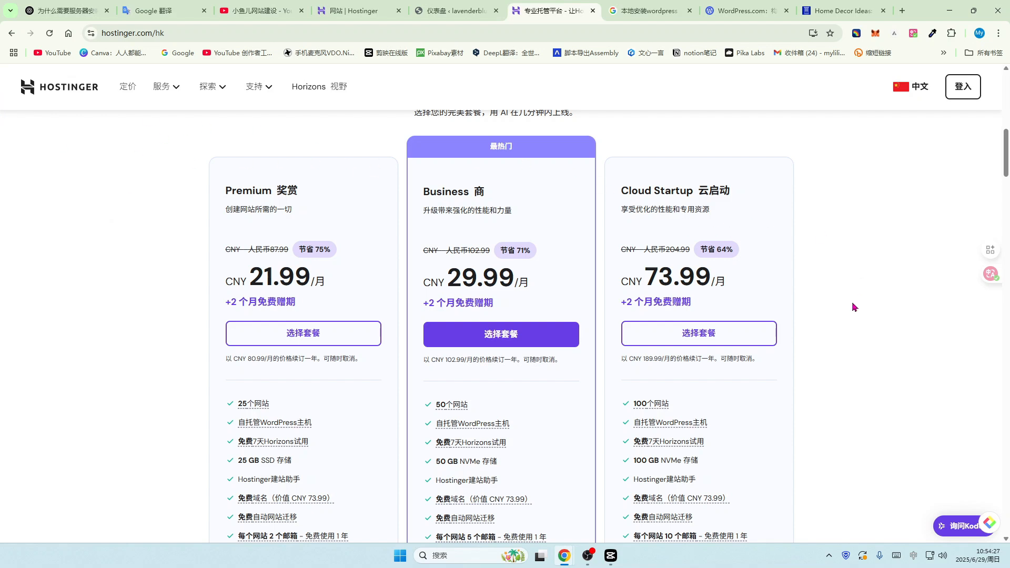
scroll(854, 307, down, 1)
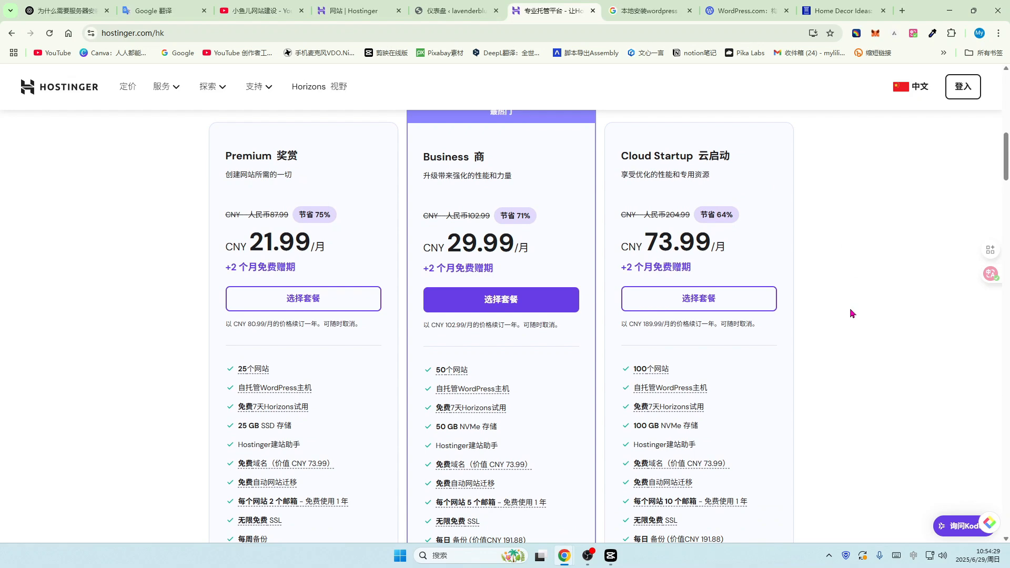
scroll(849, 311, down, 2)
scroll(850, 311, up, 4)
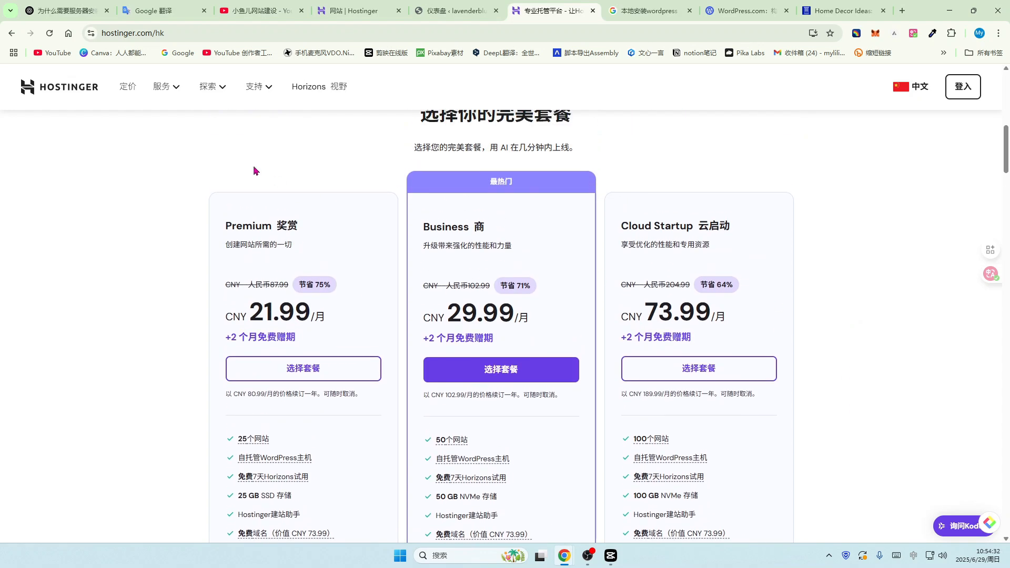
scroll(838, 307, down, 3)
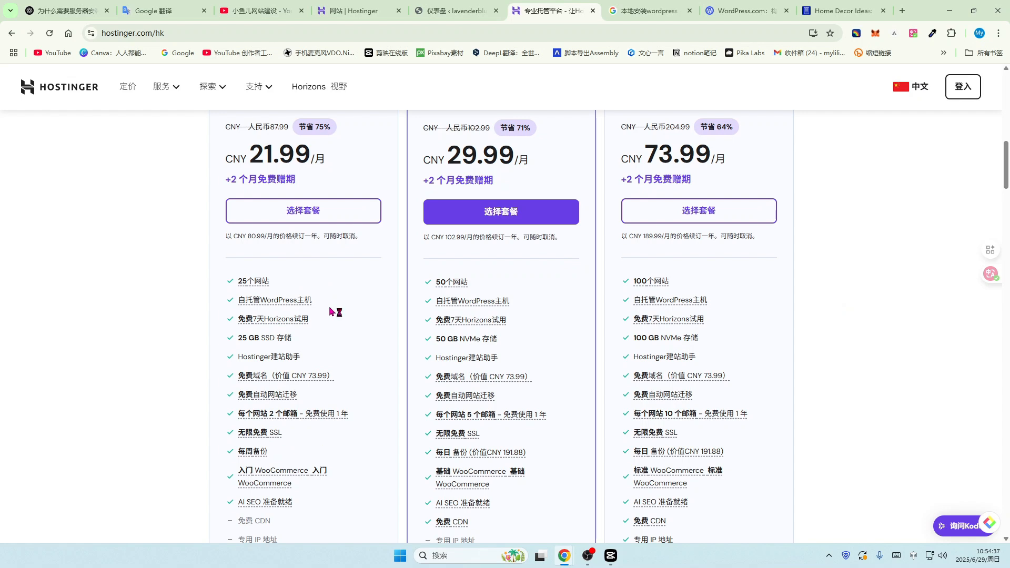
scroll(329, 312, down, 1)
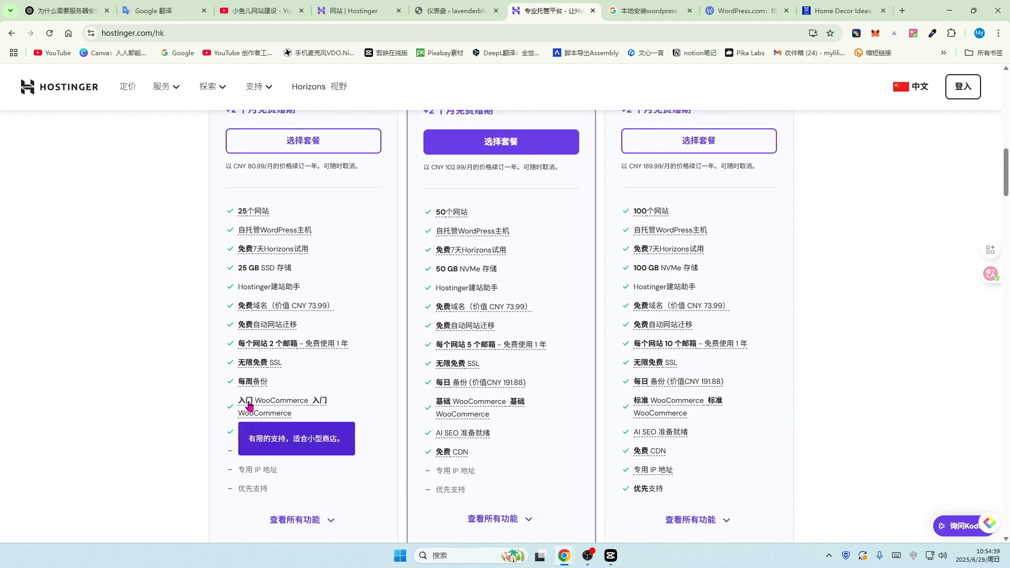
mouse_move(241, 388)
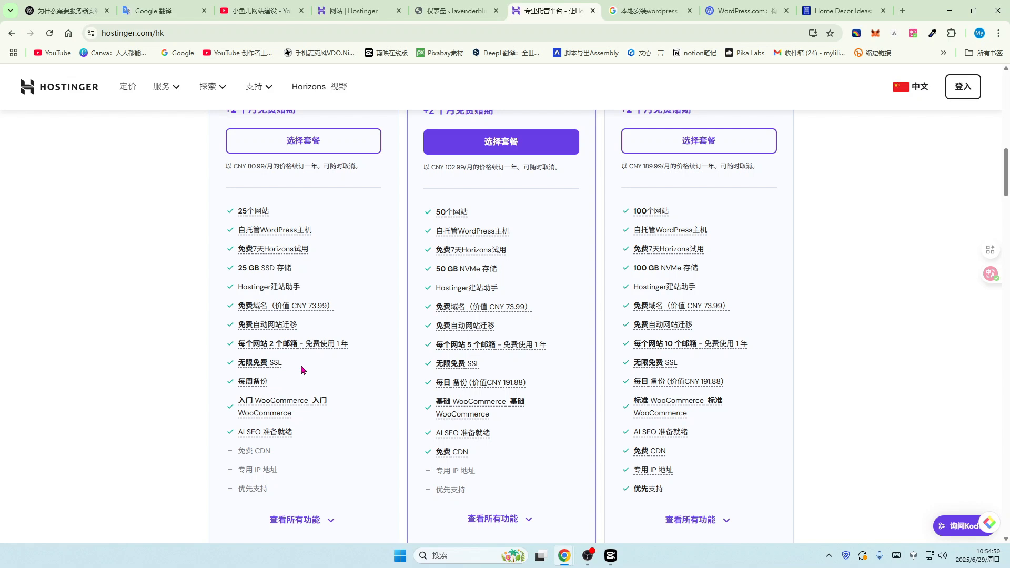
mouse_move(458, 386)
Step: Compare the monthly prices and the number of websites allowed in the Business and Cloud Startup plans
scroll(591, 383, up, 1)
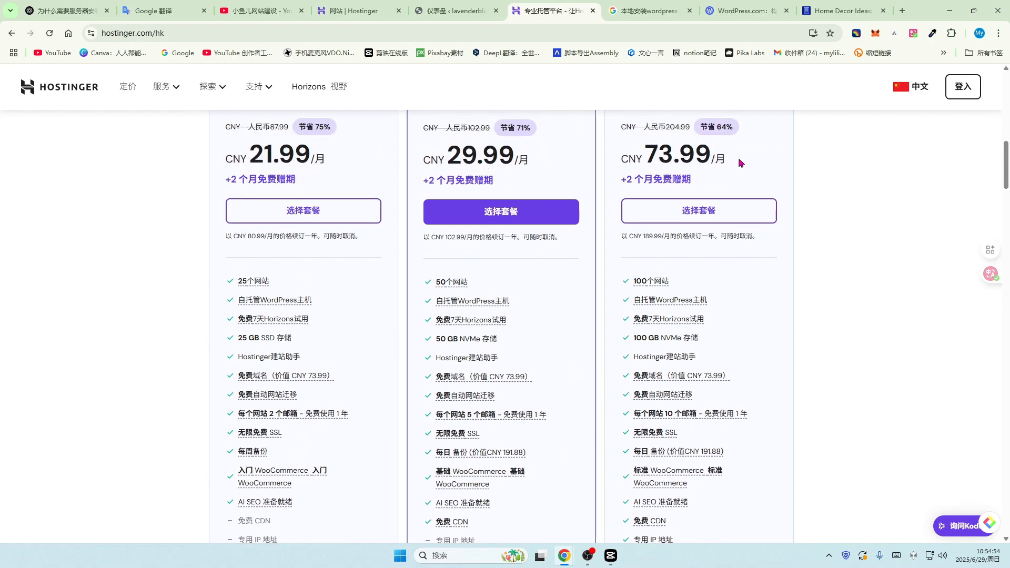
scroll(767, 205, down, 1)
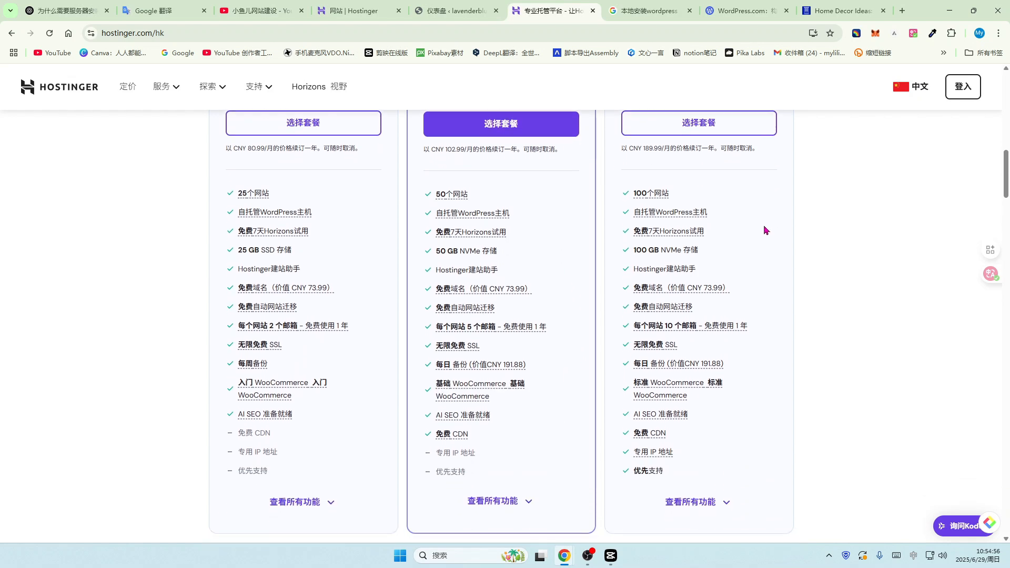
scroll(514, 205, up, 1)
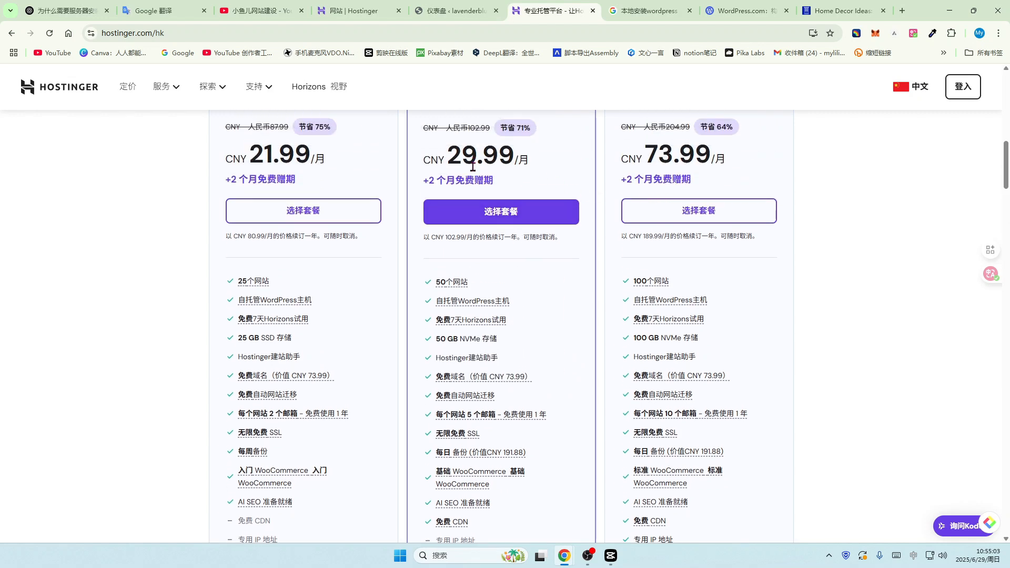
mouse_move(453, 292)
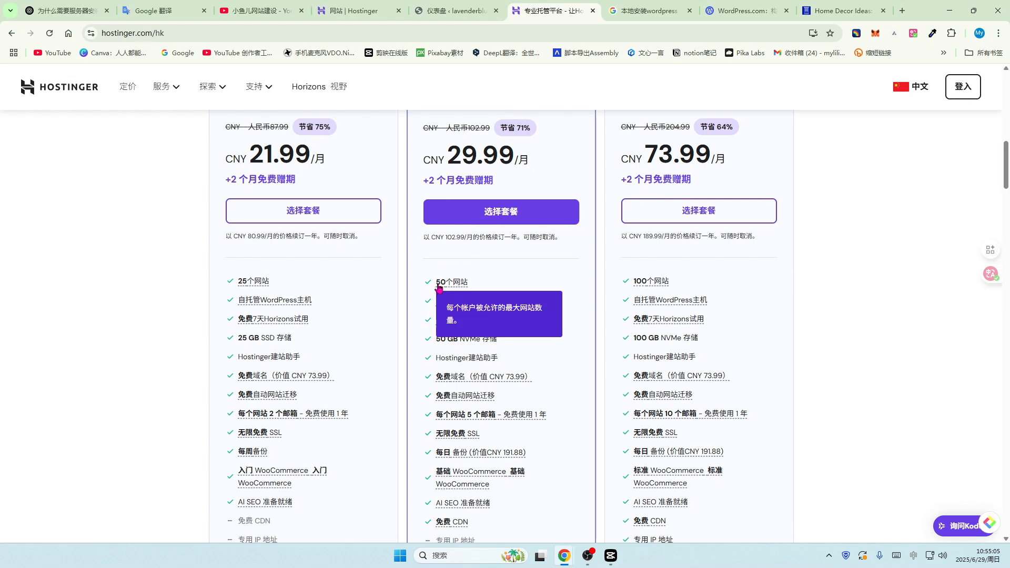
mouse_move(661, 285)
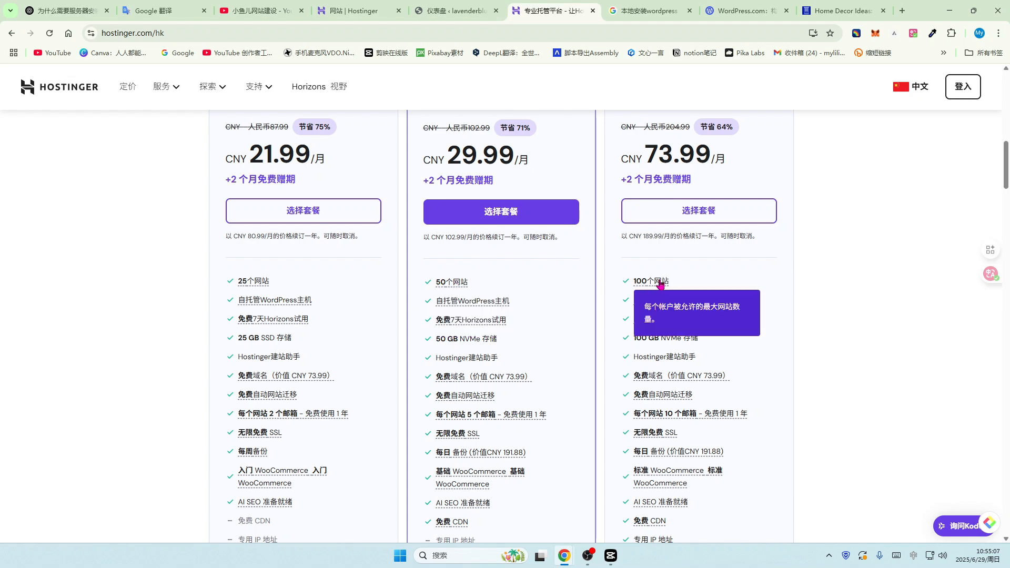
scroll(553, 310, down, 1)
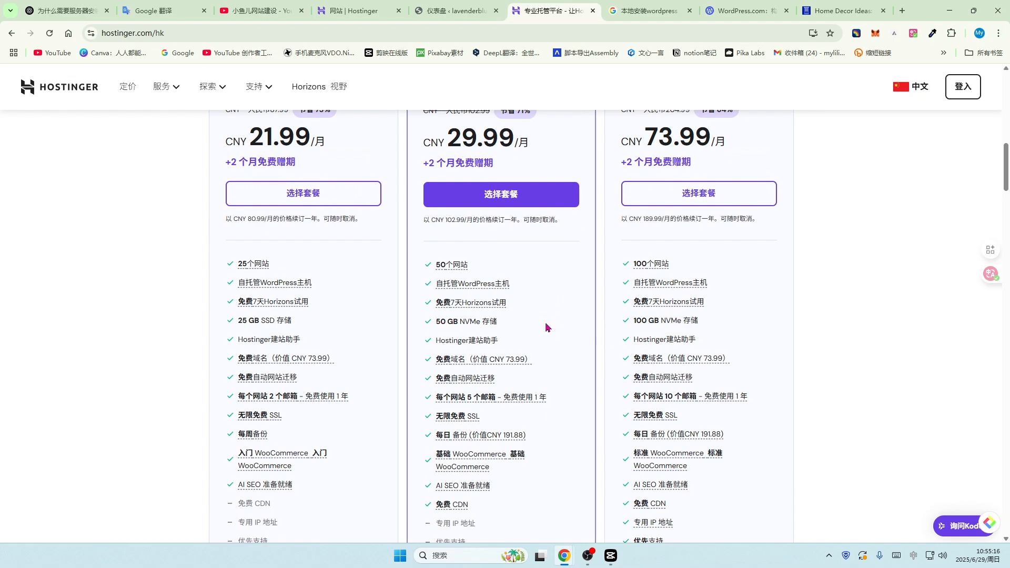
Step: Compare the CDN, dedicated IP address and priority support entries across the three plans, focusing on Cloud Startup
scroll(550, 315, down, 2)
scroll(551, 310, down, 2)
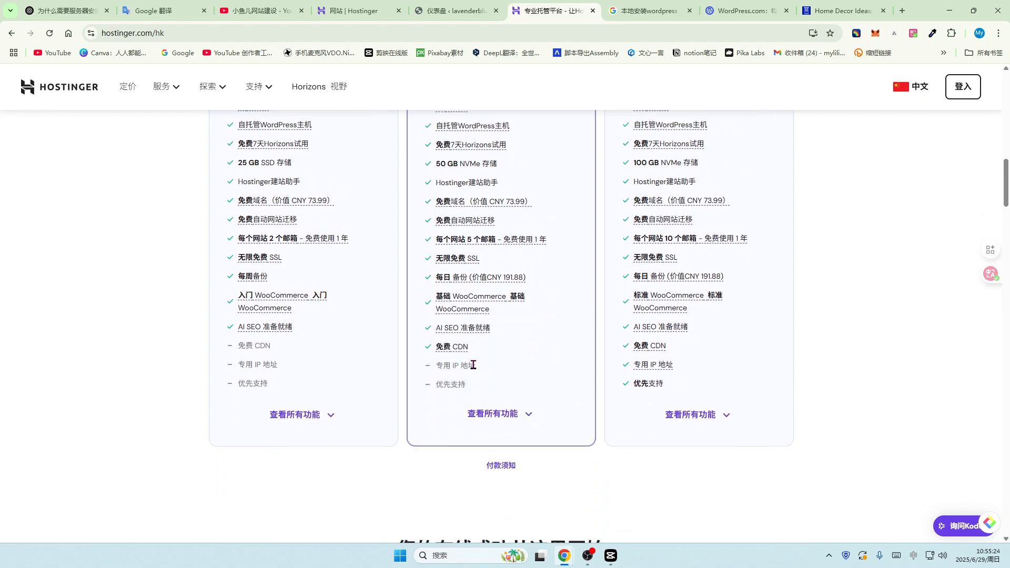
scroll(782, 300, up, 3)
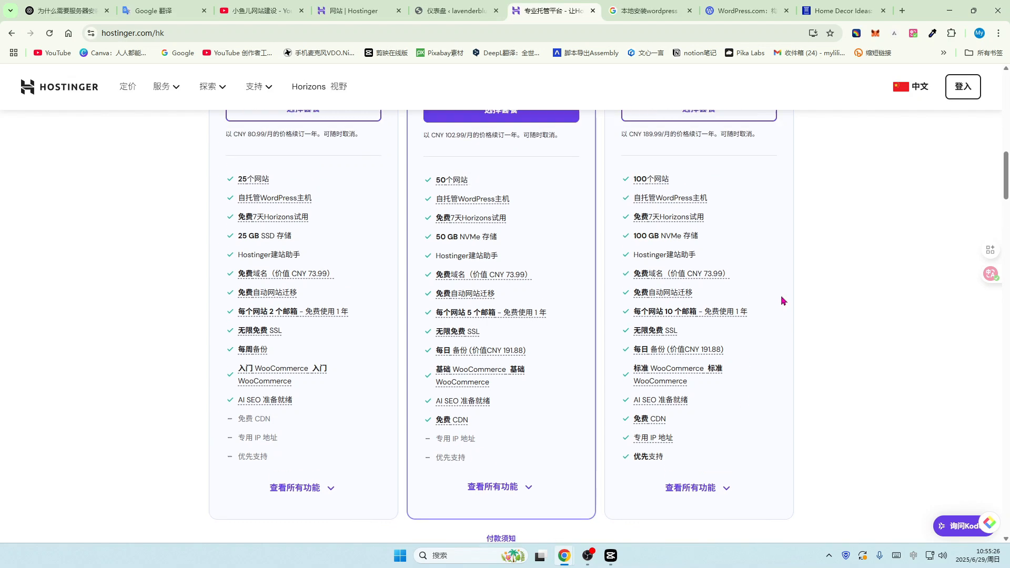
scroll(782, 299, down, 3)
mouse_move(644, 369)
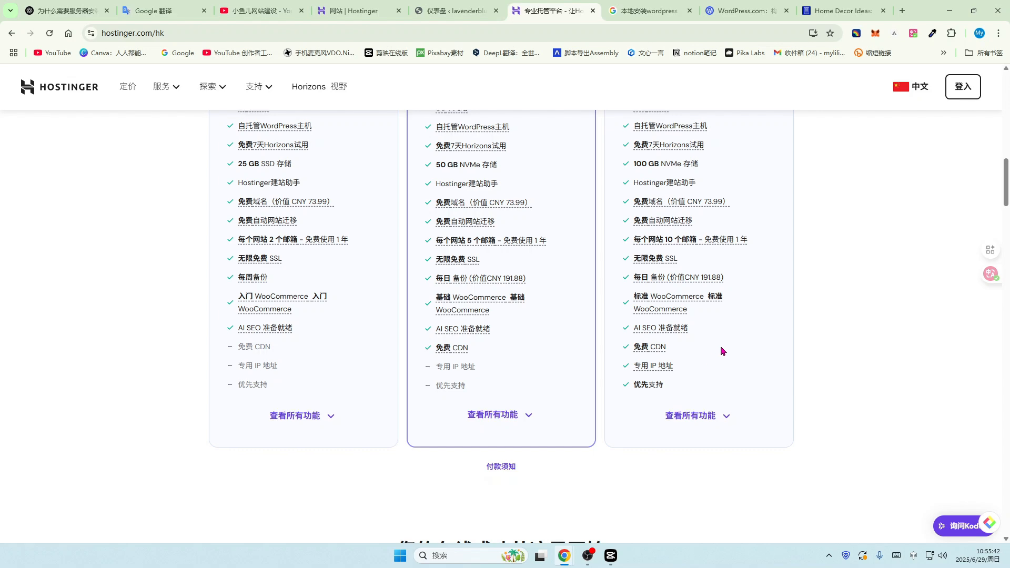
scroll(710, 354, up, 5)
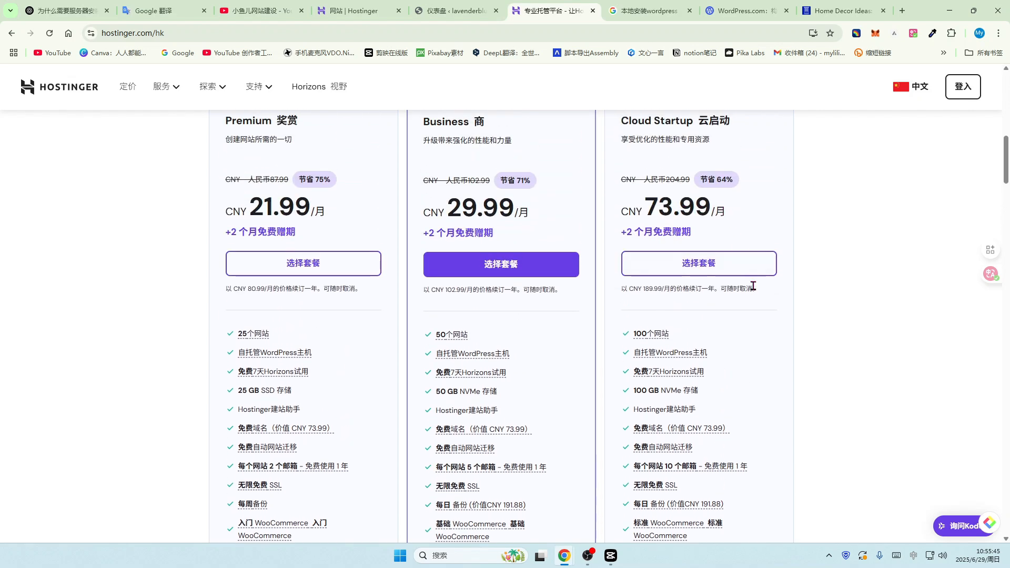
scroll(759, 350, down, 2)
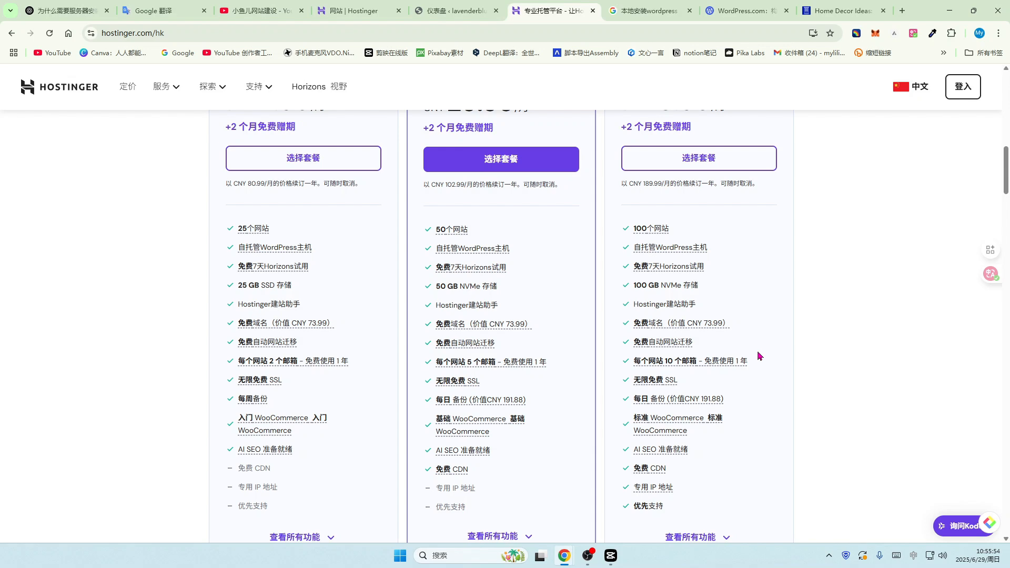
scroll(735, 257, up, 2)
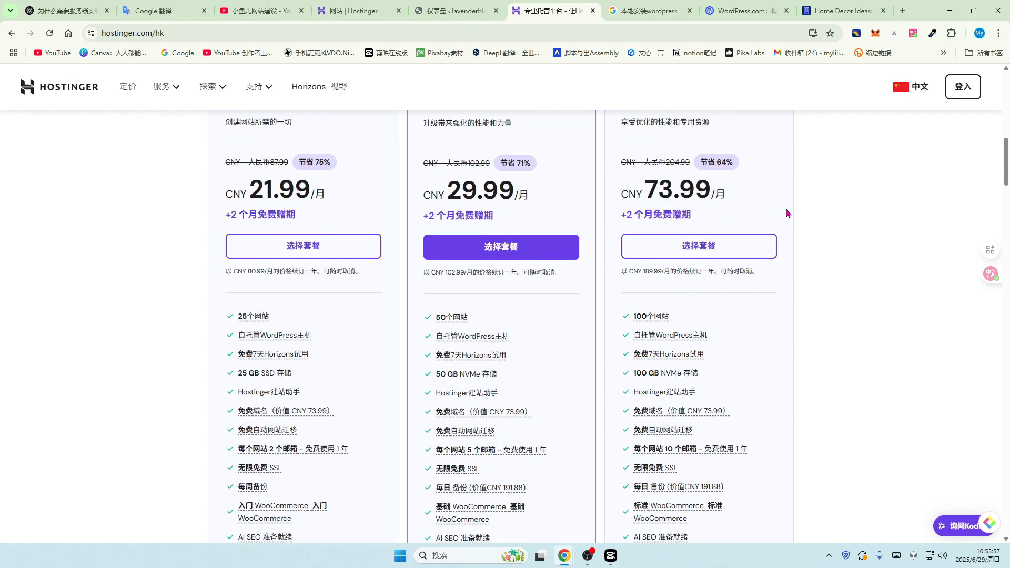
scroll(757, 243, up, 1)
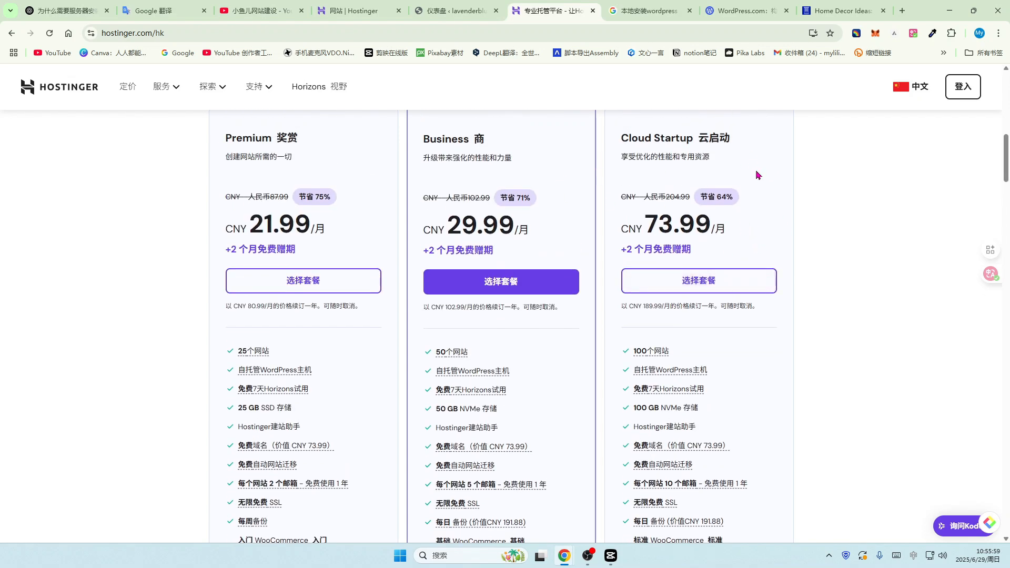
Step: Add the Cloud Startup plan to the cart, set its billing period to 1 month, and check the monthly price
click(711, 283)
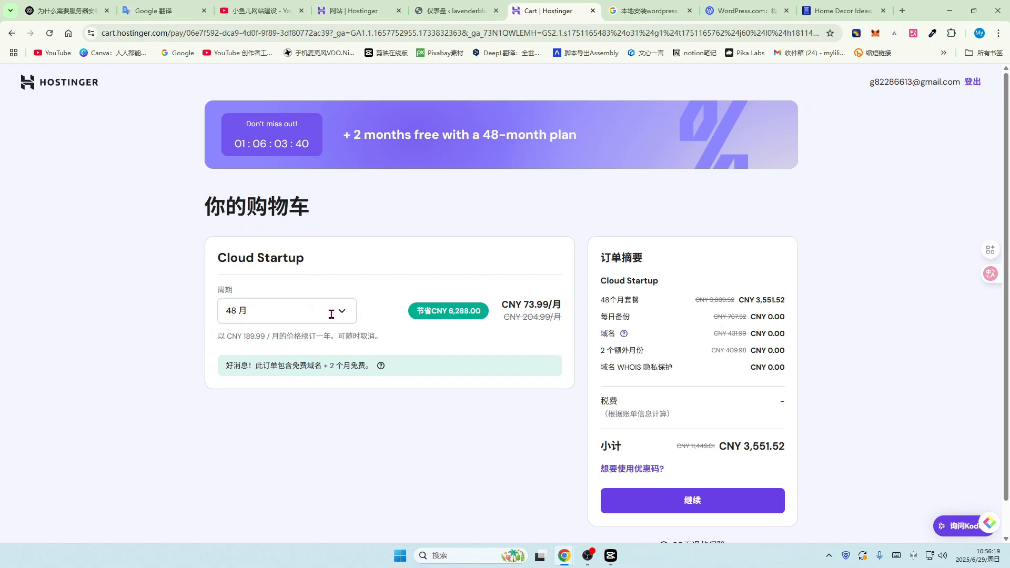
click(341, 313)
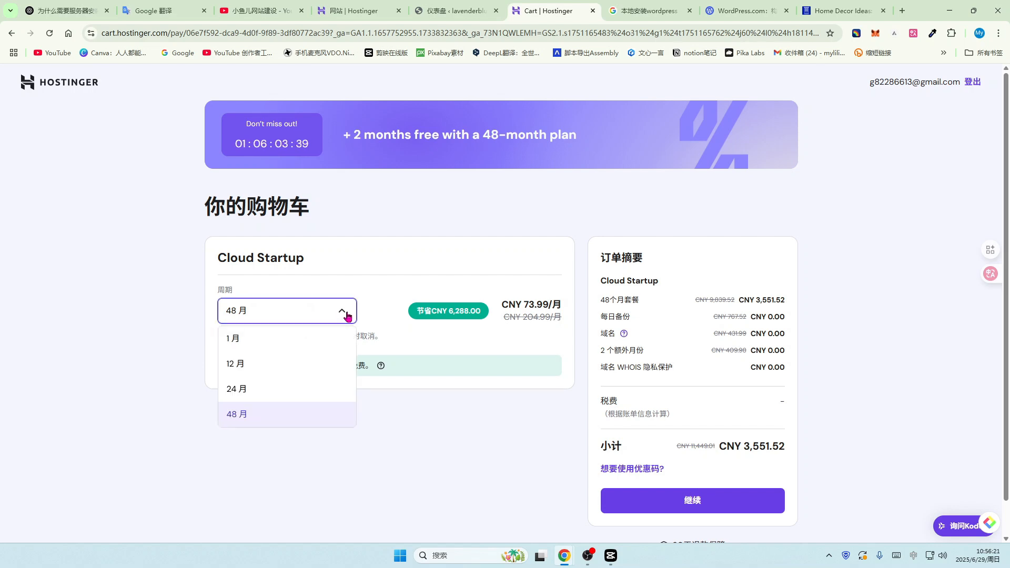
click(243, 340)
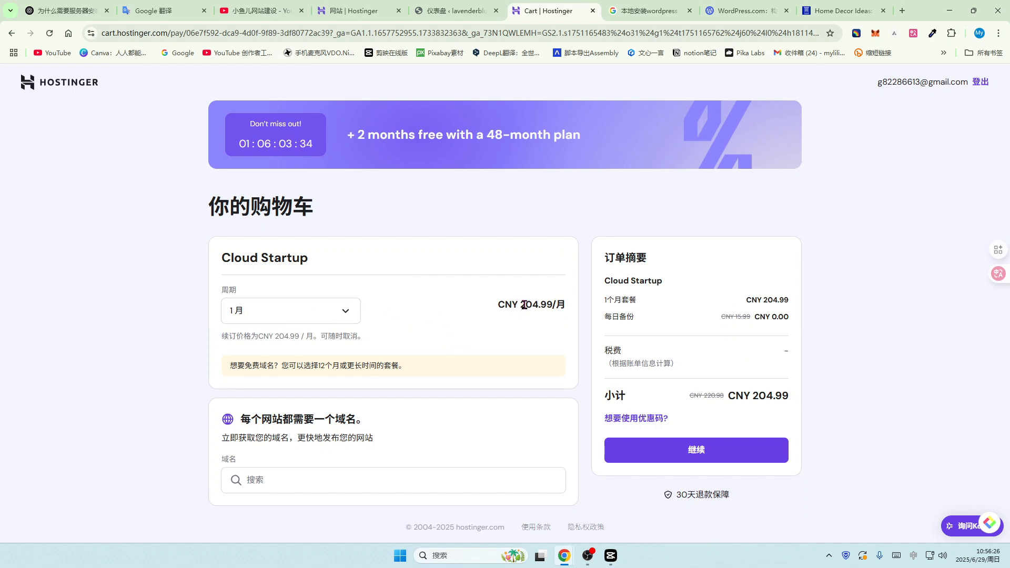
drag(523, 305, 563, 308)
Step: Set the billing period to 12 months and 48 months in turn, comparing the monthly prices
click(348, 312)
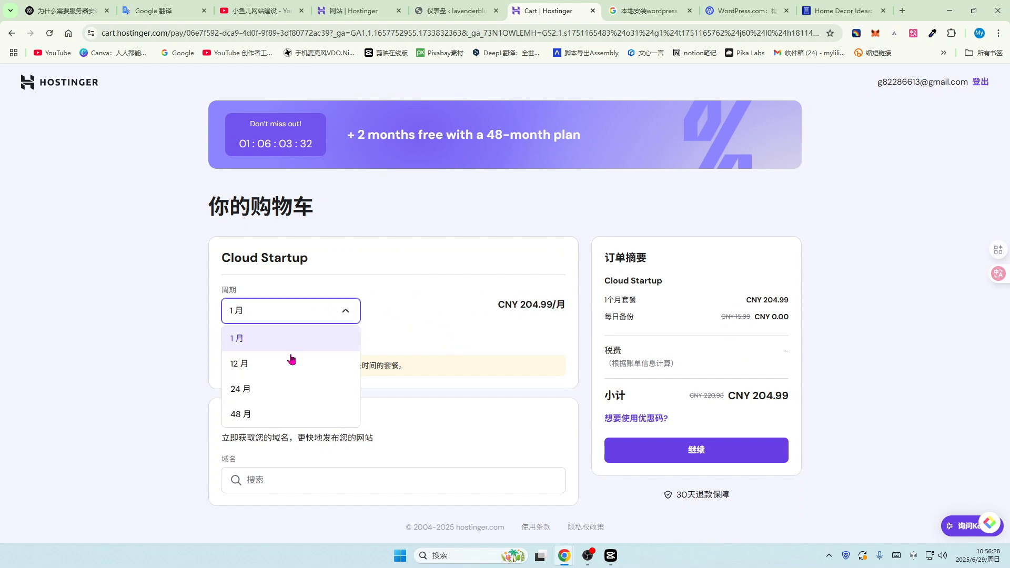
click(248, 367)
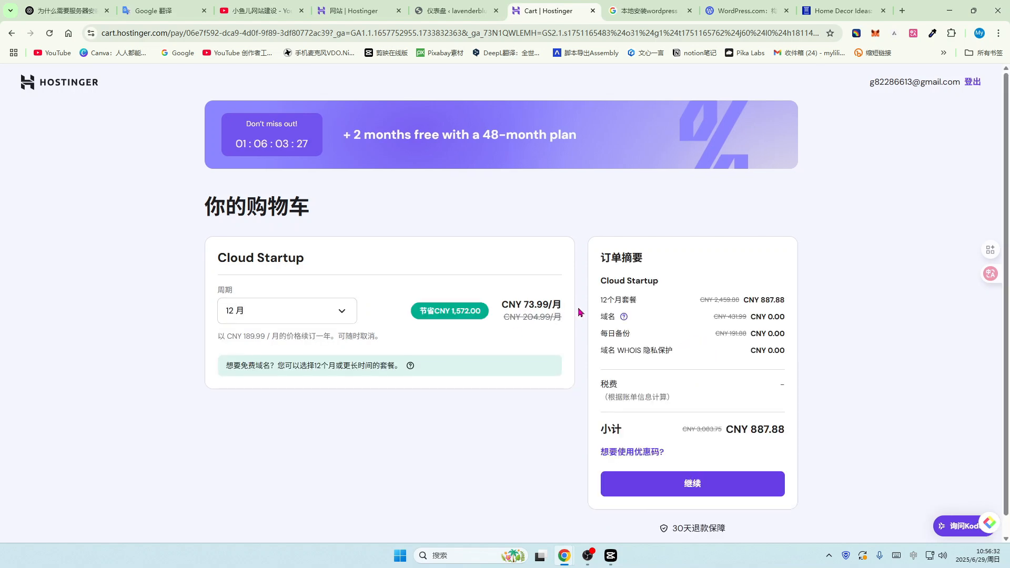
click(334, 315)
click(251, 413)
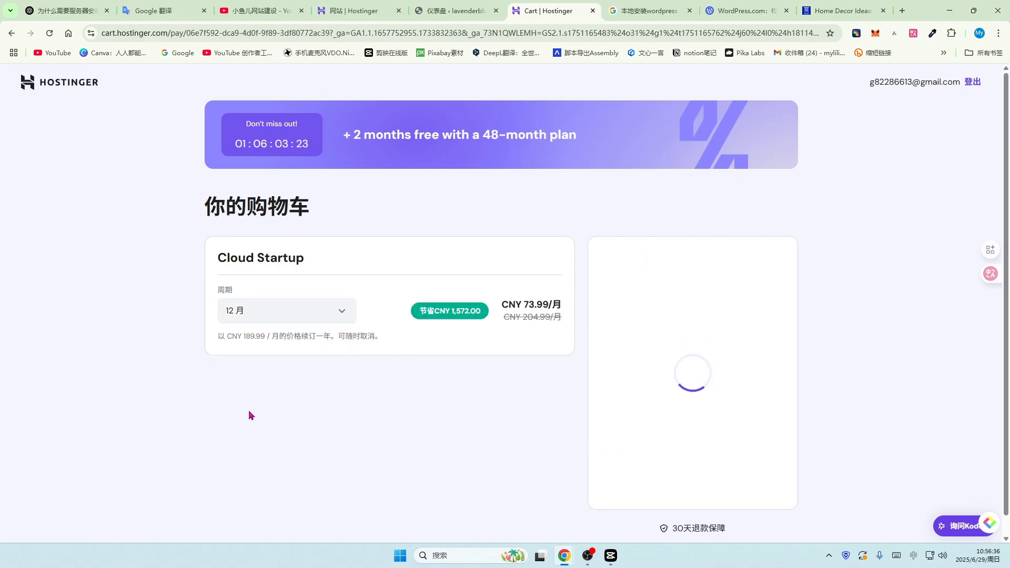
double_click(522, 304)
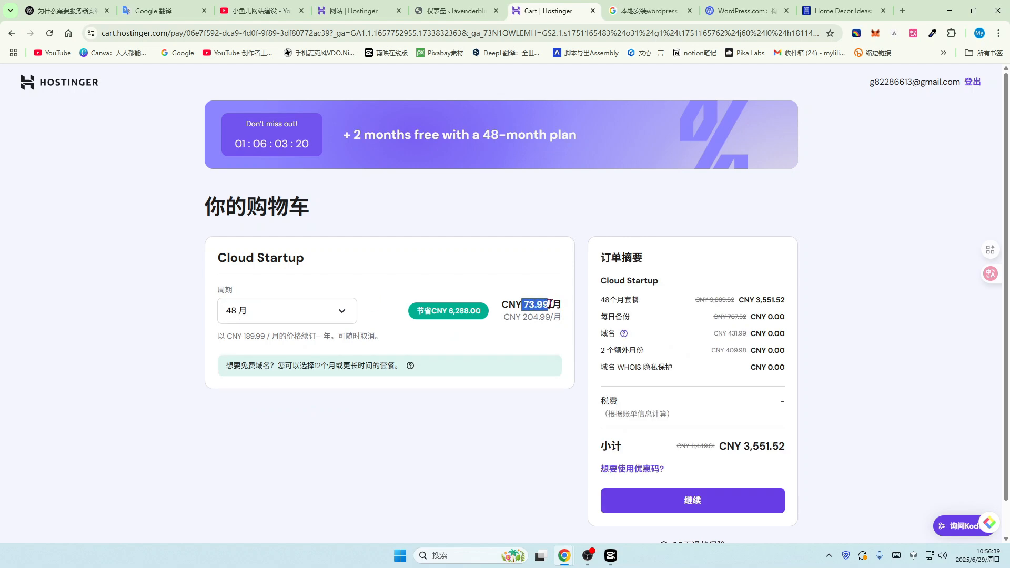
click(255, 329)
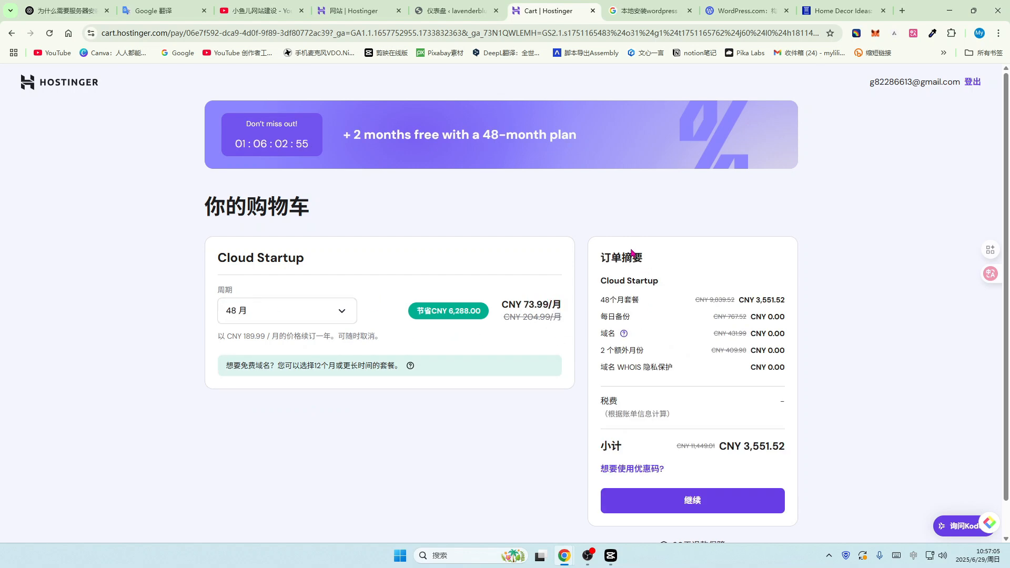
Step: Set the billing period to 12 months and highlight the free-domain note and the domain's price in the order summary
scroll(631, 253, down, 1)
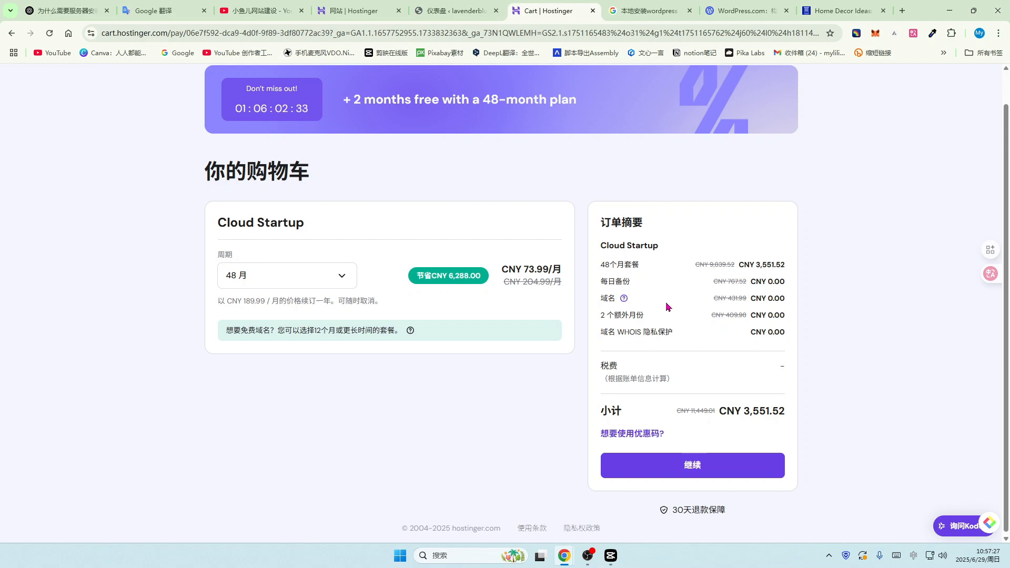
click(341, 277)
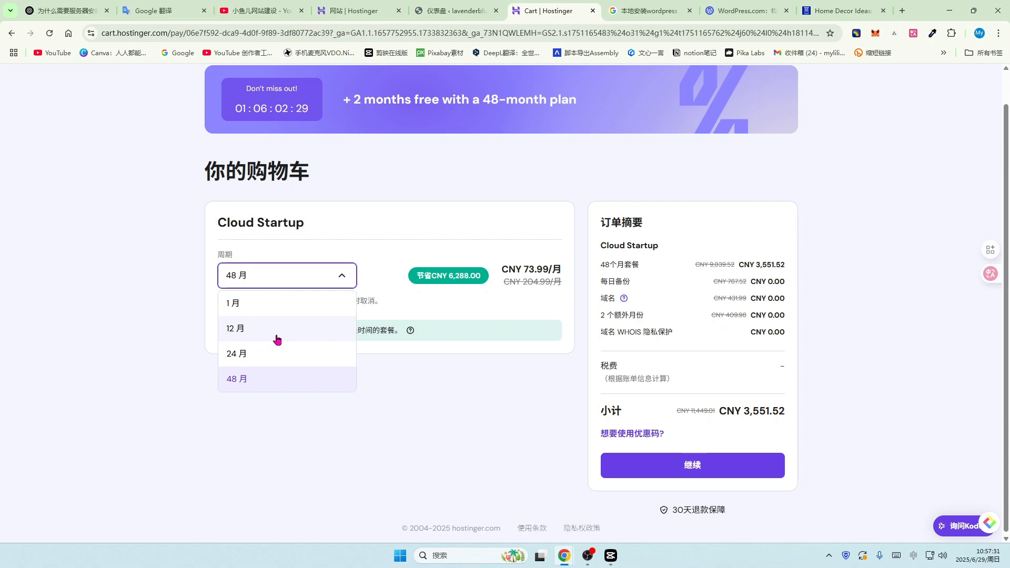
click(257, 331)
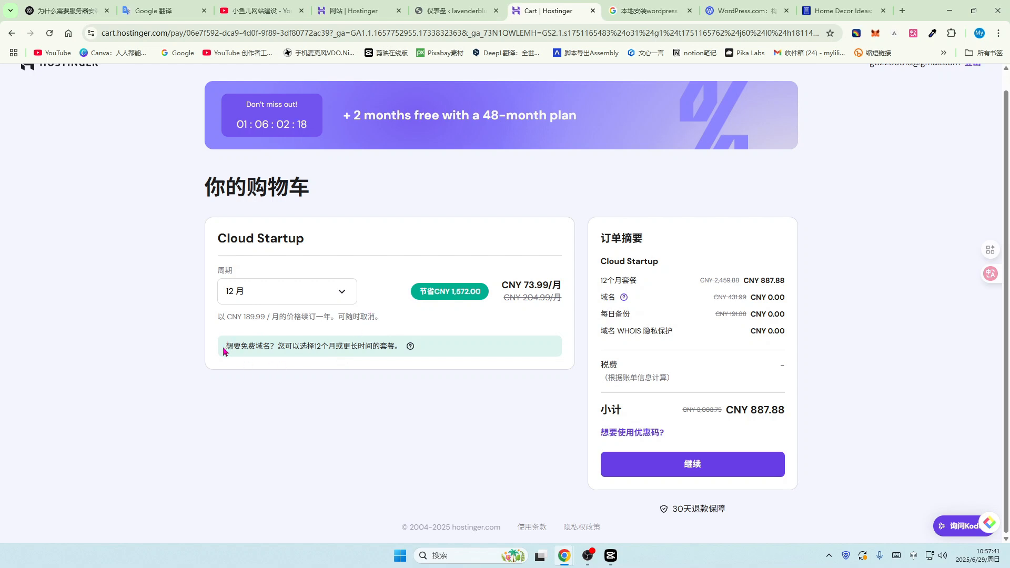
drag(226, 346, 397, 348)
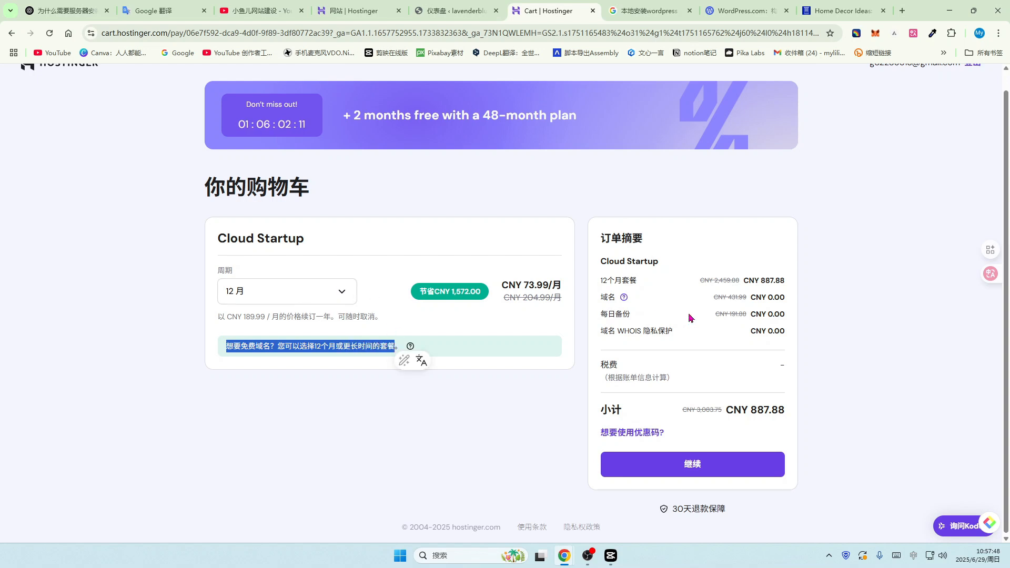
drag(602, 297, 629, 301)
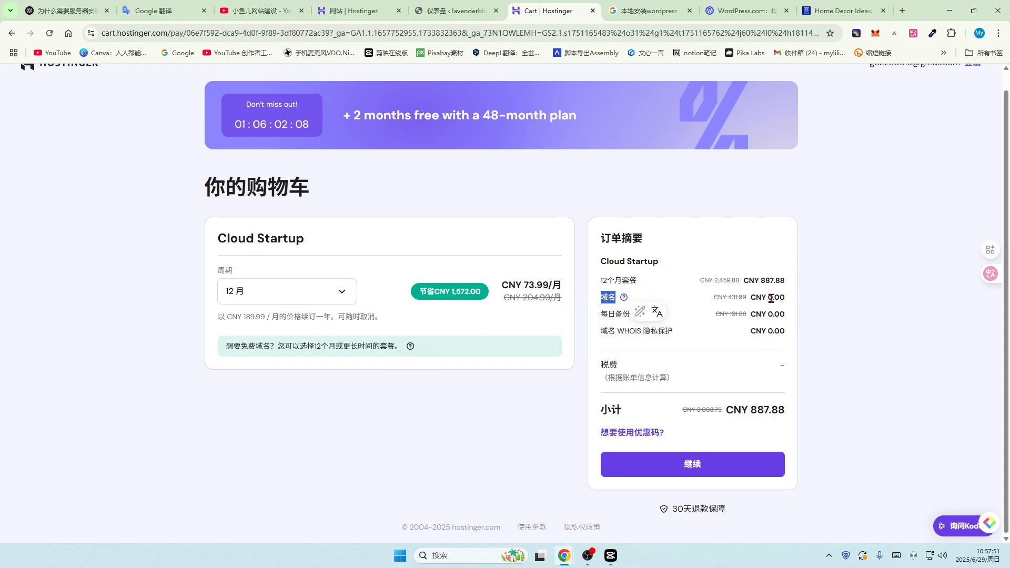
drag(773, 298, 792, 302)
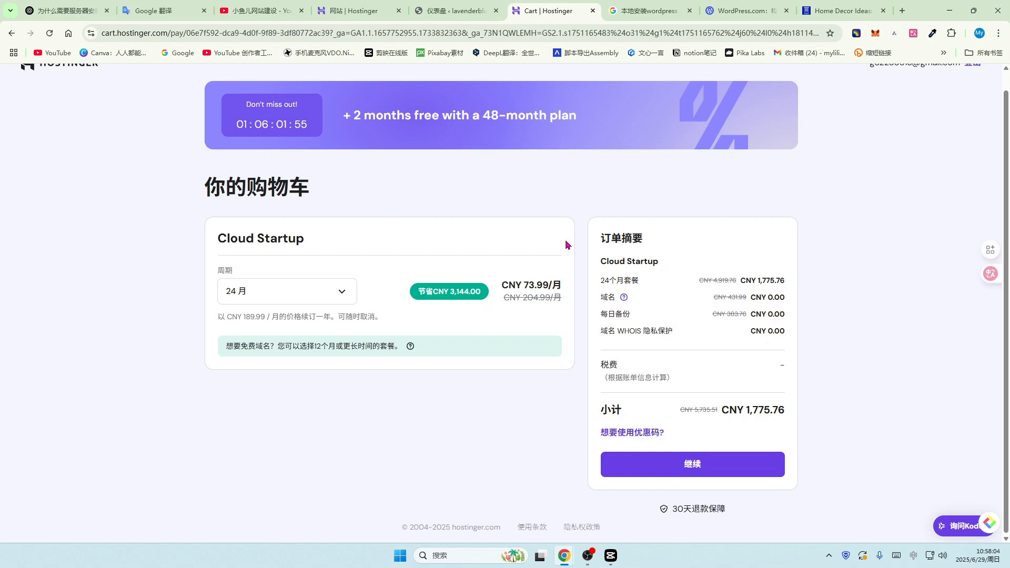
Step: Check the 24-month plan's monthly price, proceed to checkout, and submit the prefilled billing address
double_click(524, 285)
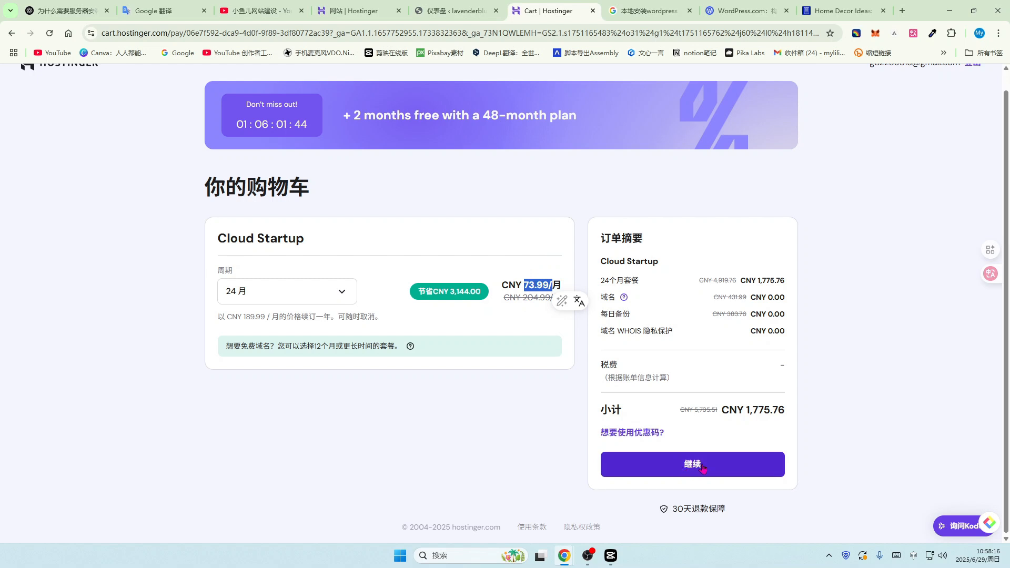
click(706, 473)
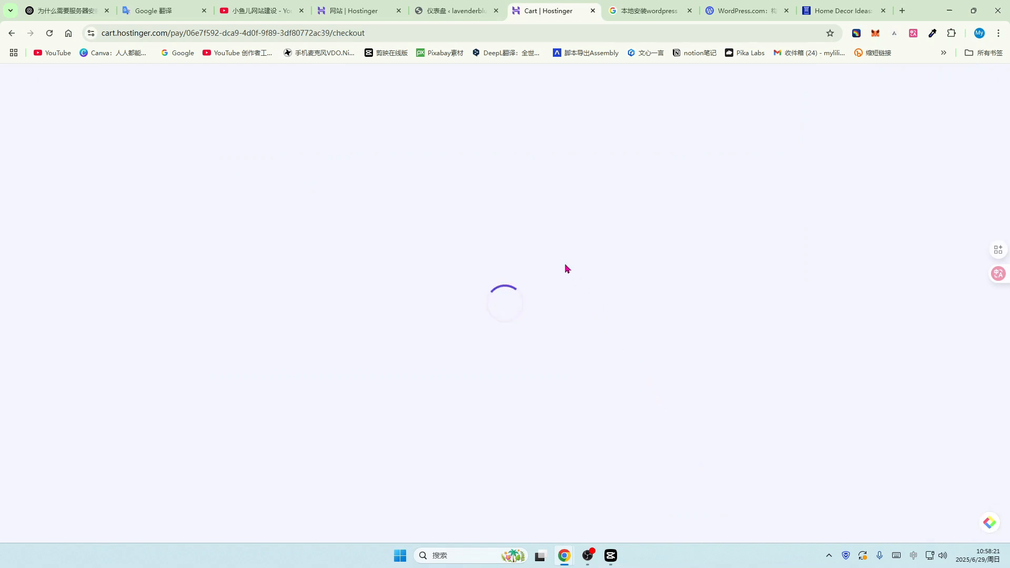
scroll(372, 379, down, 2)
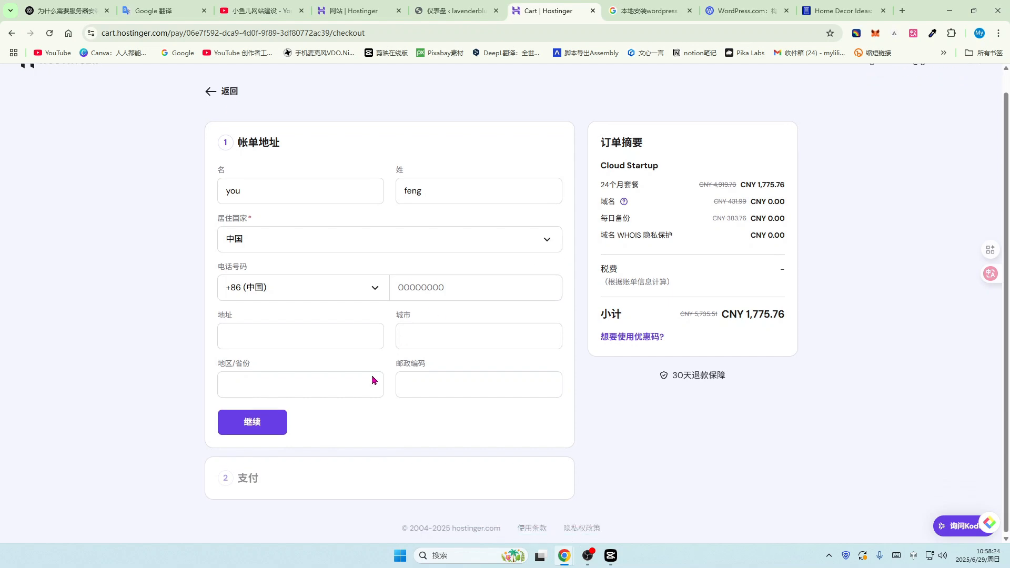
click(259, 420)
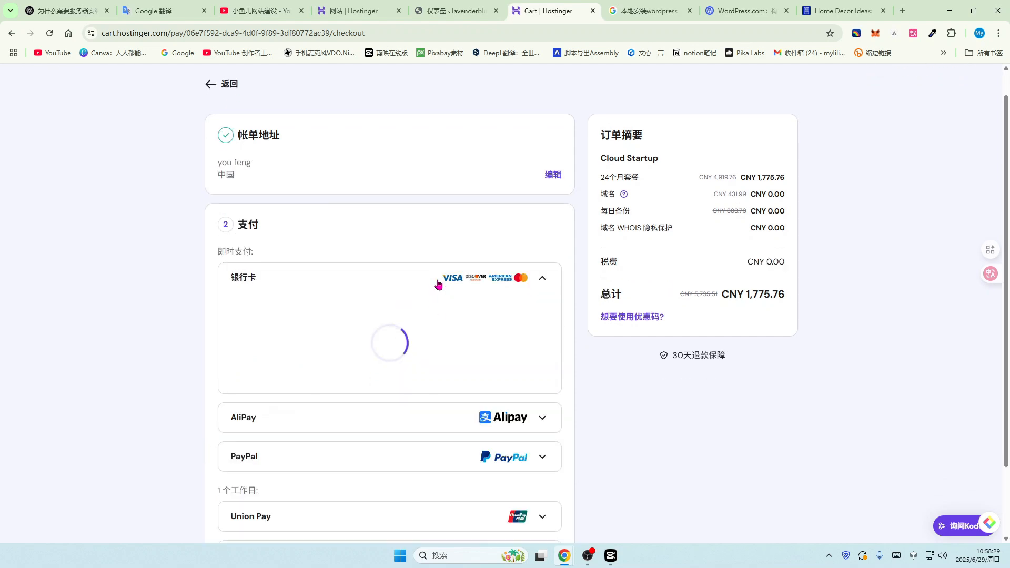
Step: Review the available payment methods, expand the AliPay option, and close the checkout page
scroll(435, 285, down, 2)
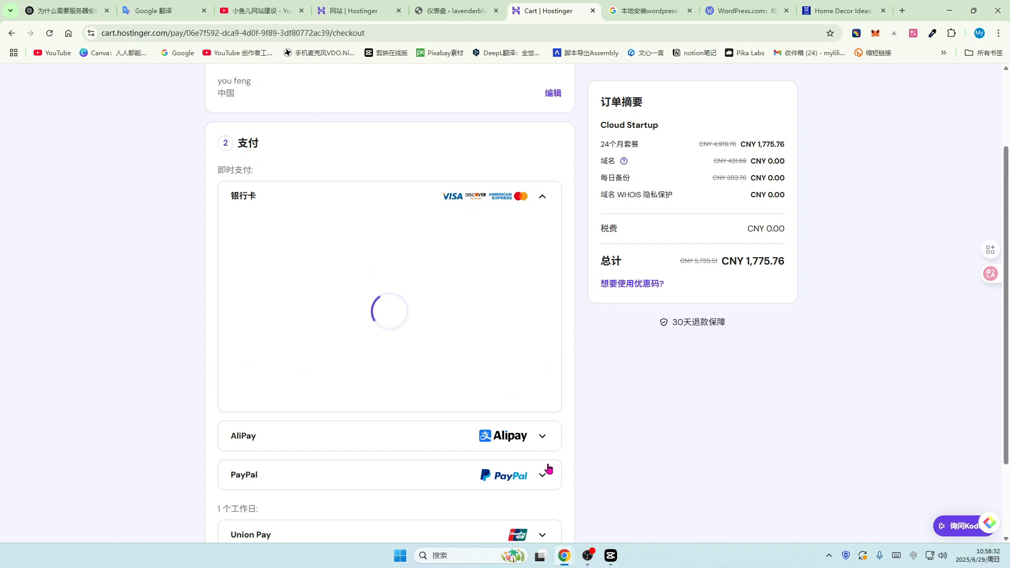
click(542, 436)
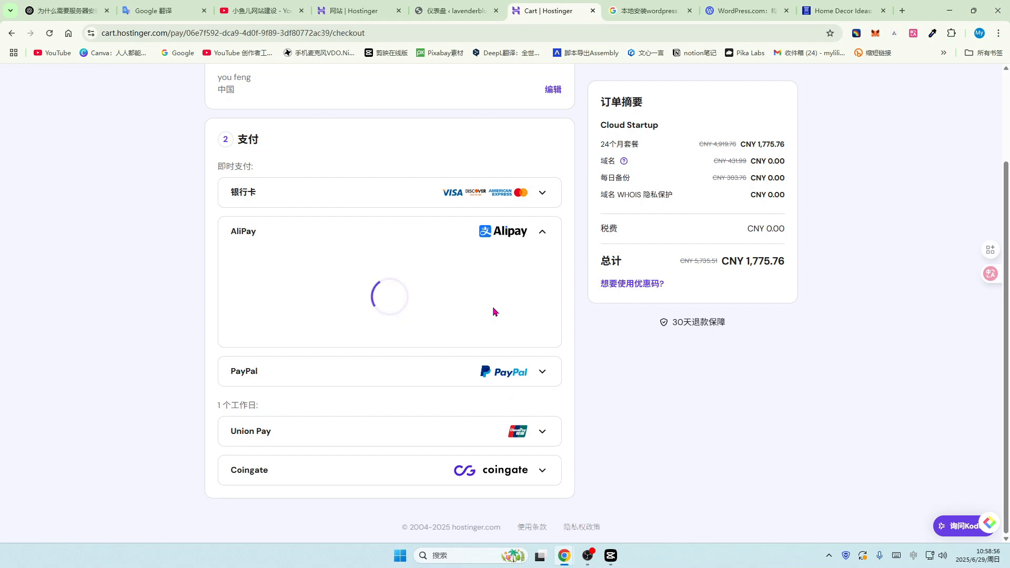
click(592, 11)
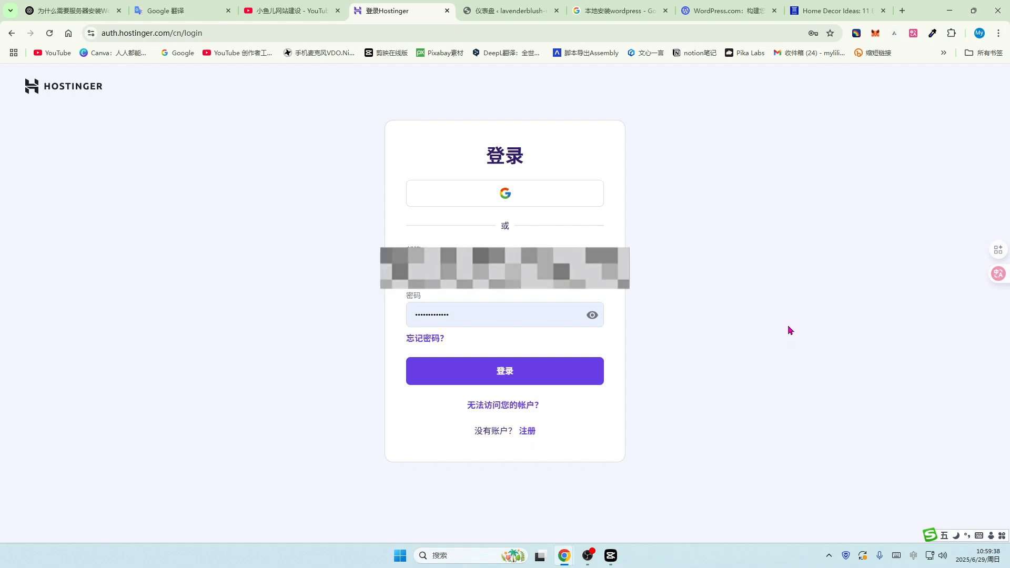
Step: Log in to the Hostinger account with the prefilled credentials and open the website list
click(503, 375)
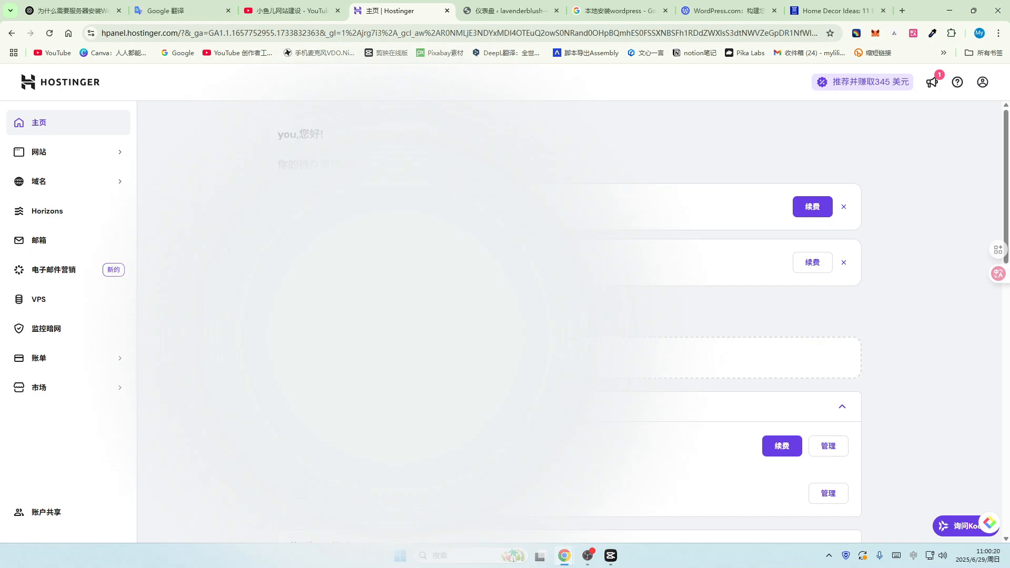
click(98, 153)
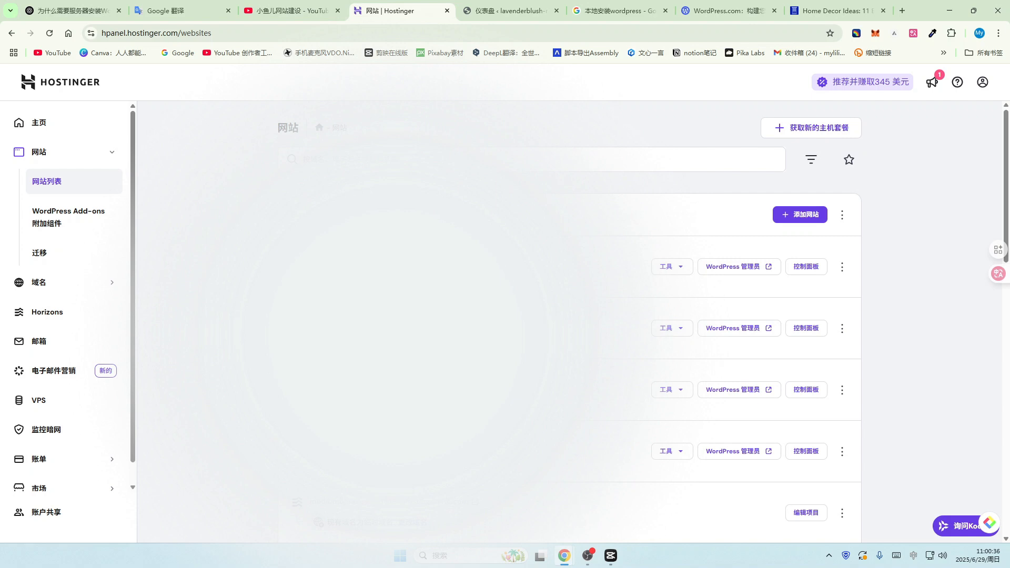
Step: Start adding a new website to the hosting plan, choosing WordPress as the website type
click(842, 266)
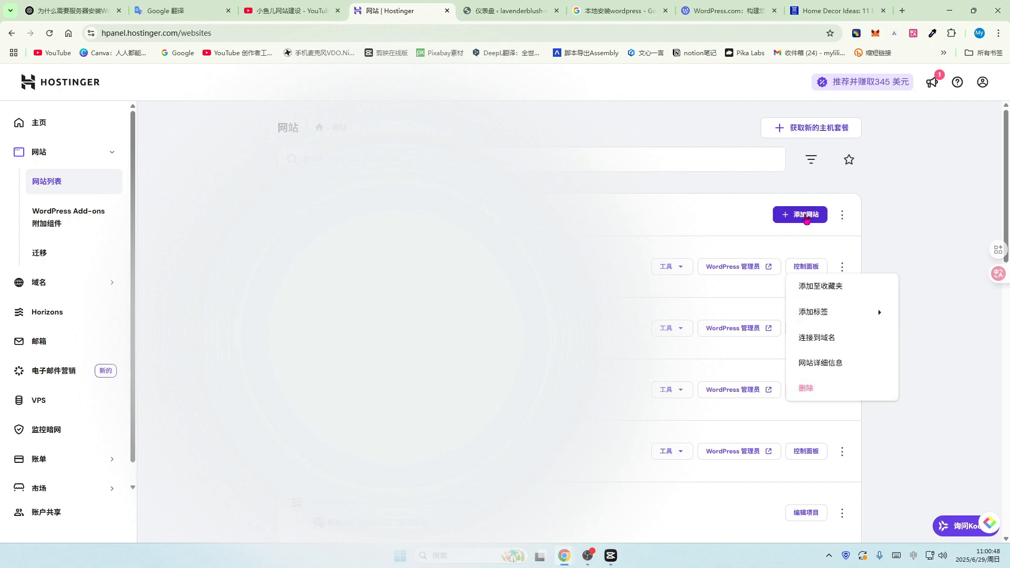
click(807, 218)
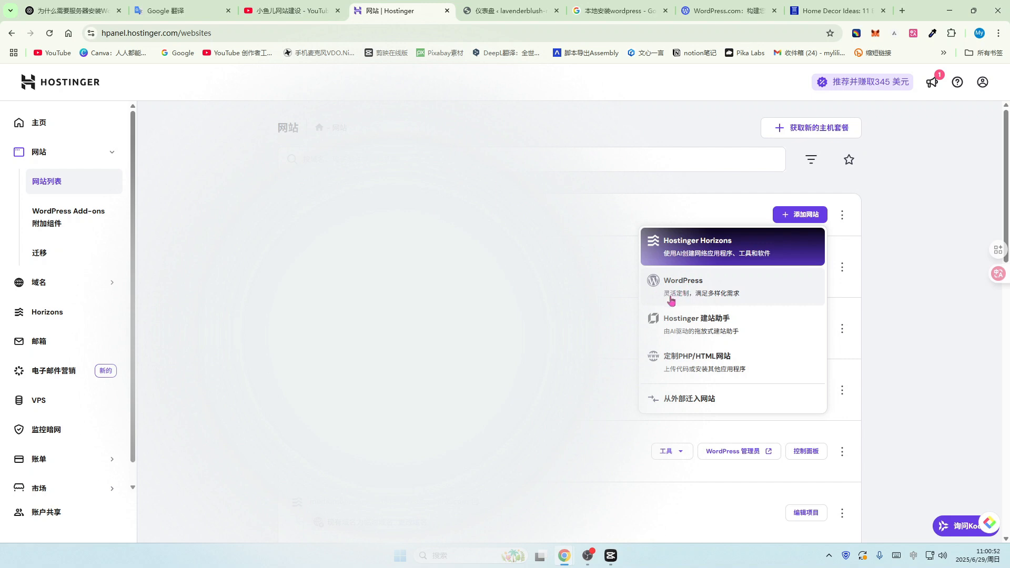
click(720, 290)
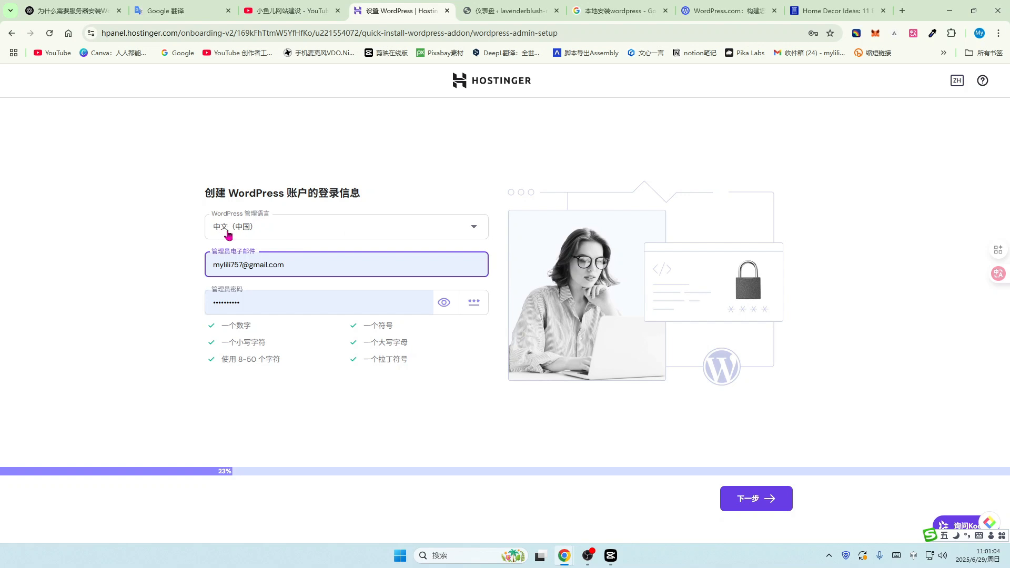
Step: Look through the admin languages, keep 中文（中国）, and submit the prefilled WordPress administrator login details
click(476, 230)
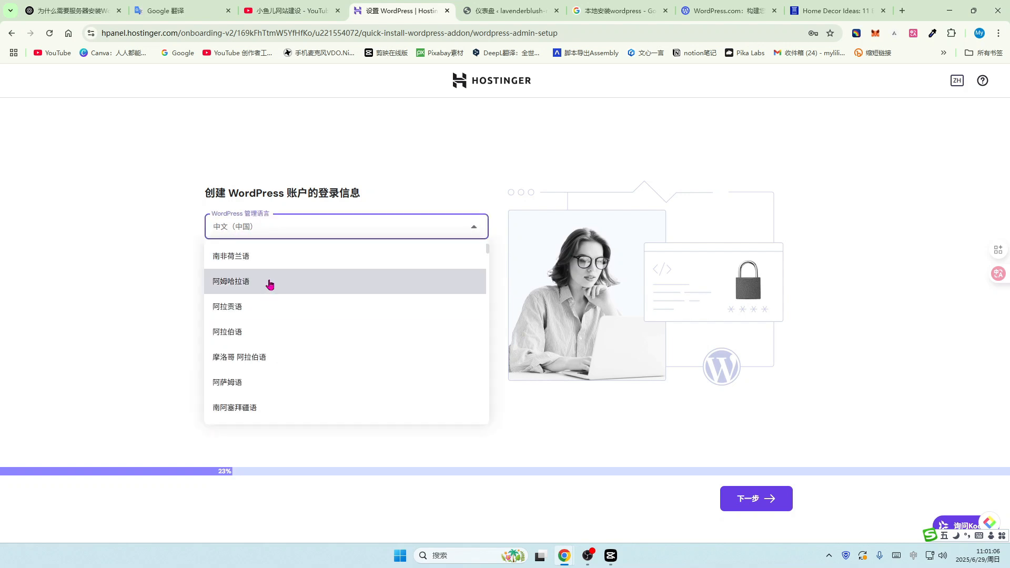
scroll(220, 316, down, 2)
click(131, 293)
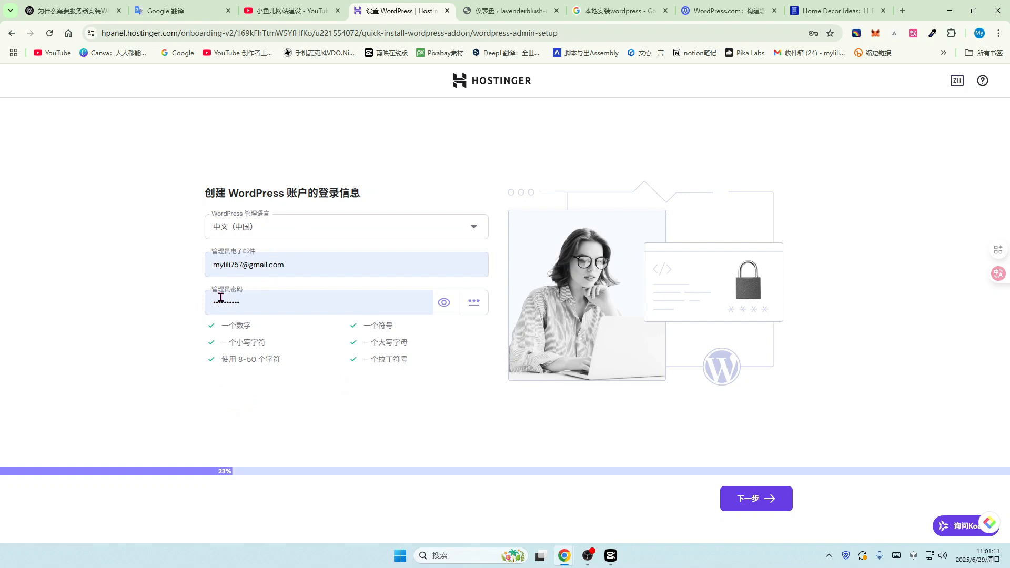
click(756, 498)
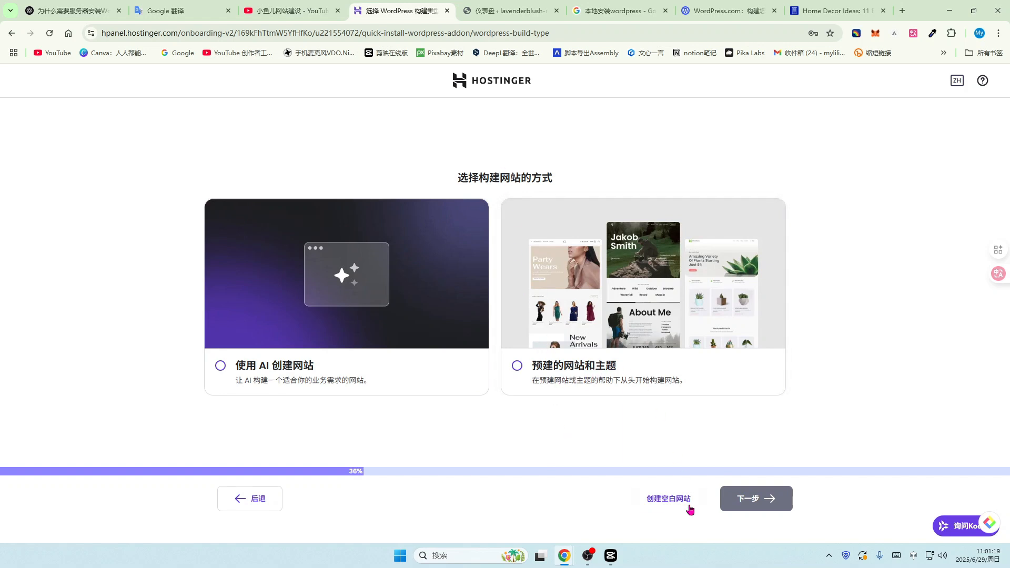
Step: Create a blank website on a temporary domain and highlight the WordPress installation status
click(668, 504)
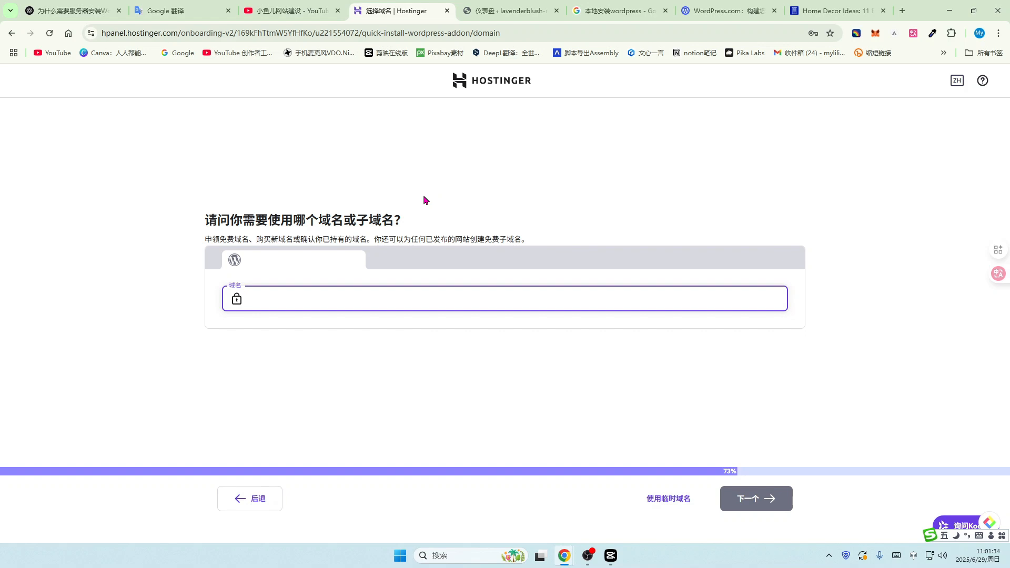
click(665, 498)
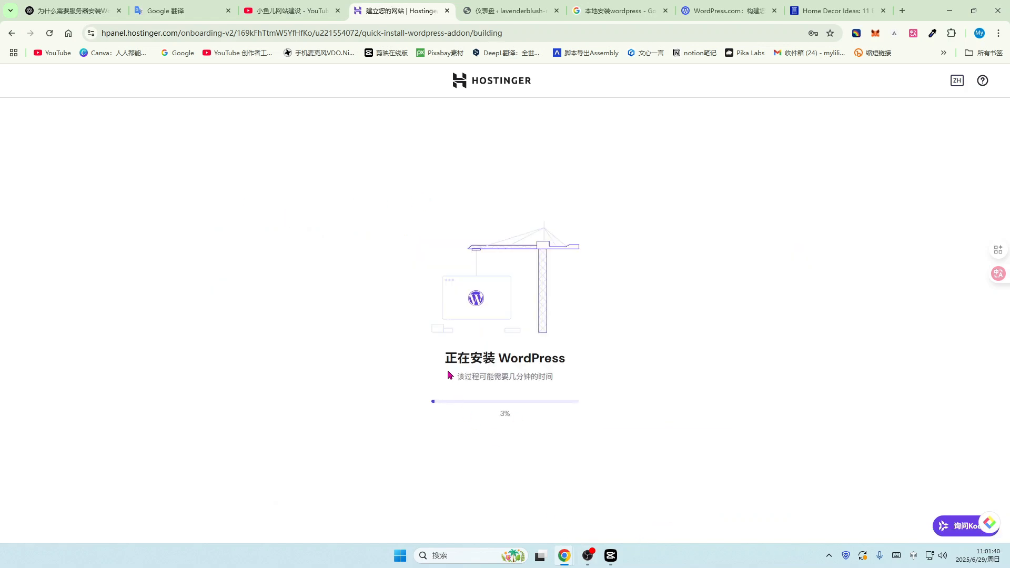
drag(445, 359, 579, 365)
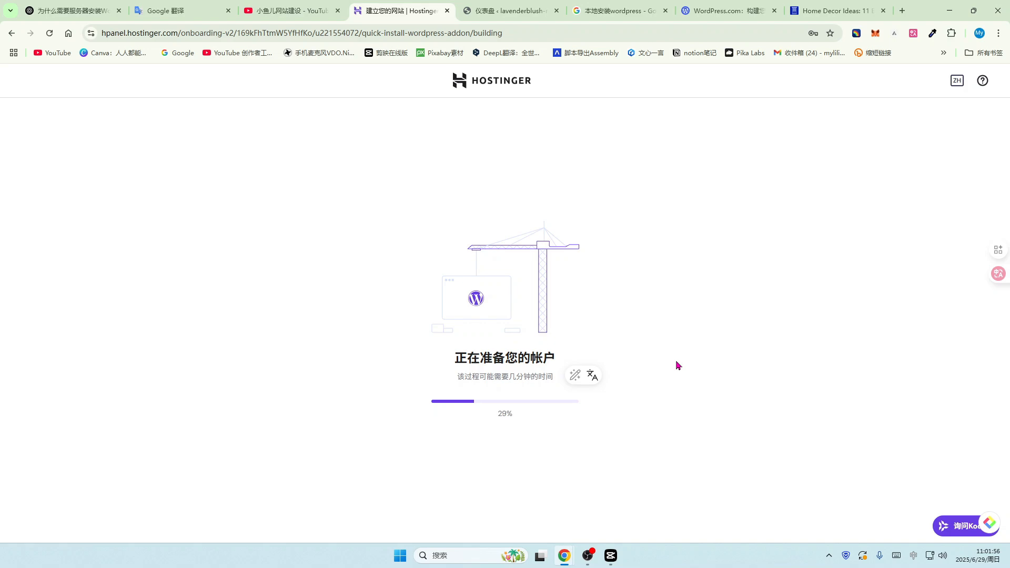
Step: Switch to the YouTube channel page and browse its website-building tutorial videos
click(292, 11)
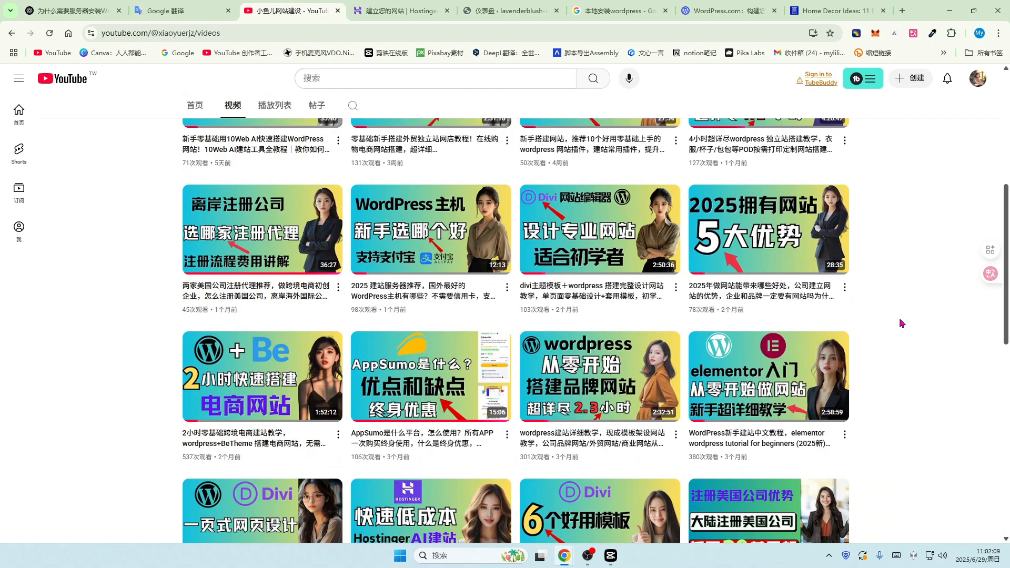
scroll(901, 323, down, 5)
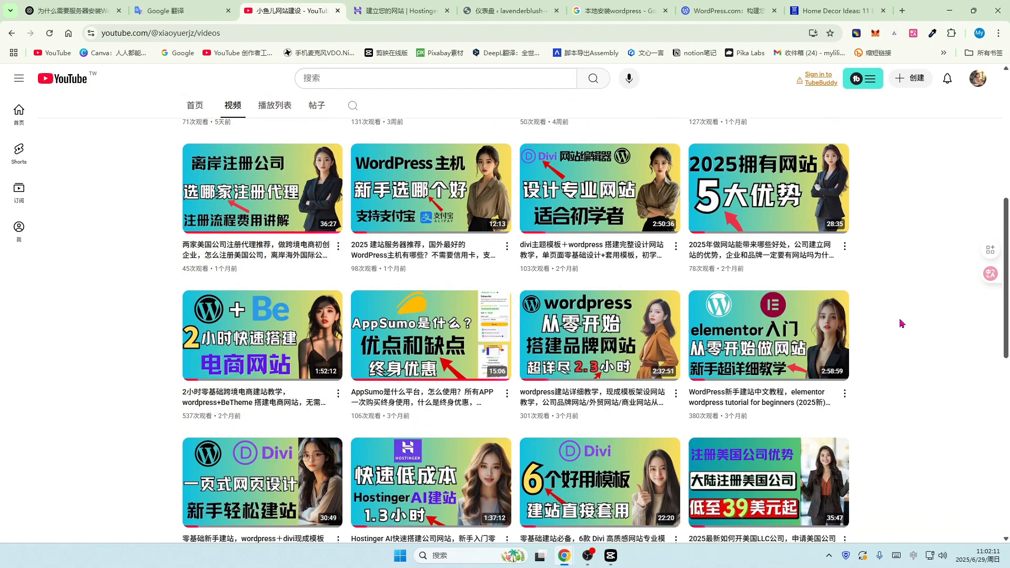
scroll(901, 323, down, 6)
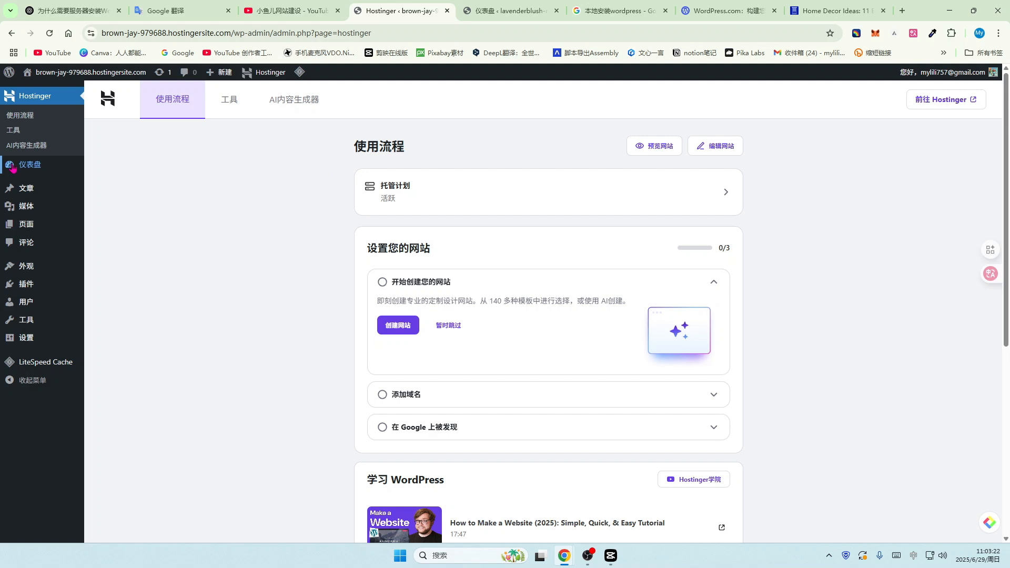
Step: Open the WordPress dashboard home, look over its widgets, and dismiss the welcome panel
click(27, 169)
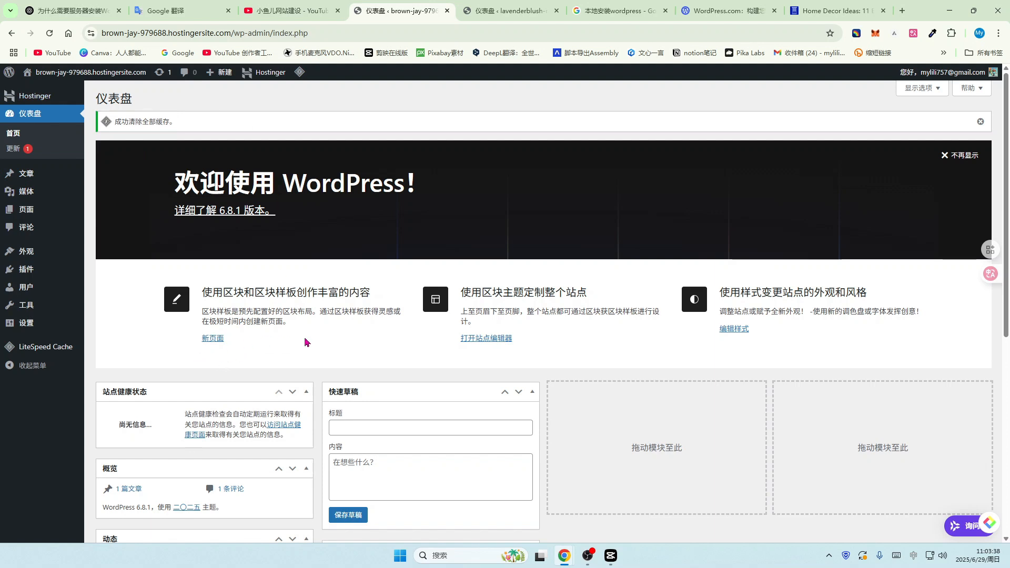
scroll(398, 326, down, 1)
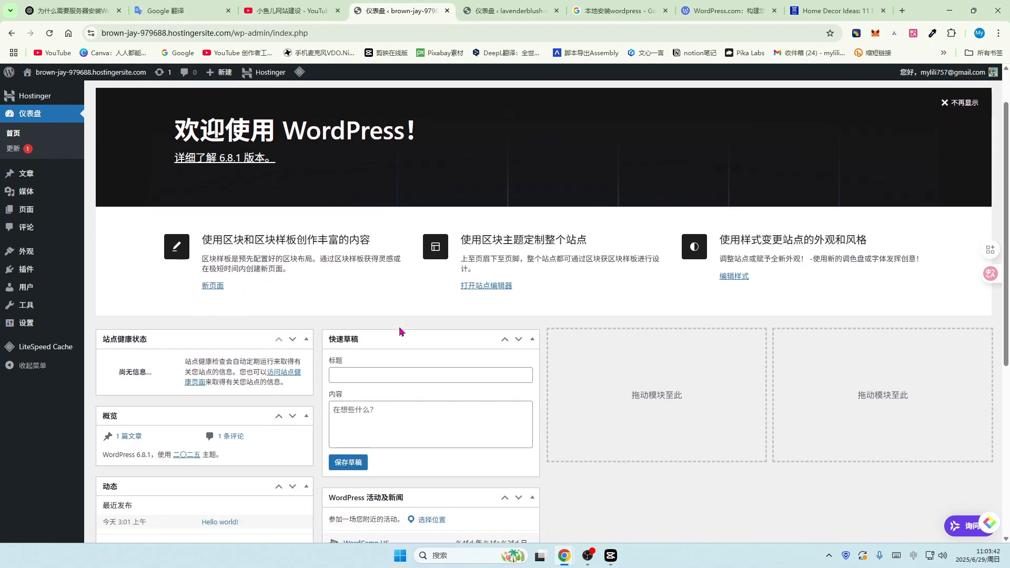
scroll(399, 328, up, 1)
scroll(361, 323, down, 2)
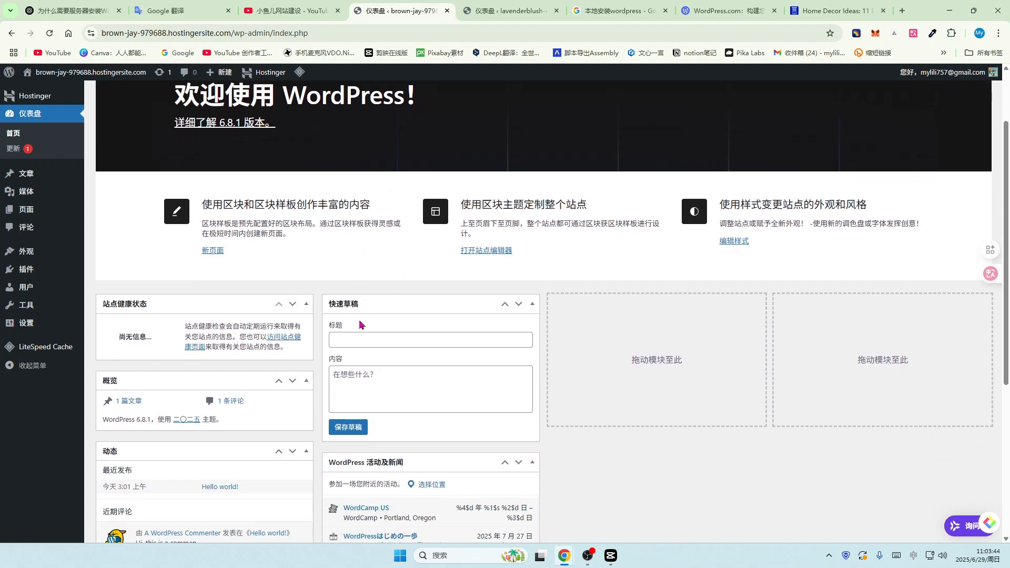
scroll(516, 309, up, 2)
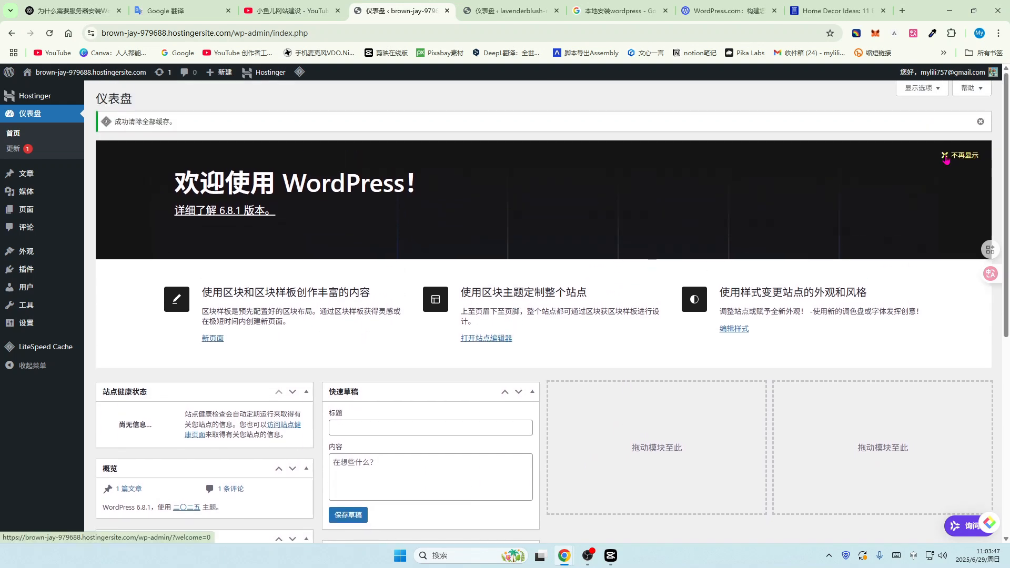
click(945, 157)
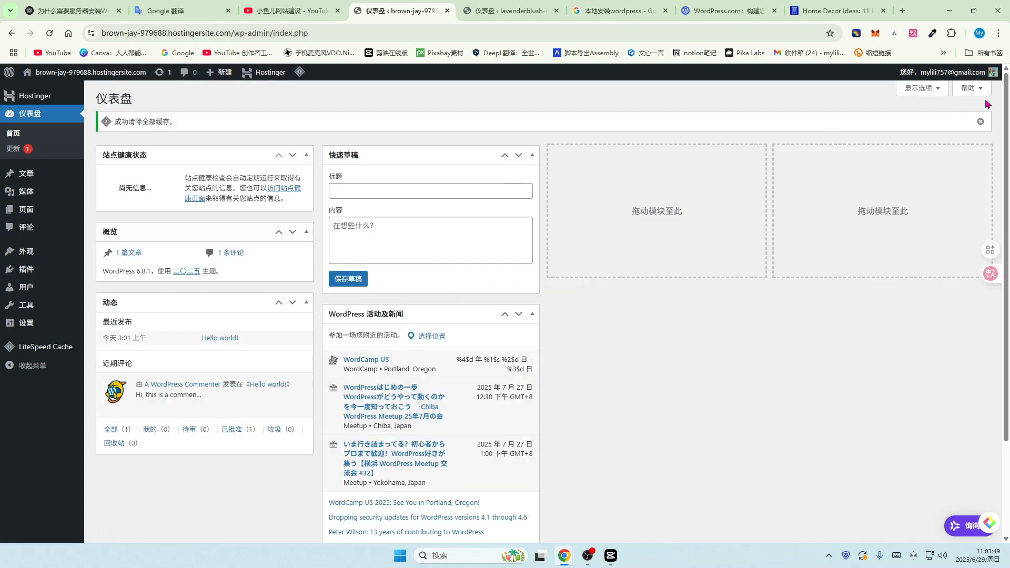
Step: Hide the 站点健康状态, 概览, 动态, 快速草稿 and WordPress 活动及新闻 widgets from the dashboard
click(922, 88)
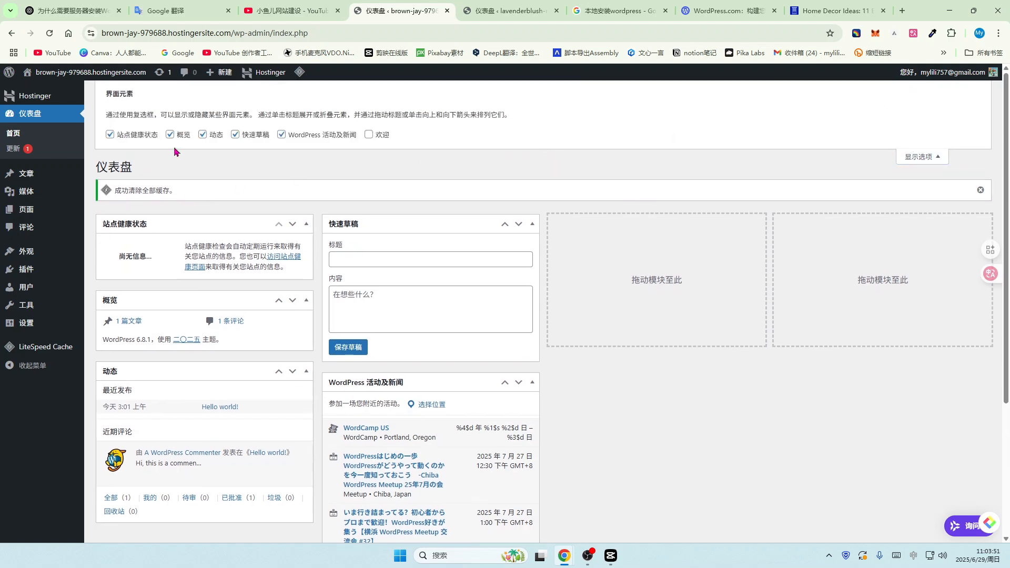
click(110, 135)
click(170, 134)
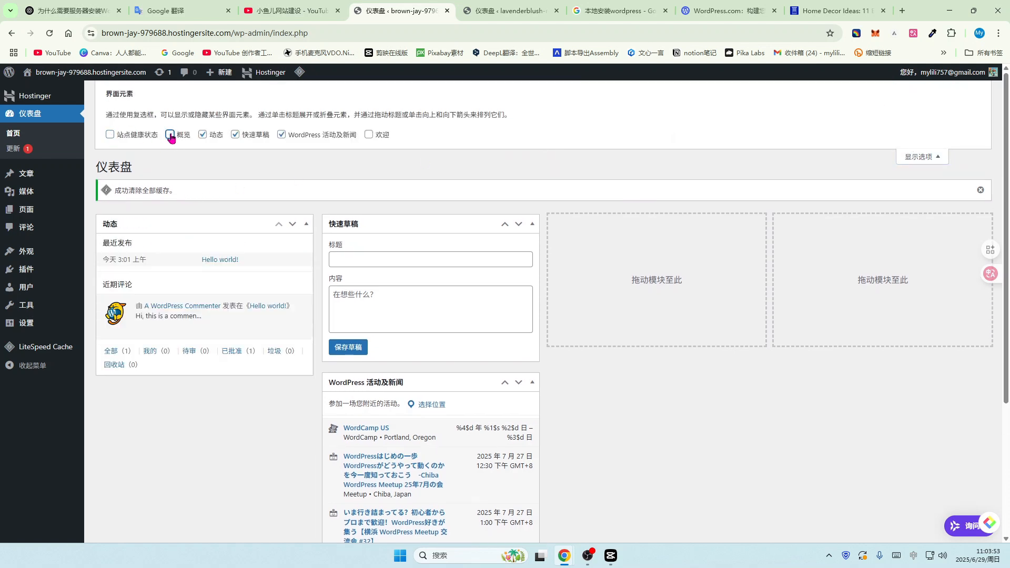
click(203, 135)
click(235, 135)
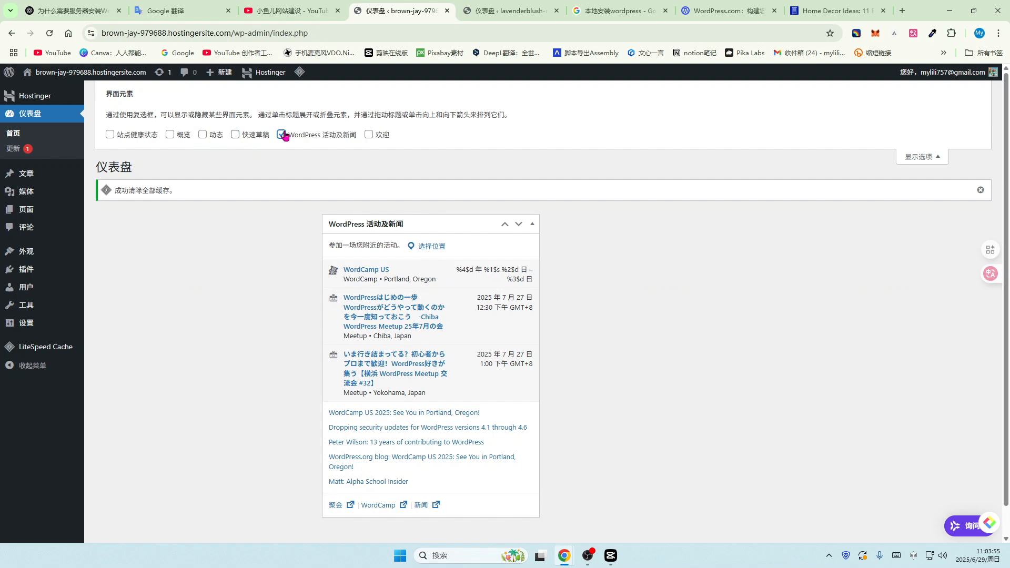
click(282, 135)
click(926, 157)
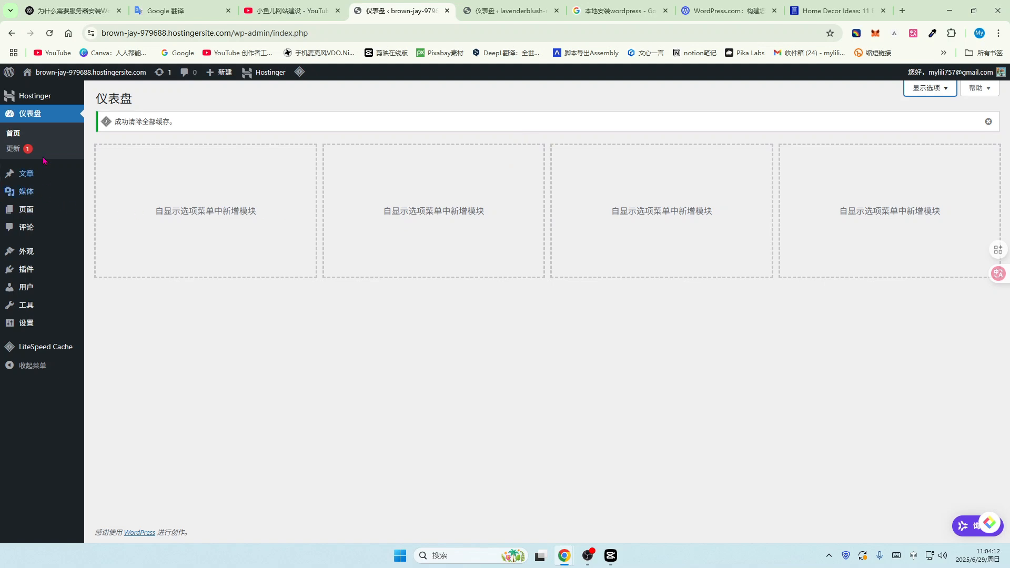
Step: View the site's public front page and return to the WordPress admin dashboard
mouse_move(28, 78)
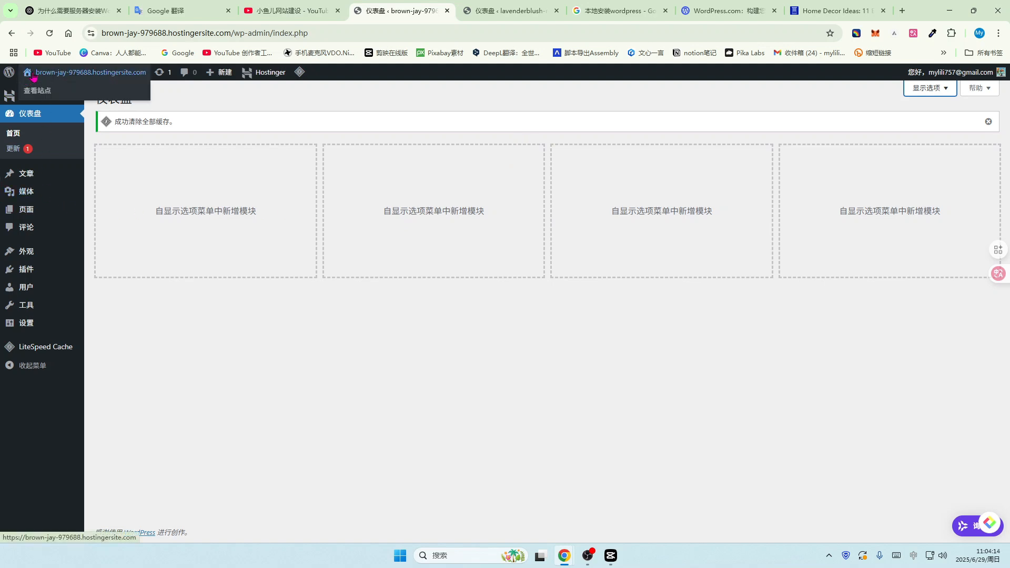
click(30, 87)
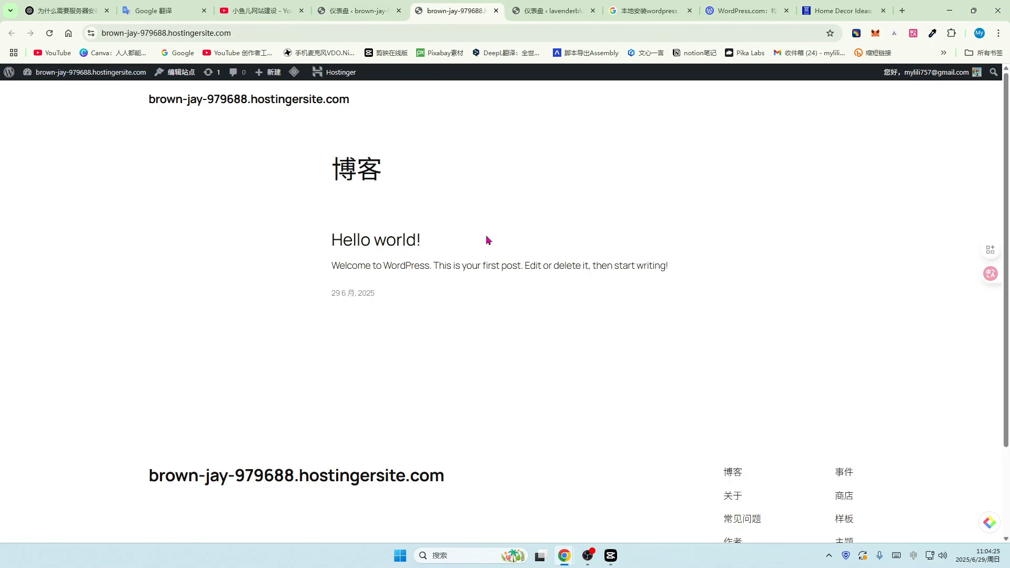
mouse_move(8, 76)
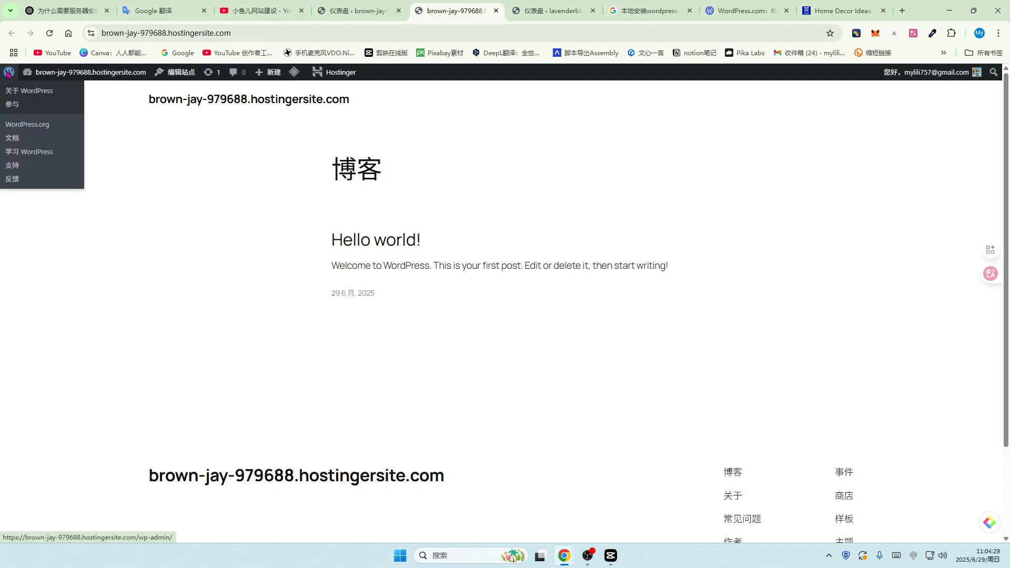
click(8, 74)
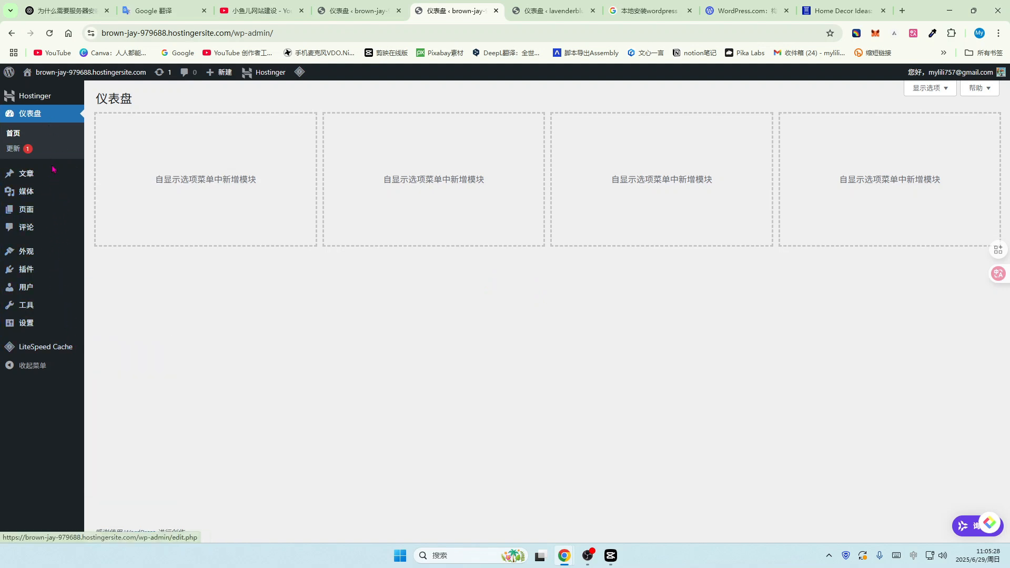
Step: Create and publish a new post titled 夏季穿搭 with an empty body, and return to the posts list
mouse_move(75, 276)
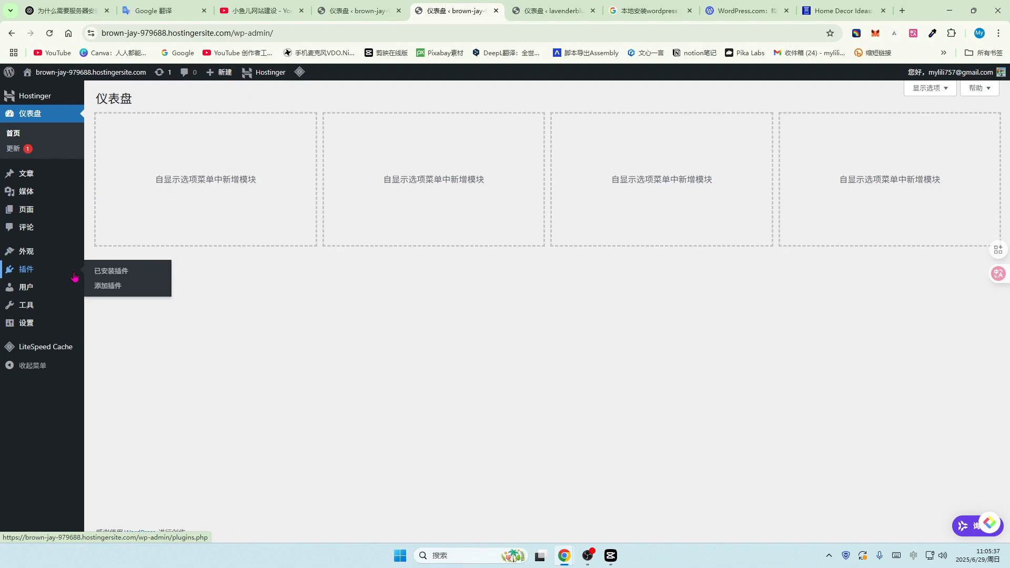
click(25, 173)
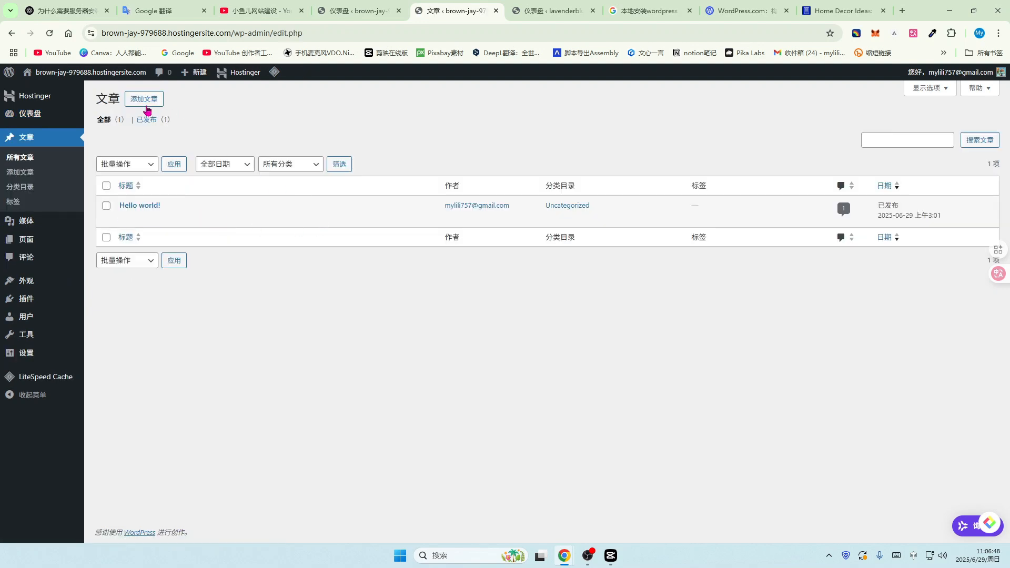
click(143, 102)
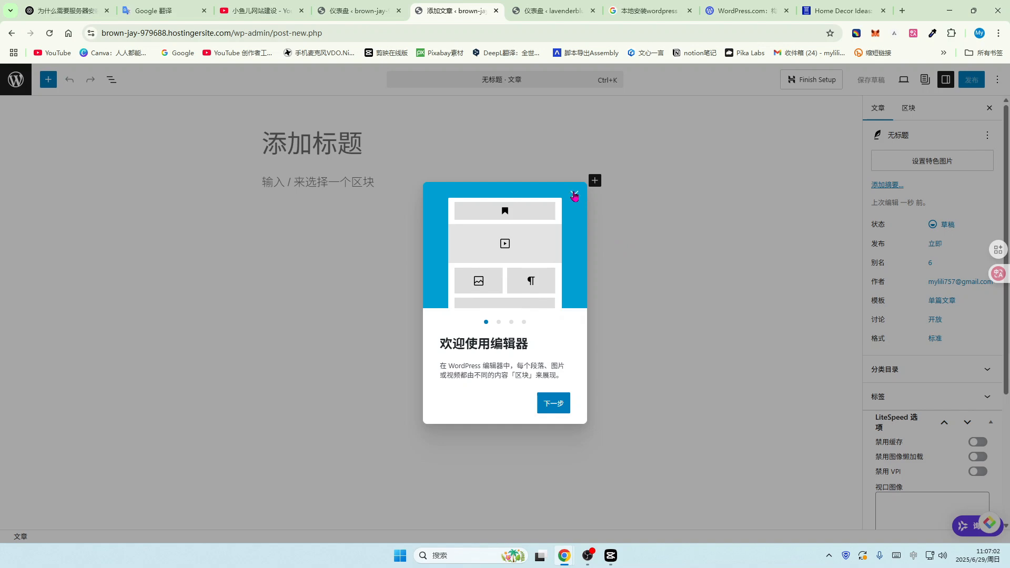
click(575, 195)
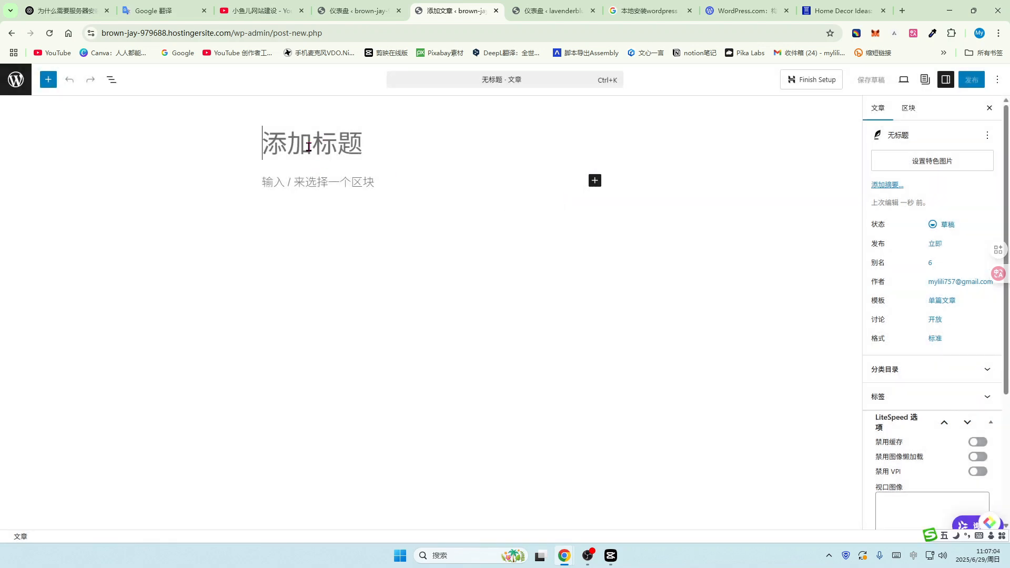
text(夏季穿搭)
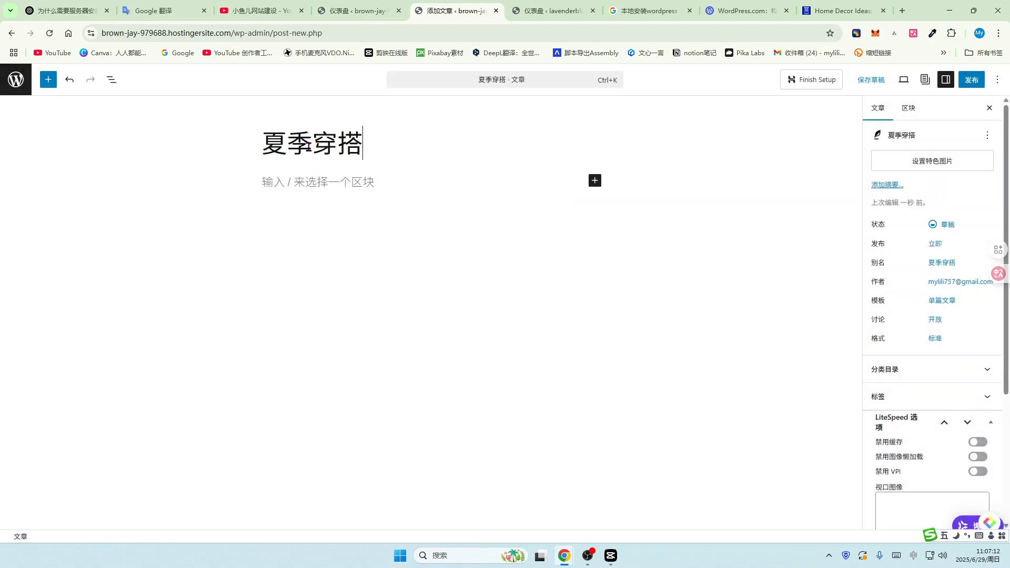
click(273, 183)
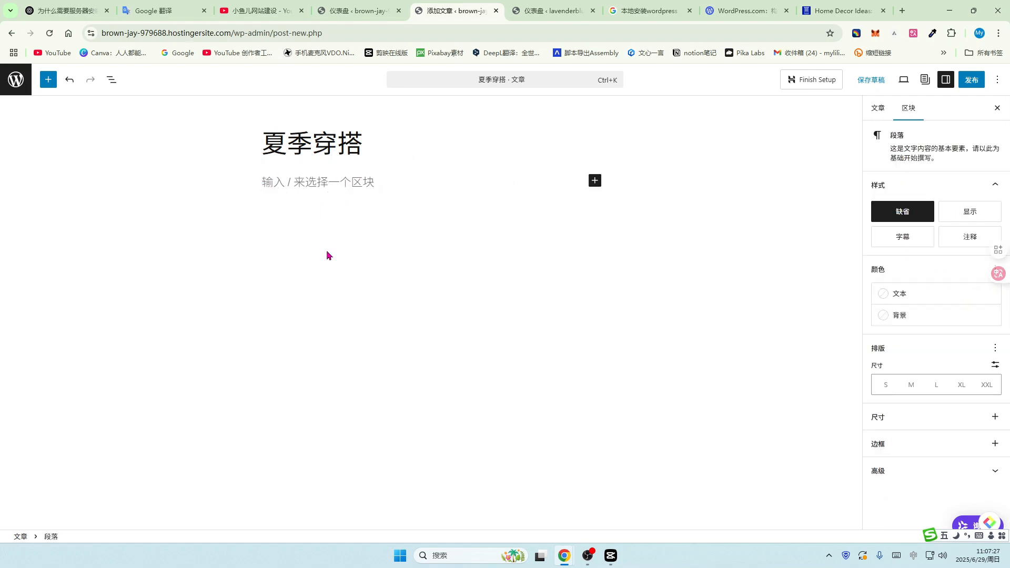
click(975, 83)
click(975, 83)
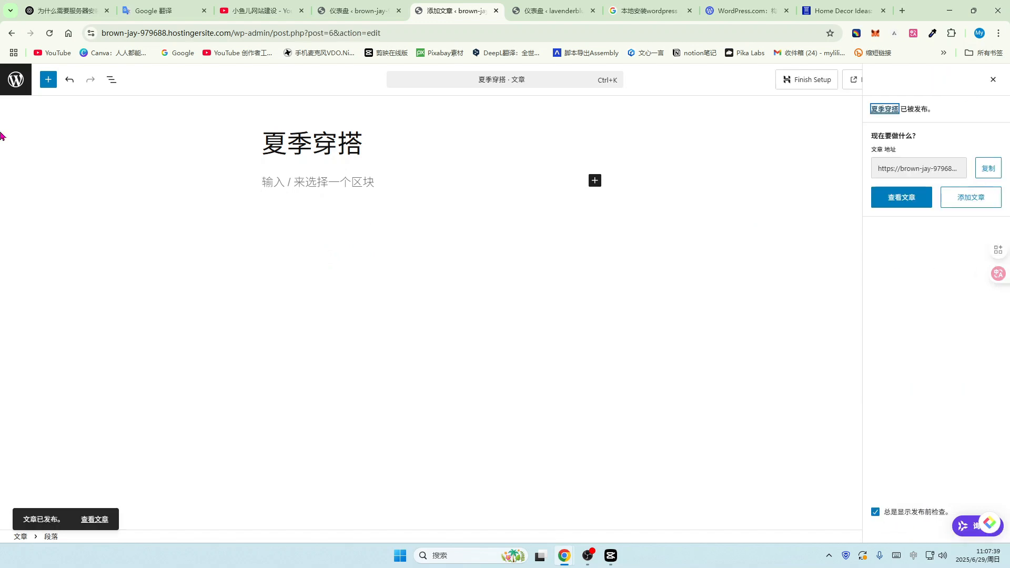
click(14, 84)
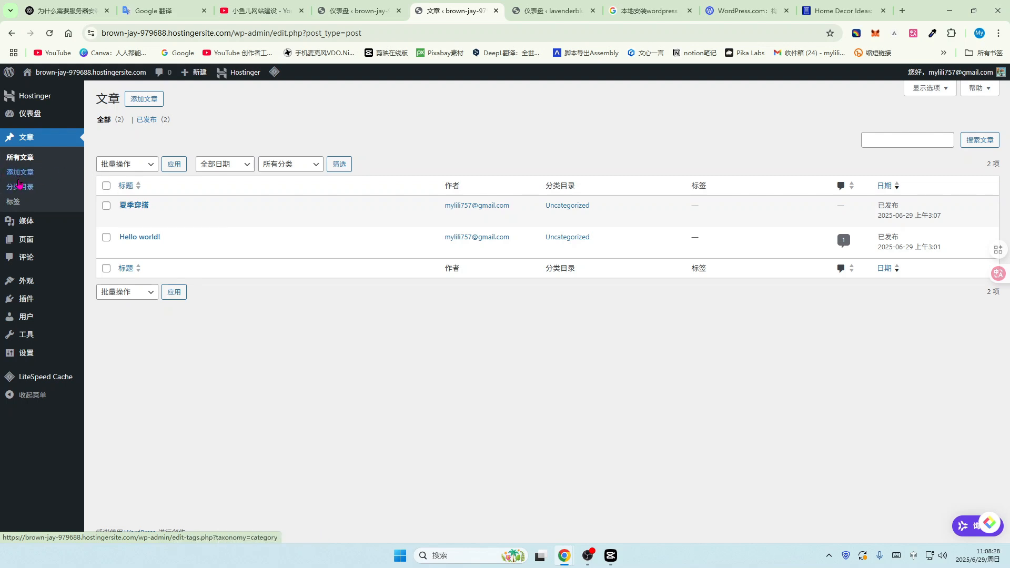
click(28, 226)
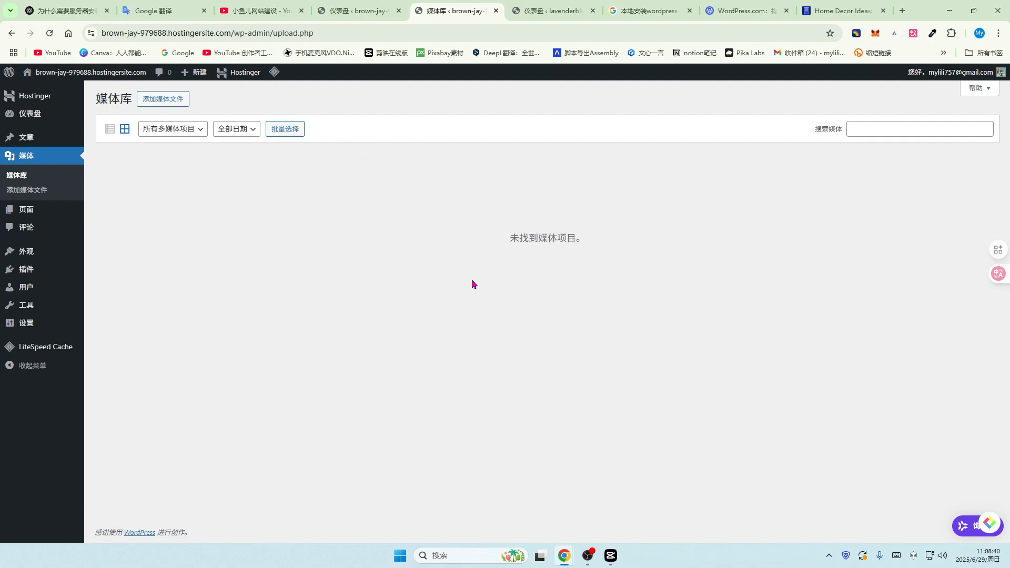
click(160, 100)
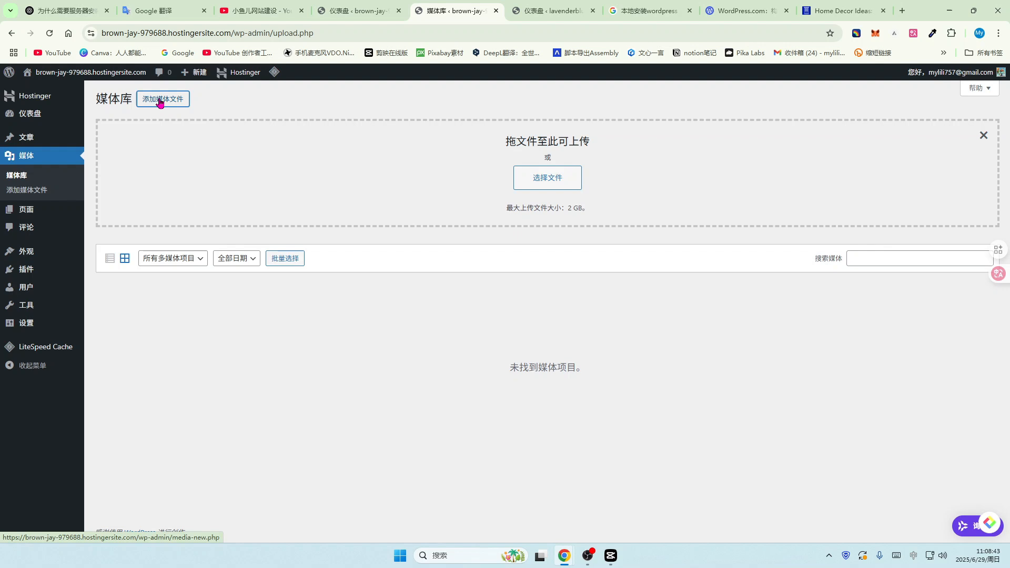
click(549, 179)
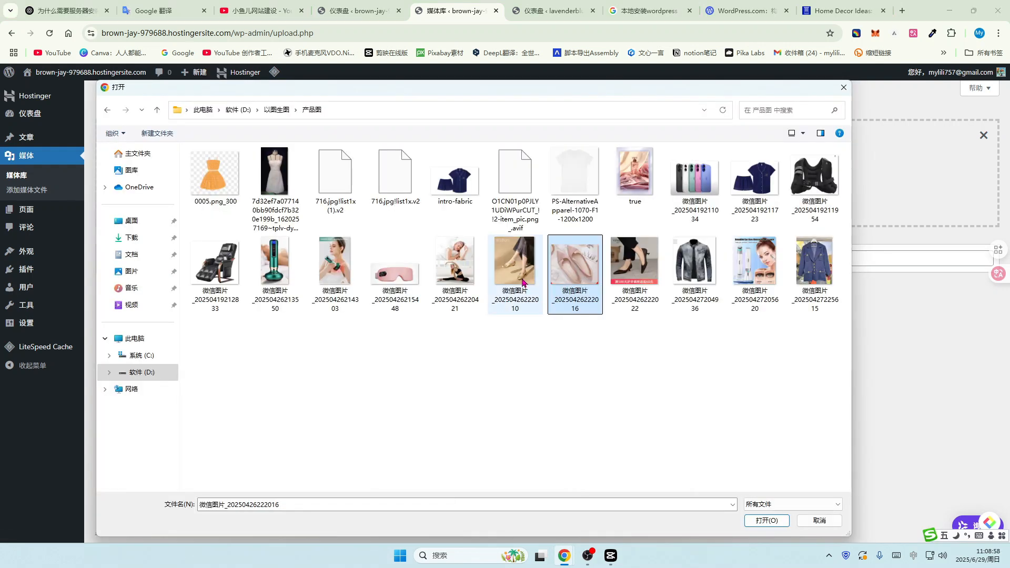
ctrl+click(522, 282)
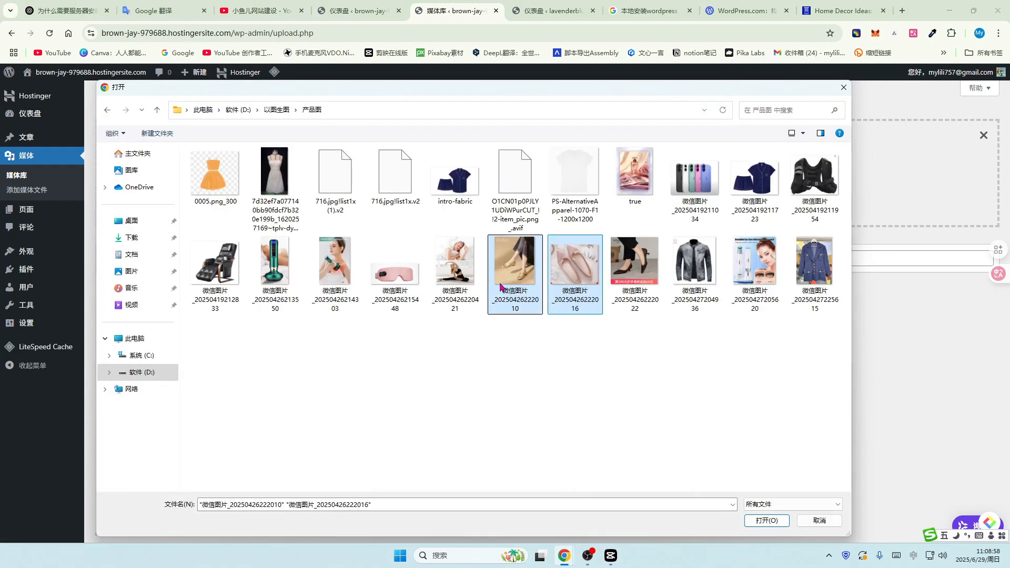
ctrl+click(635, 277)
click(763, 521)
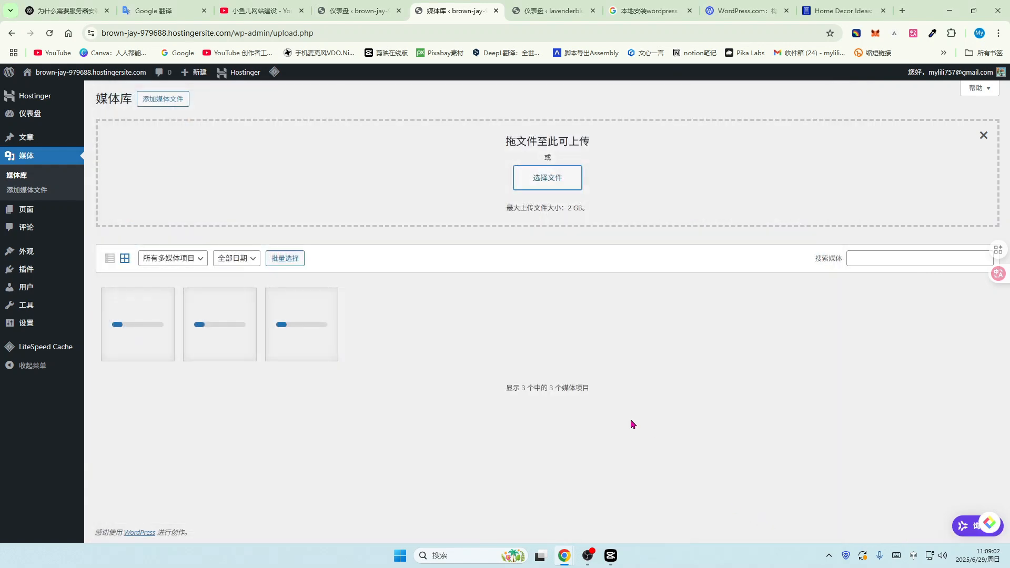
click(25, 156)
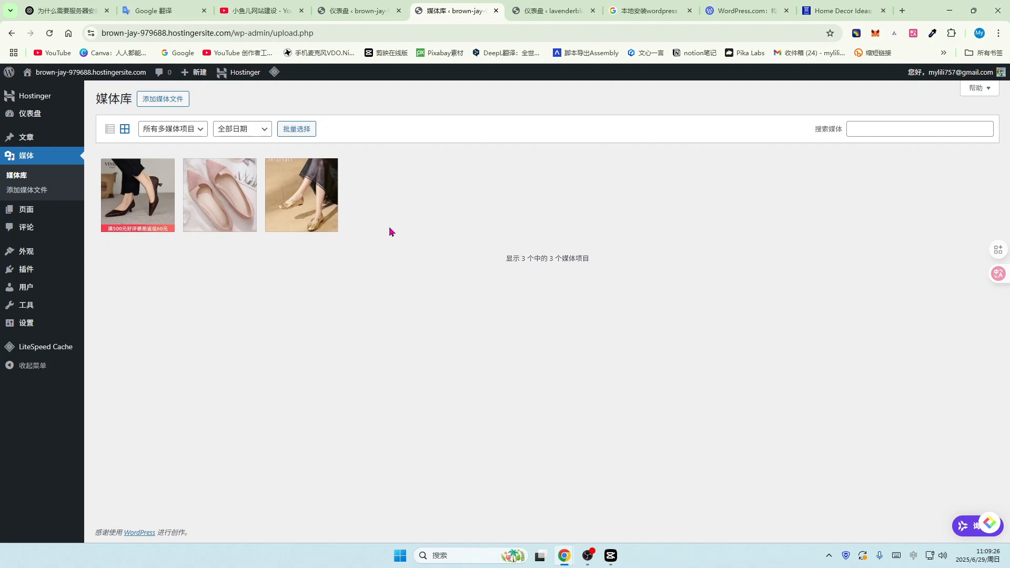
Step: Open the site's pages list, and visit Ideas & Inspiration on the home decorating website as an example of a page
click(25, 213)
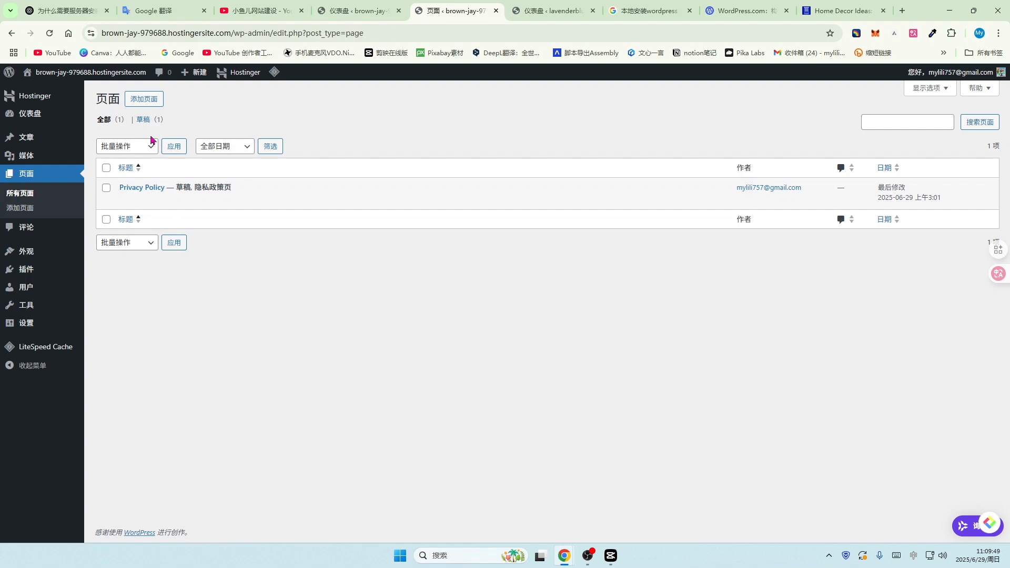
click(826, 10)
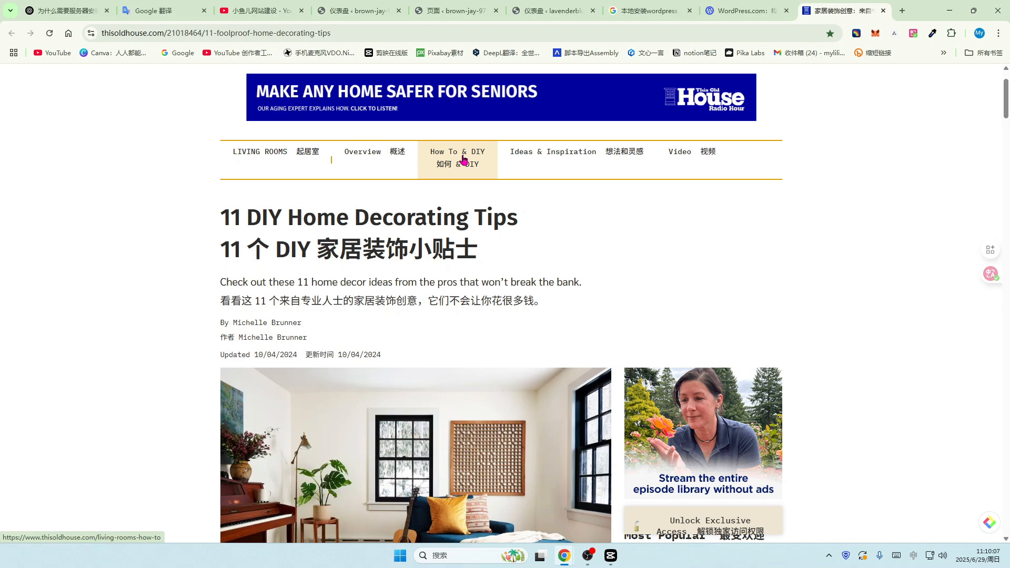
click(582, 154)
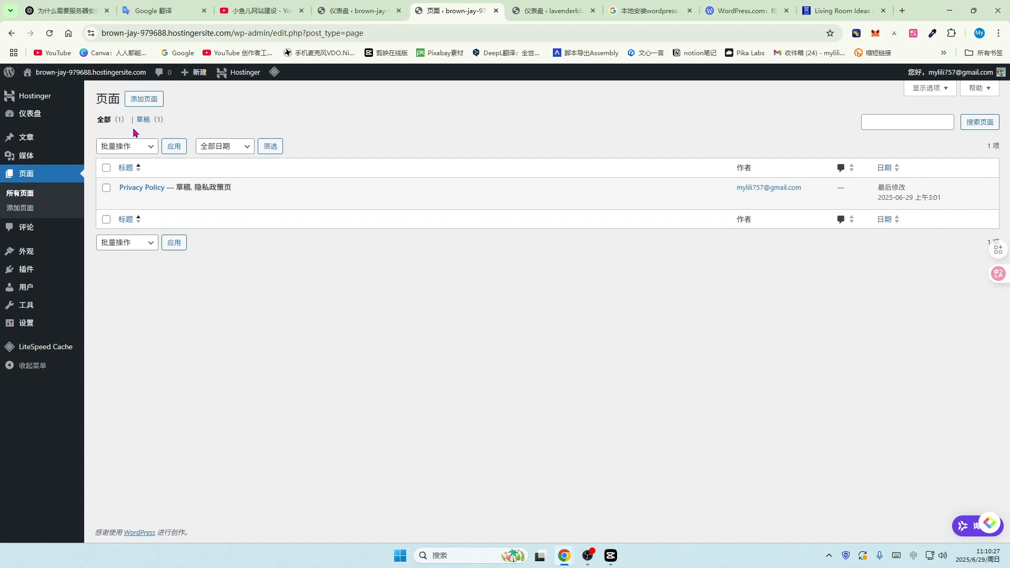
Step: Create and publish a new page titled 在线定制 with no content, and return to the pages list
click(147, 102)
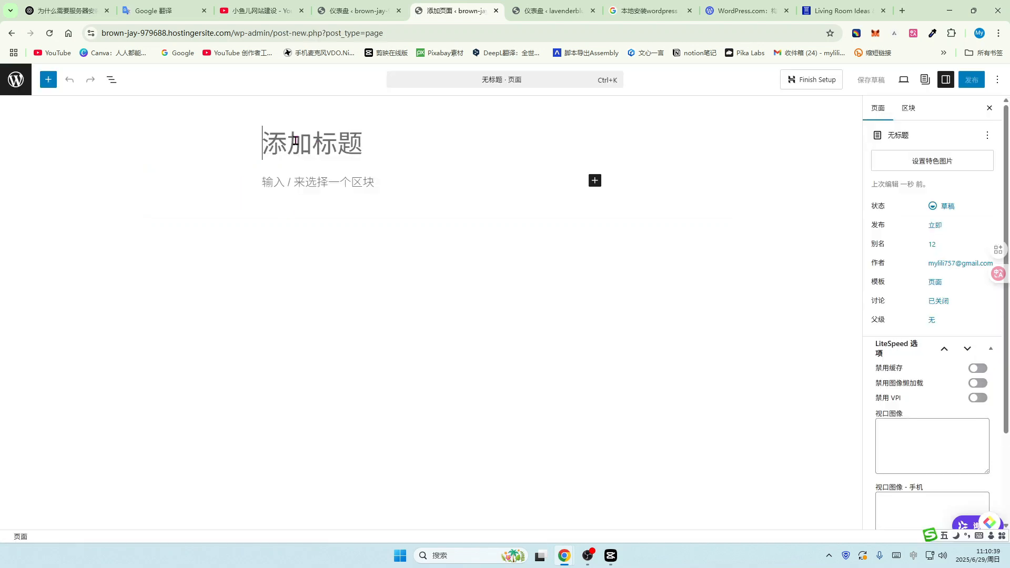
text(zaixi)
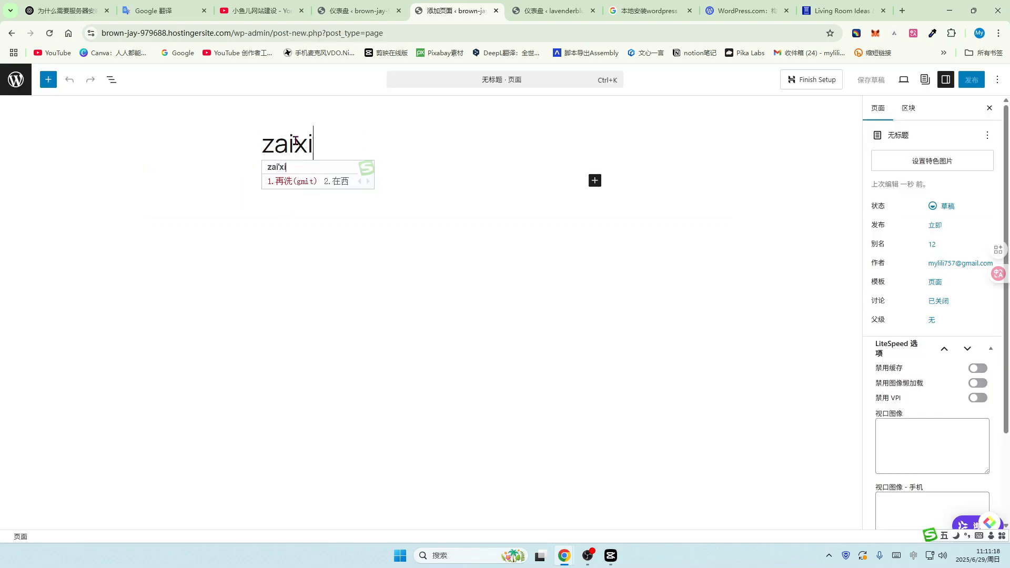
text(an)
key(space)
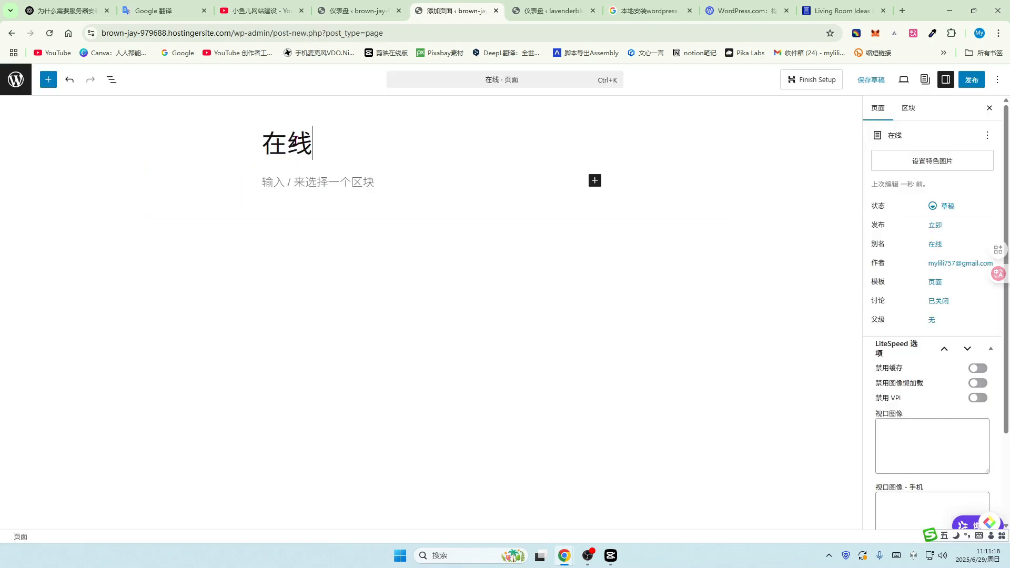
text(dengzhi)
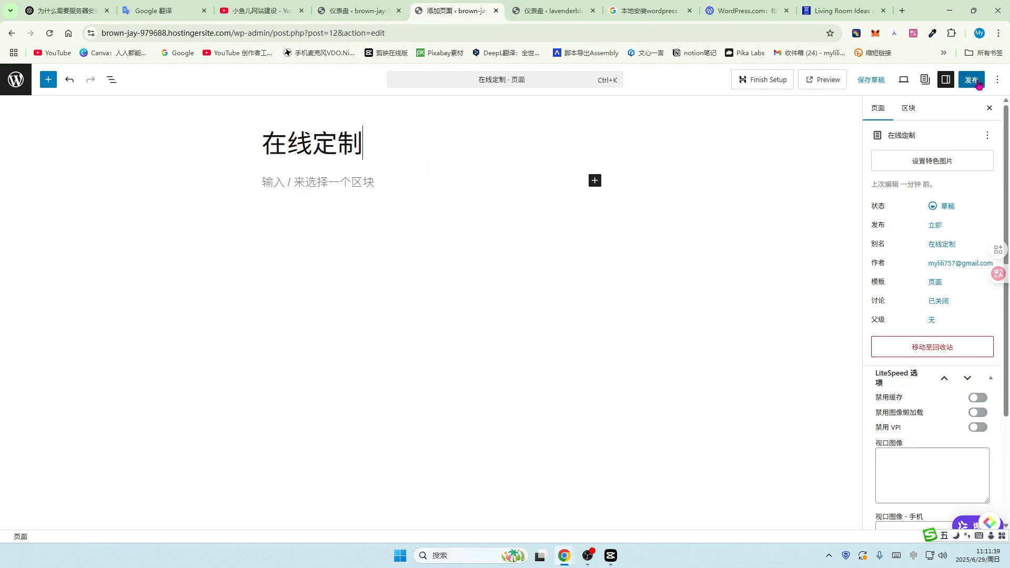
click(970, 79)
click(970, 80)
click(14, 84)
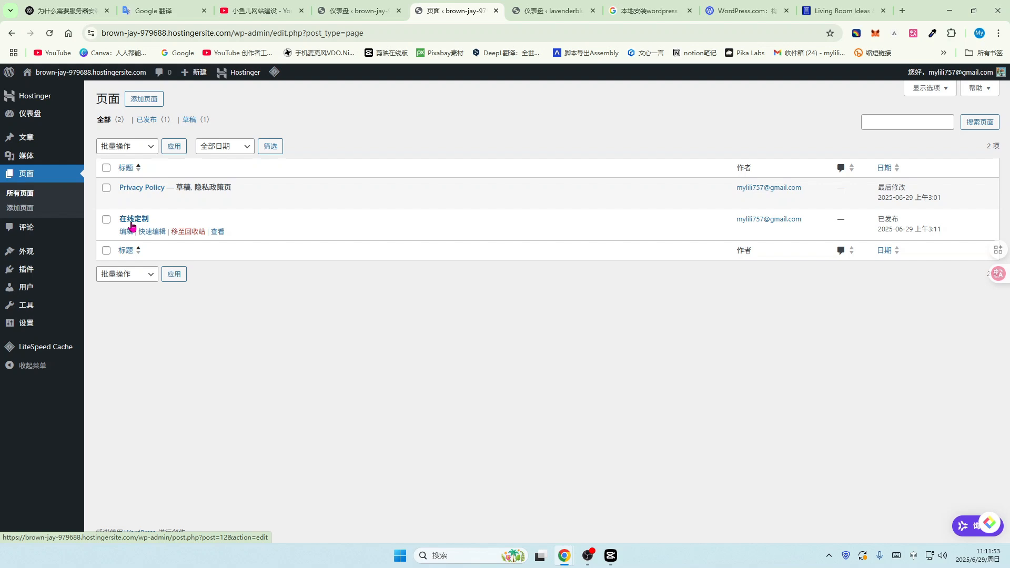
Step: Create and publish a new page titled 首页 with no content, and return to the pages list
click(140, 100)
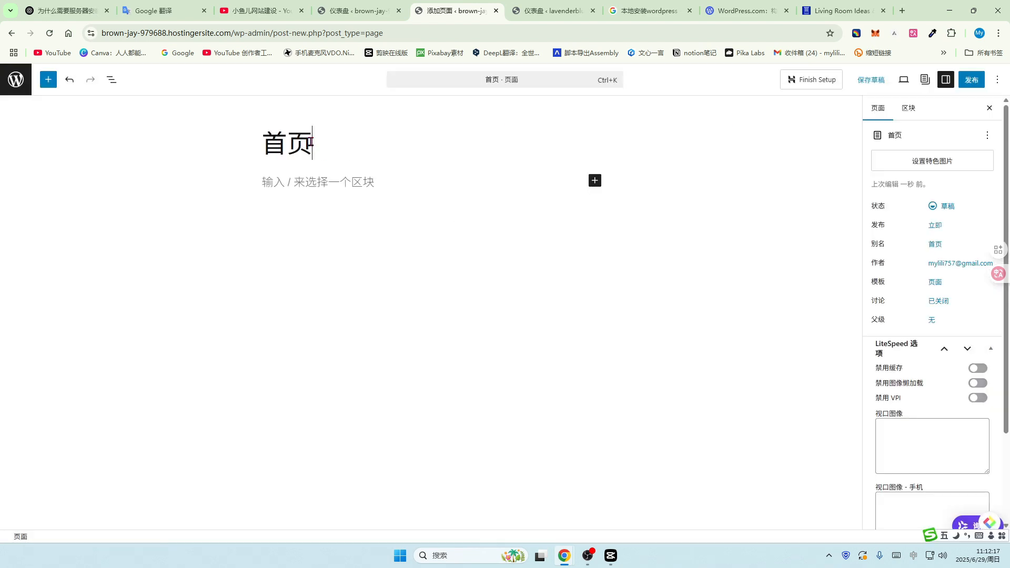
click(970, 80)
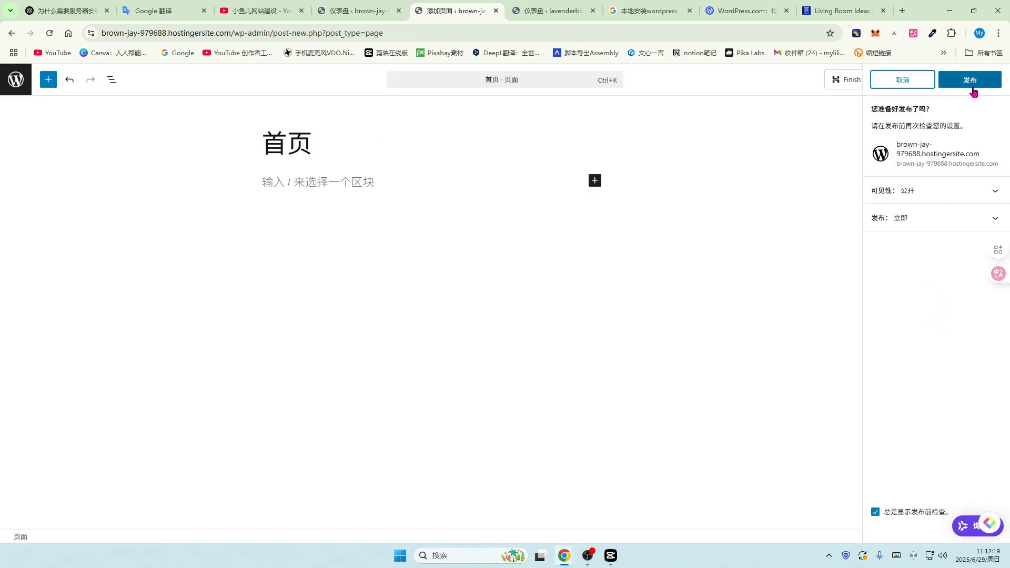
click(963, 79)
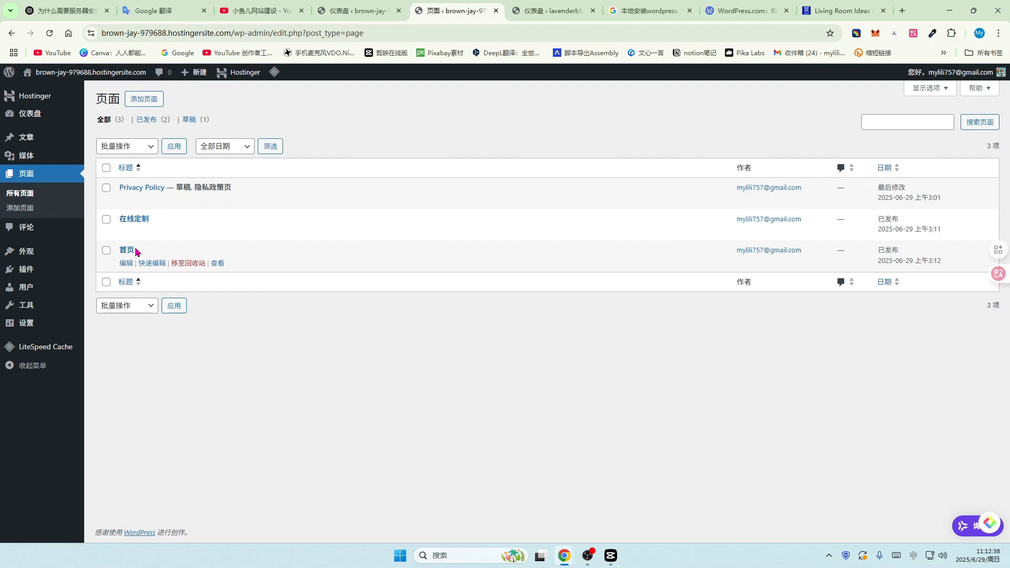
Step: Review the installed plugins, and browse the featured plugins available to add to the site
click(22, 273)
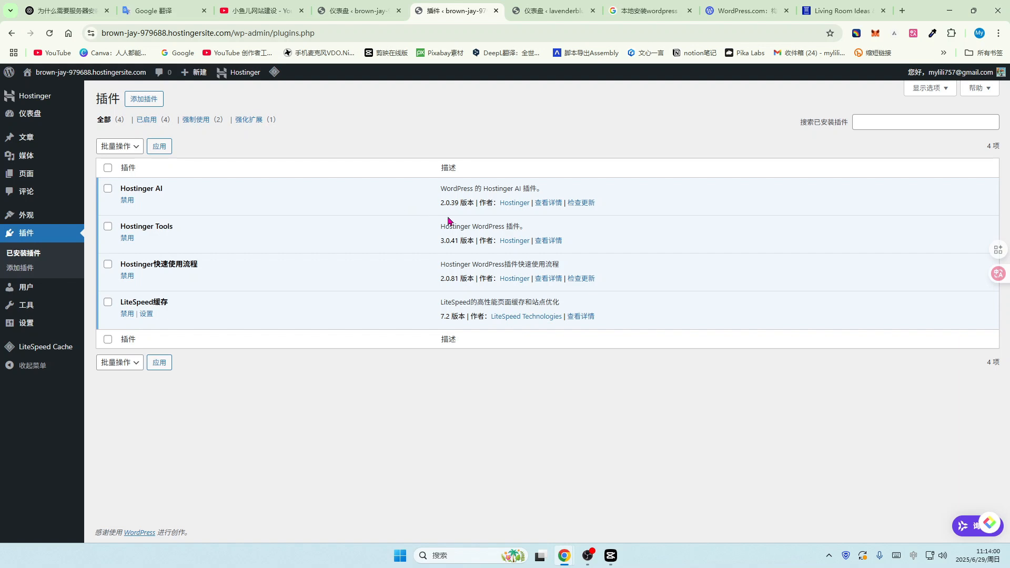
click(141, 102)
scroll(502, 277, down, 1)
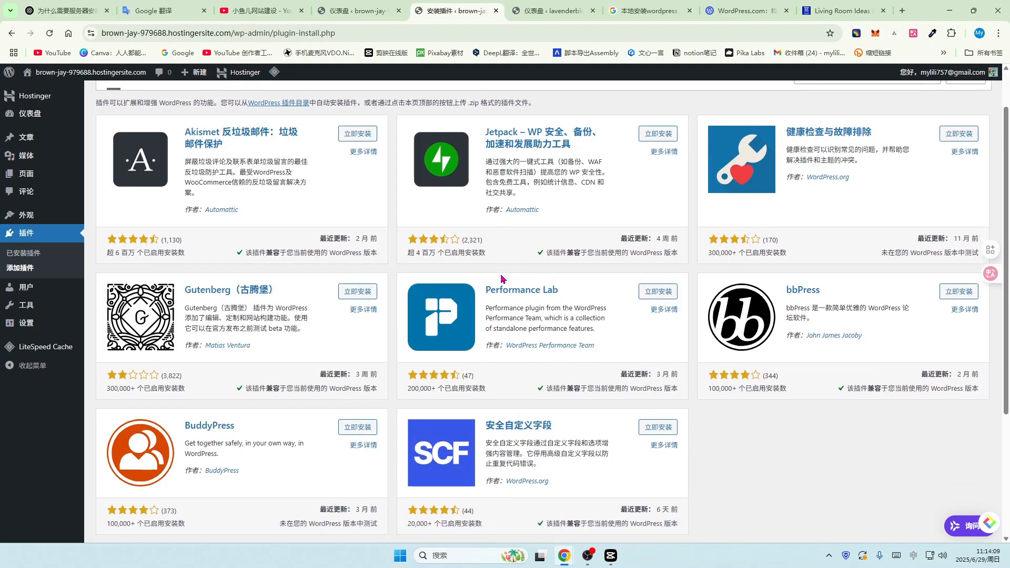
scroll(502, 279, down, 2)
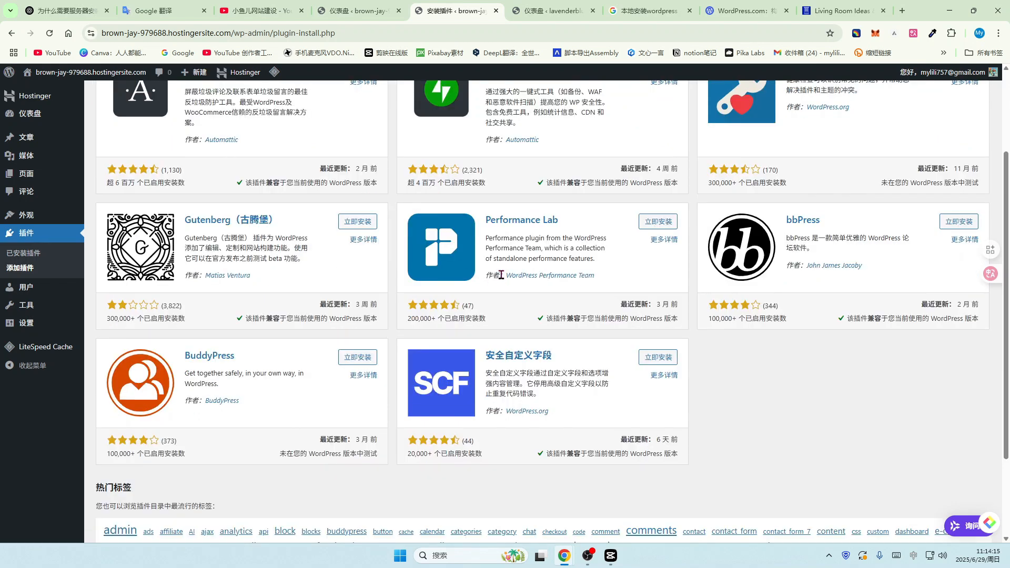
scroll(501, 275, up, 3)
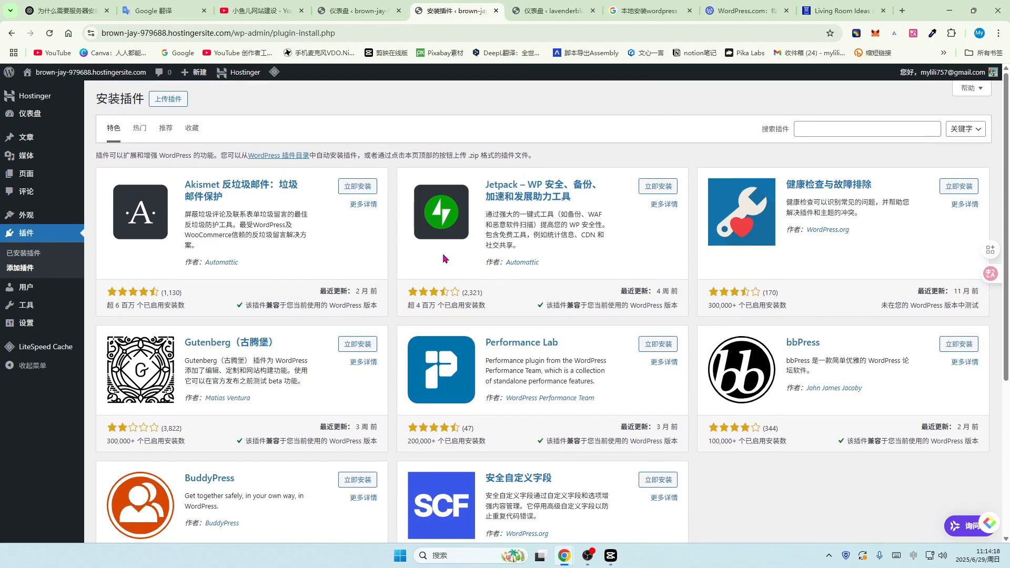
Step: Browse the popular (热门) plugins available for installation, from the first row down to Redirection and WPCode, and return to Elementor
click(139, 131)
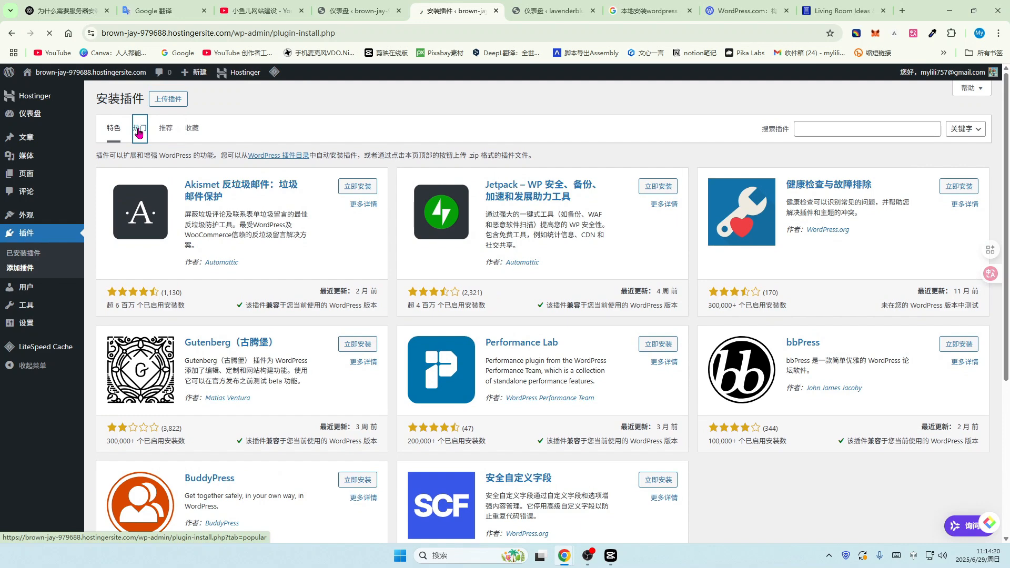
scroll(604, 295, down, 3)
scroll(603, 298, down, 1)
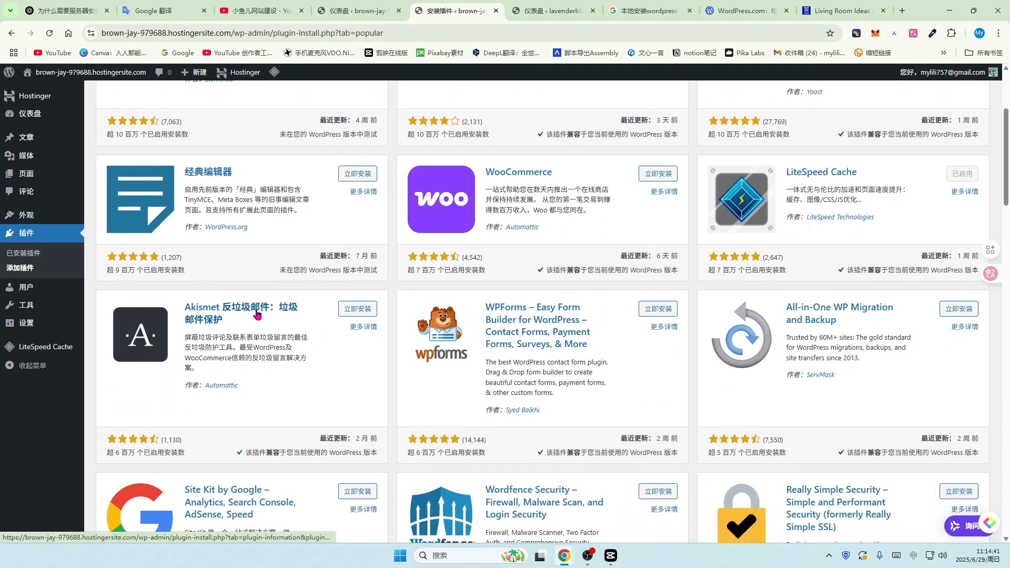
scroll(545, 326, down, 1)
scroll(544, 326, down, 6)
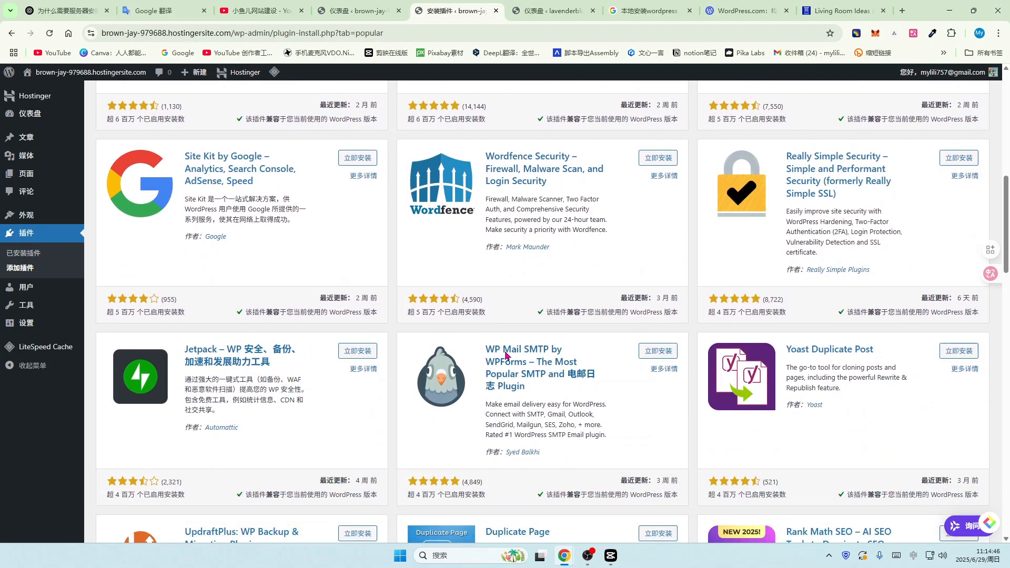
scroll(631, 364, down, 7)
scroll(680, 366, down, 2)
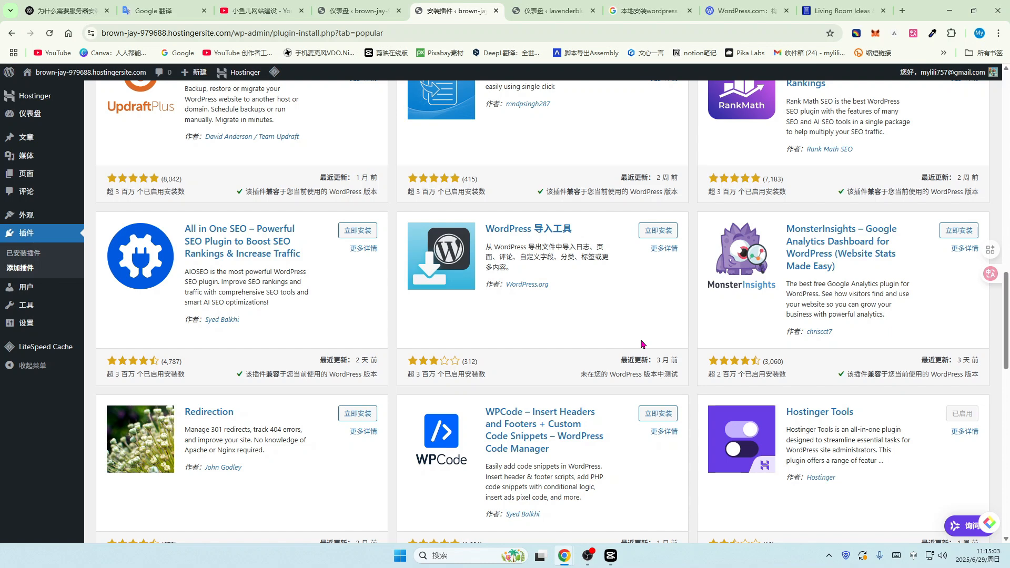
scroll(641, 345, up, 3)
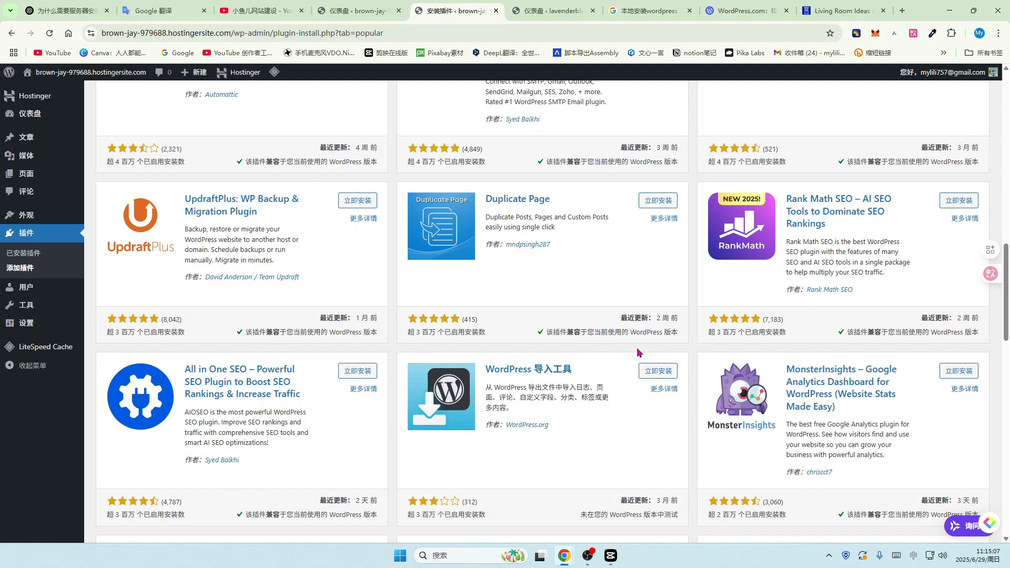
scroll(638, 349, up, 1)
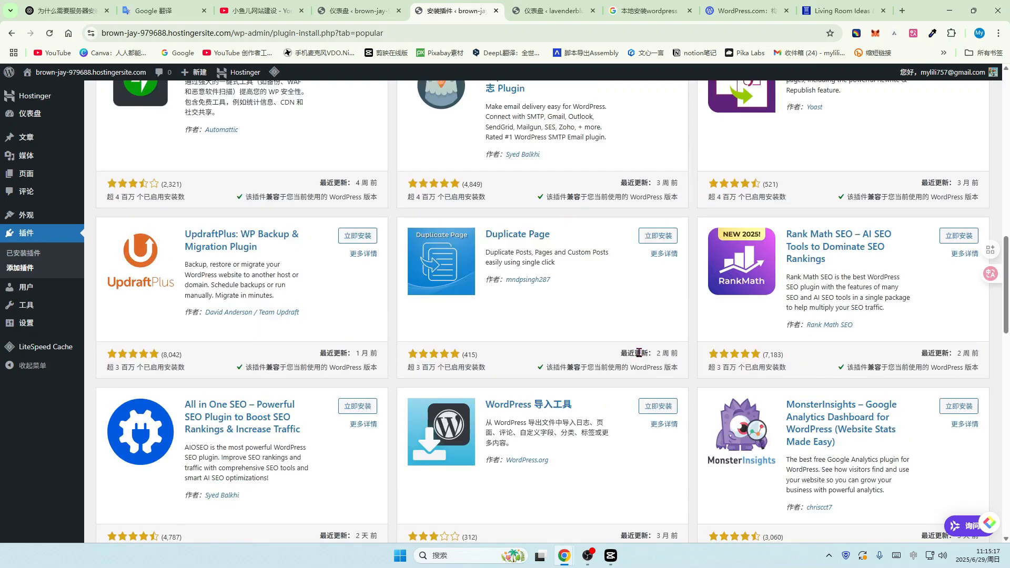
scroll(638, 353, up, 3)
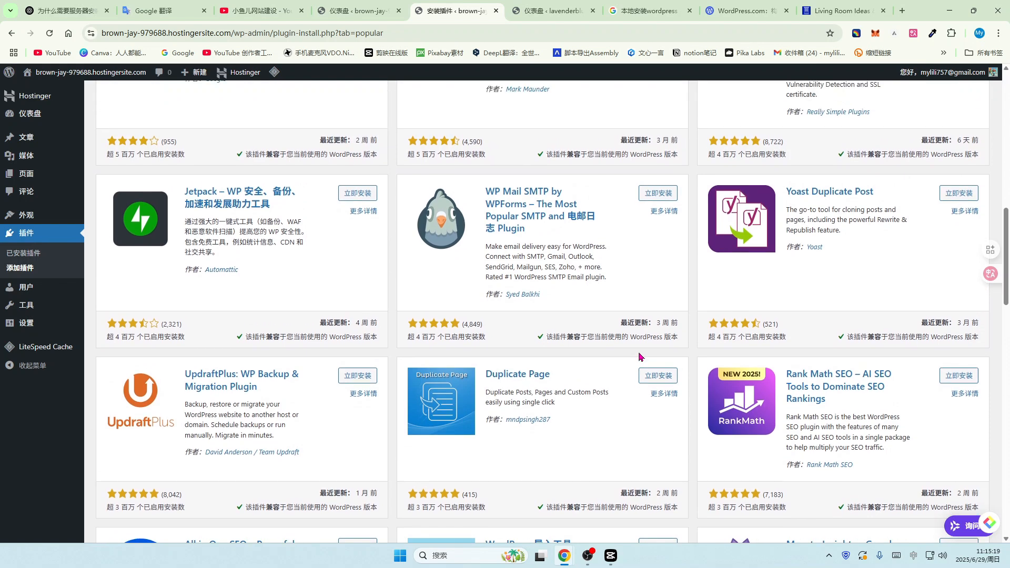
scroll(639, 356, up, 4)
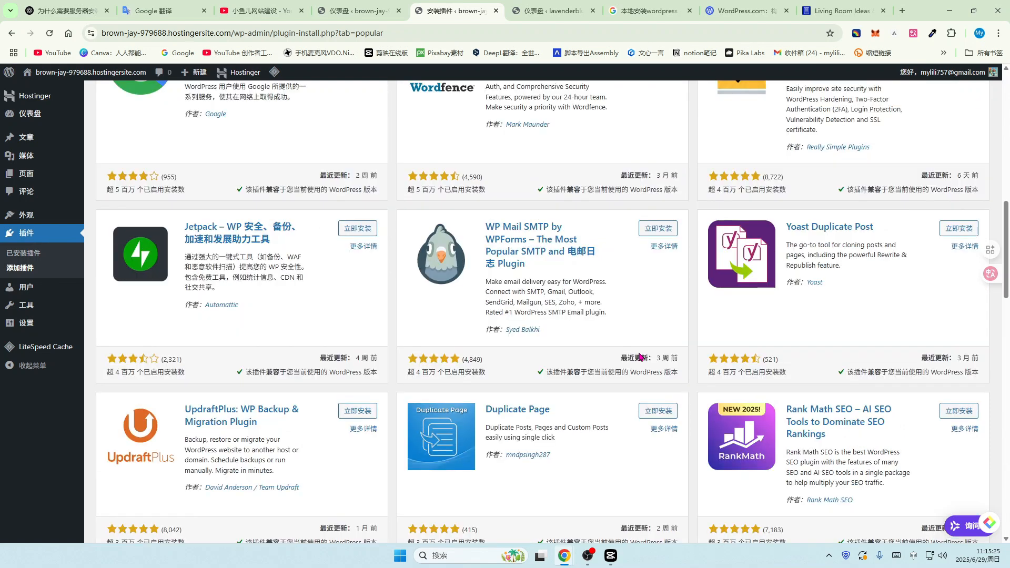
scroll(639, 356, up, 5)
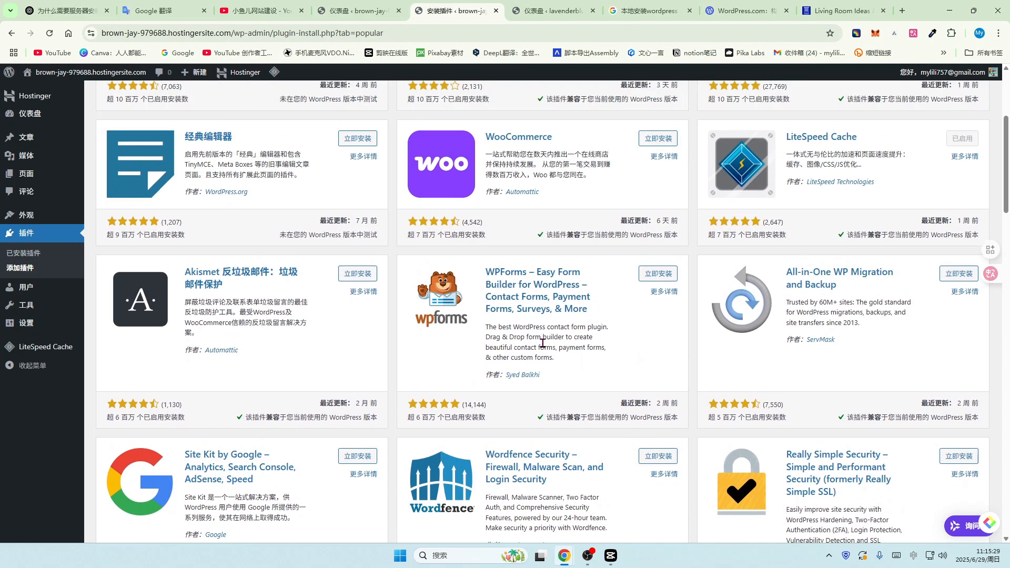
scroll(552, 343, up, 4)
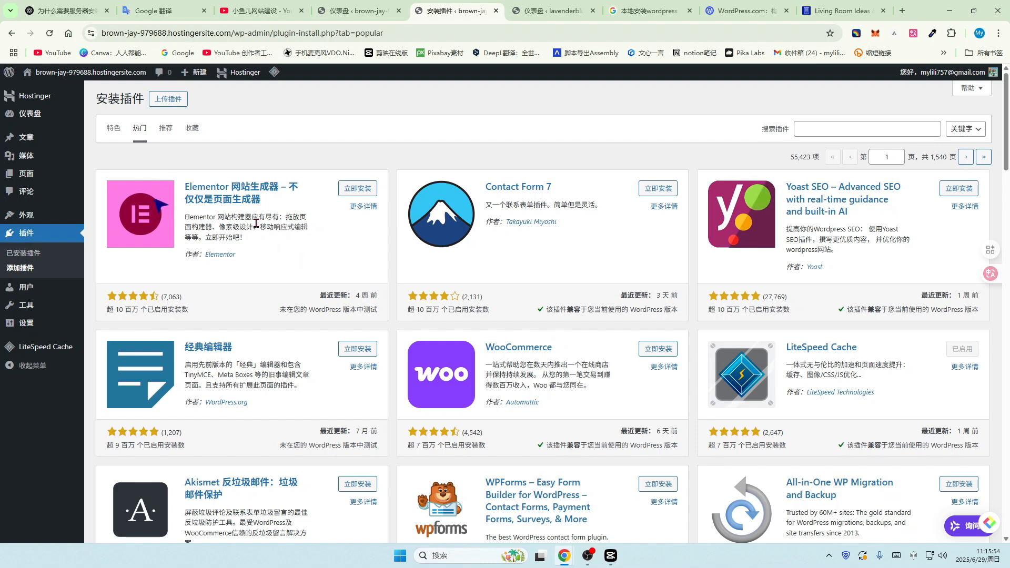
Step: Install and activate the Elementor 网站生成器 plugin, and reopen the add-plugins page from the site's dashboard
click(355, 190)
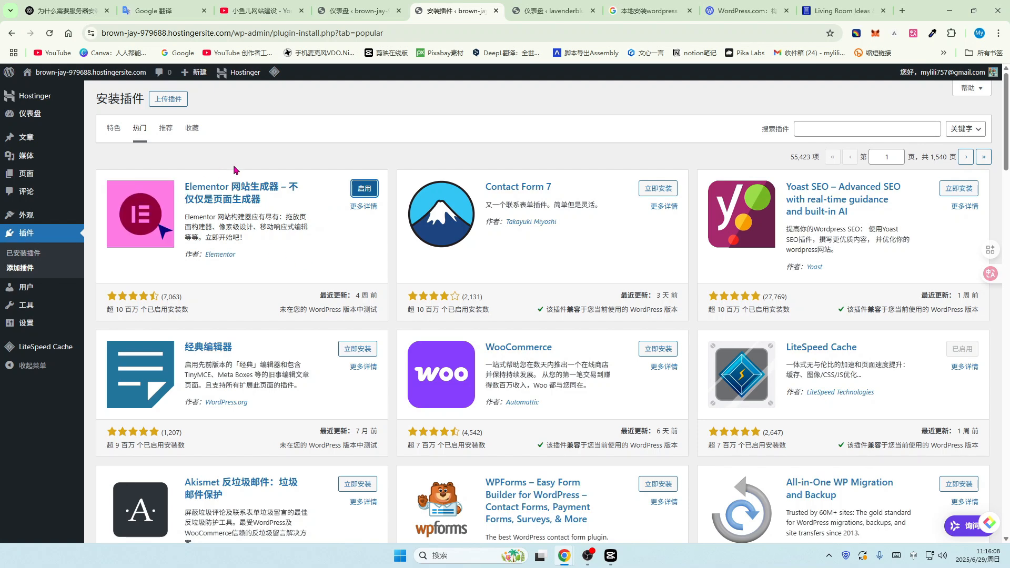
click(368, 190)
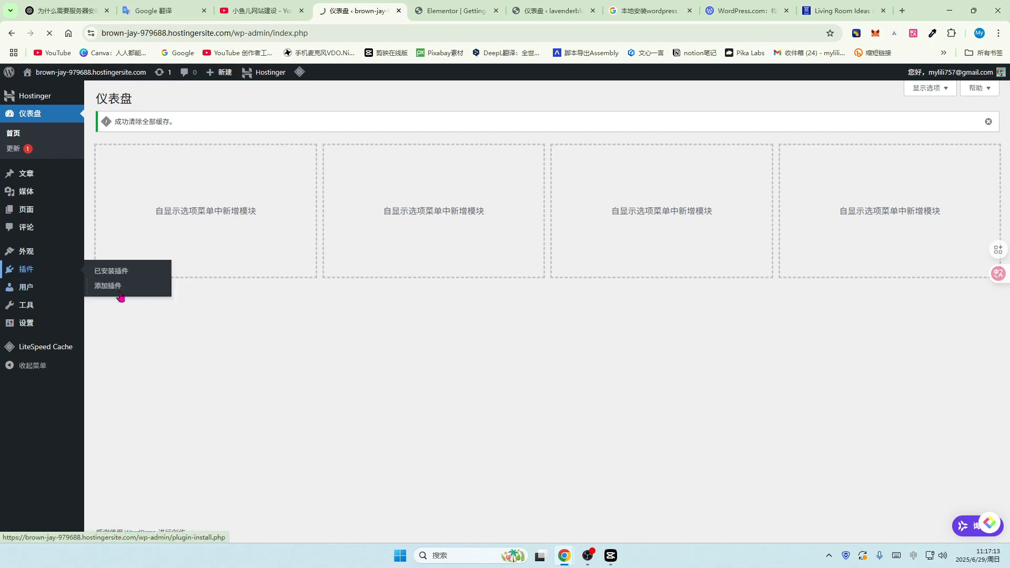
click(111, 287)
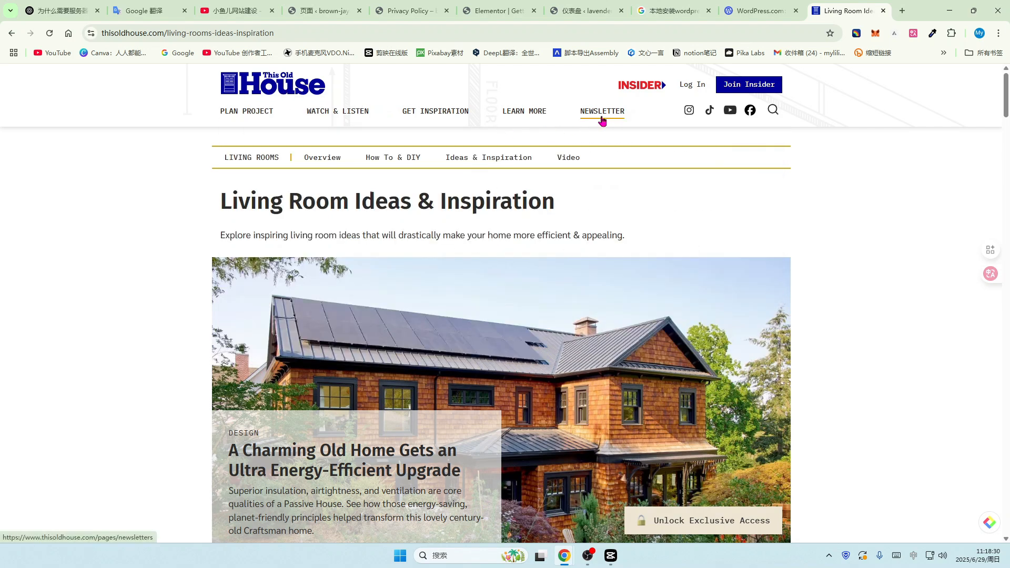
Step: Examine the header, article list and footer of This Old House's Living Room Ideas & Inspiration page as an example of page structure
scroll(551, 316, down, 2)
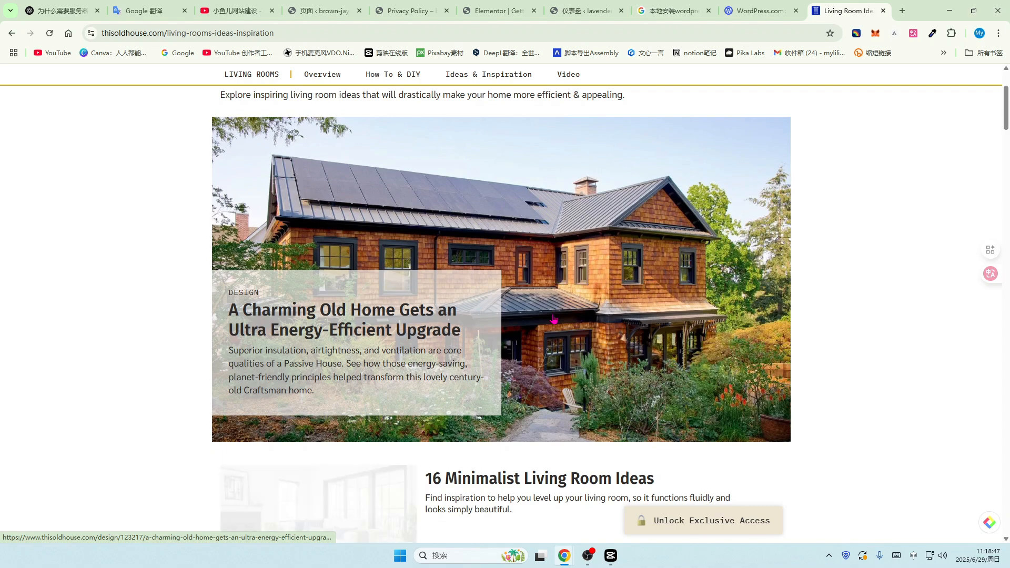
scroll(372, 283, down, 1)
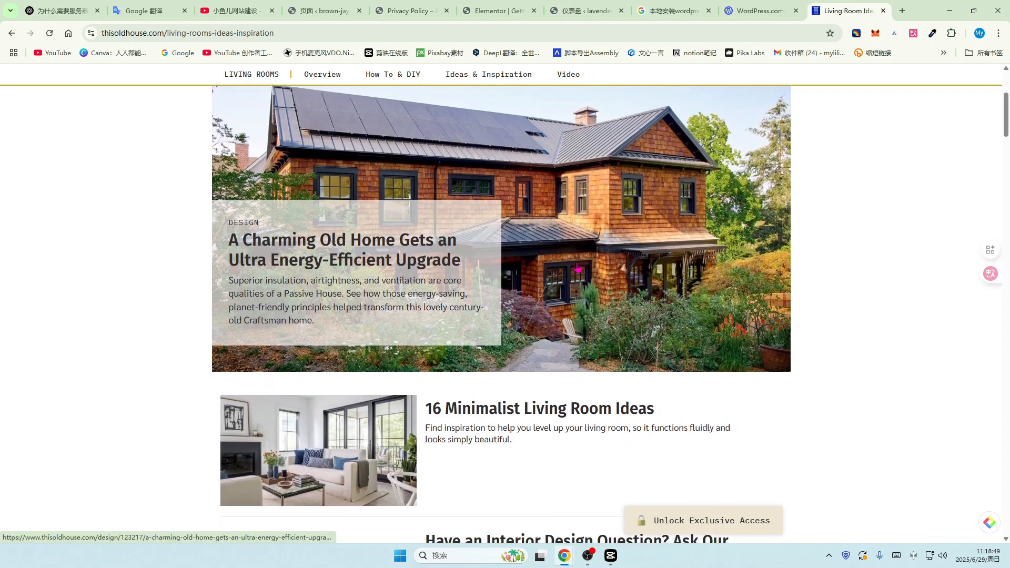
scroll(573, 267, down, 1)
scroll(567, 263, down, 8)
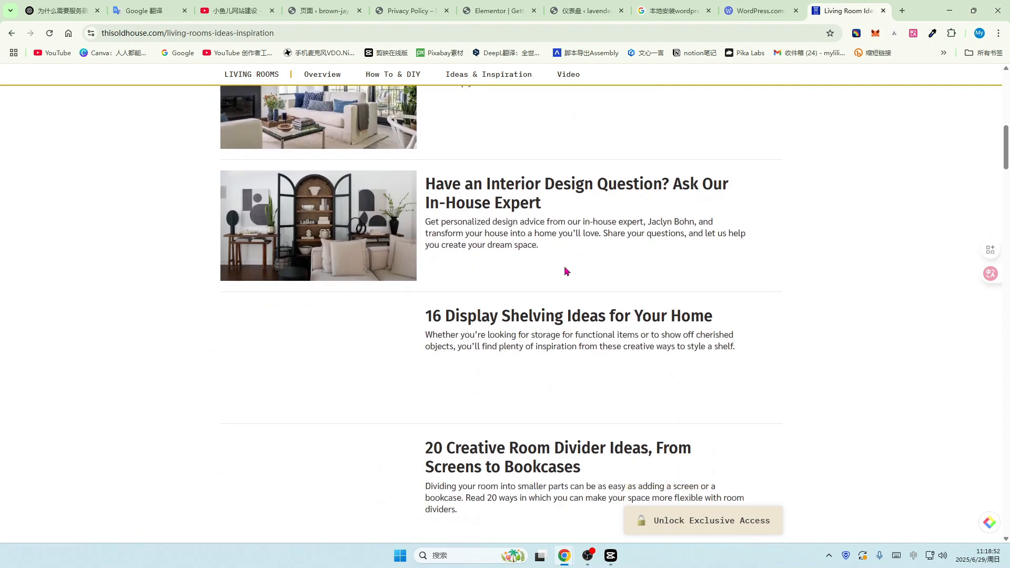
scroll(664, 321, down, 10)
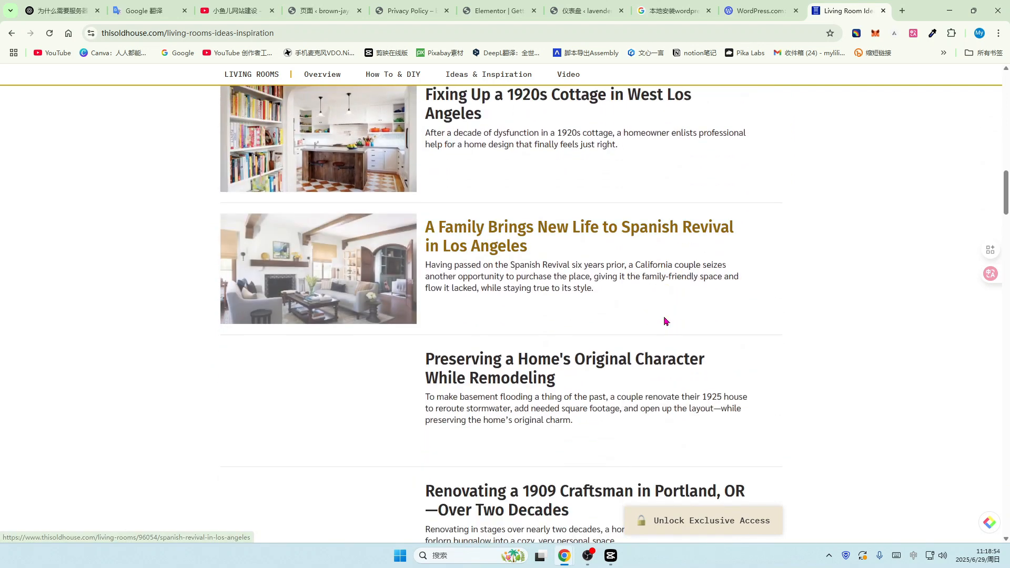
scroll(606, 316, down, 3)
scroll(608, 379, down, 3)
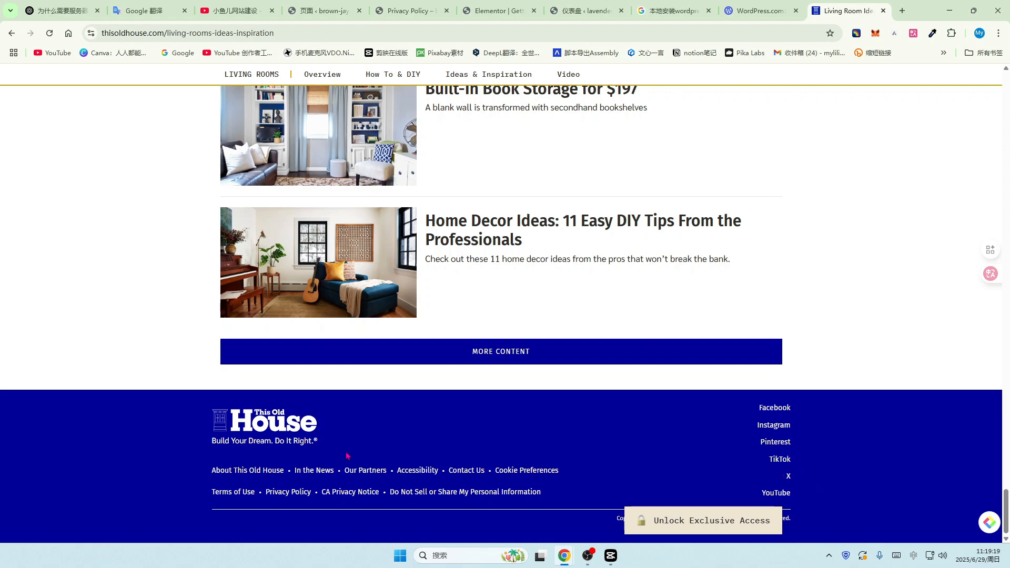
scroll(436, 280, up, 7)
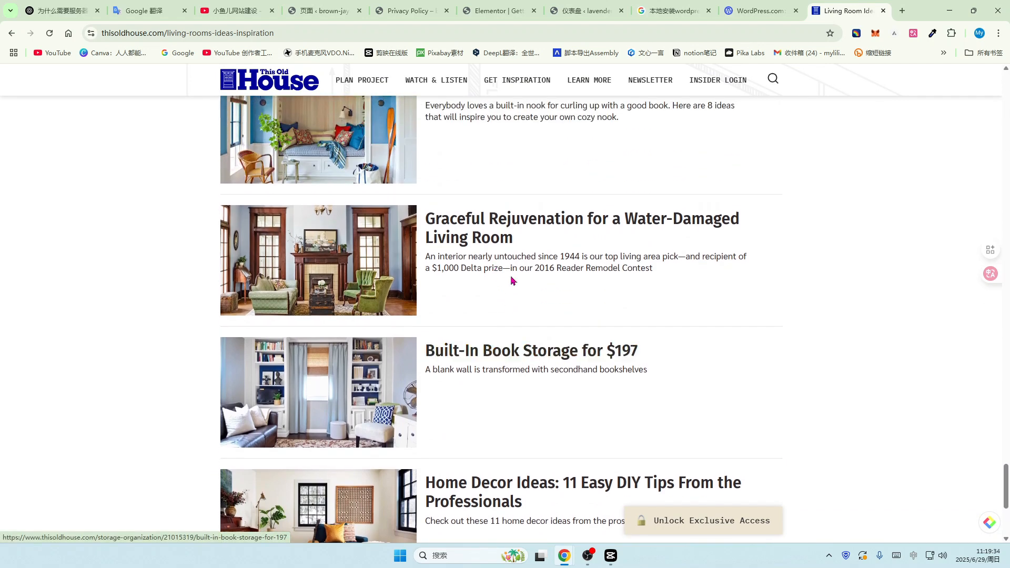
scroll(544, 297, up, 5)
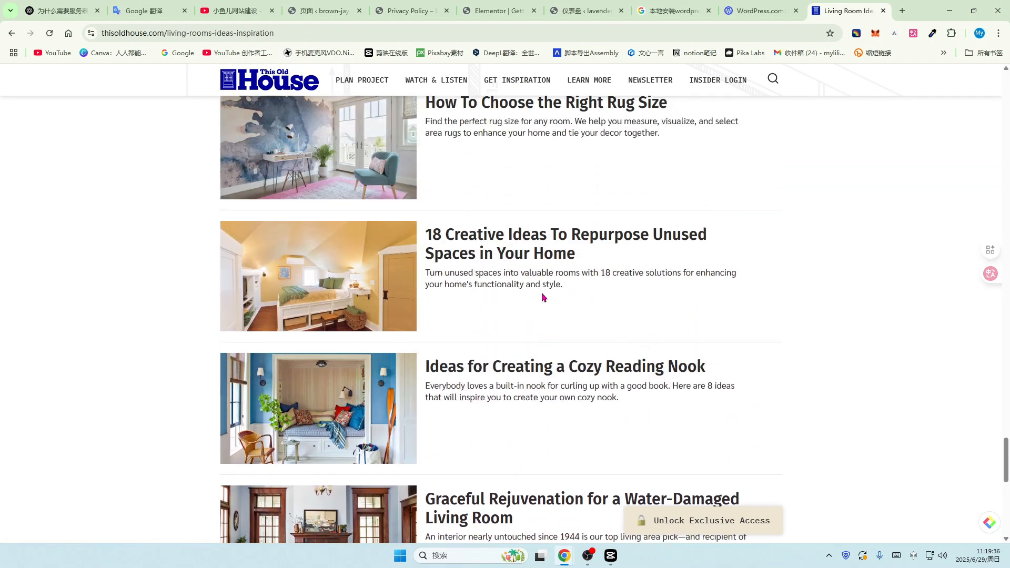
scroll(544, 298, up, 5)
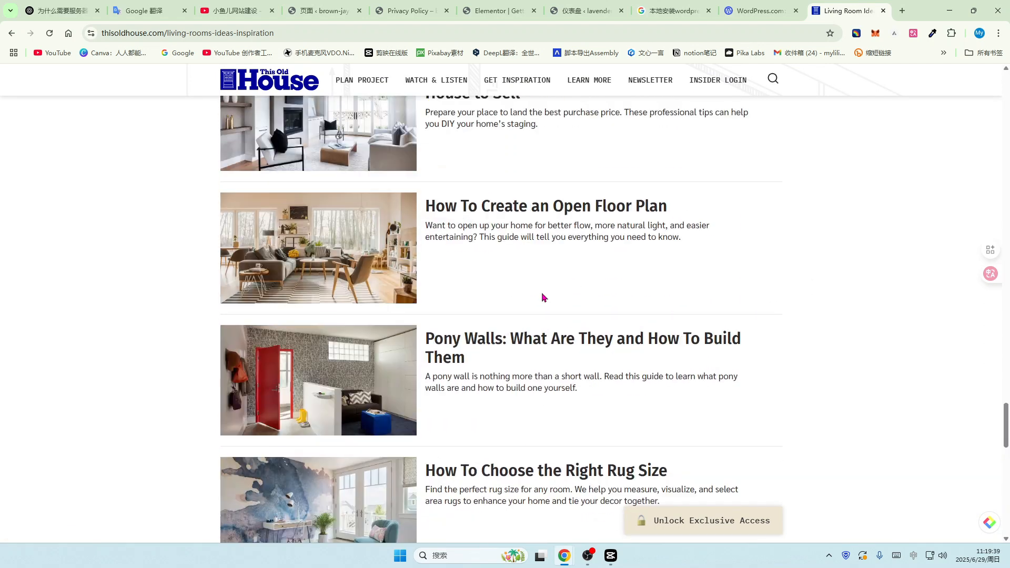
scroll(544, 297, up, 1)
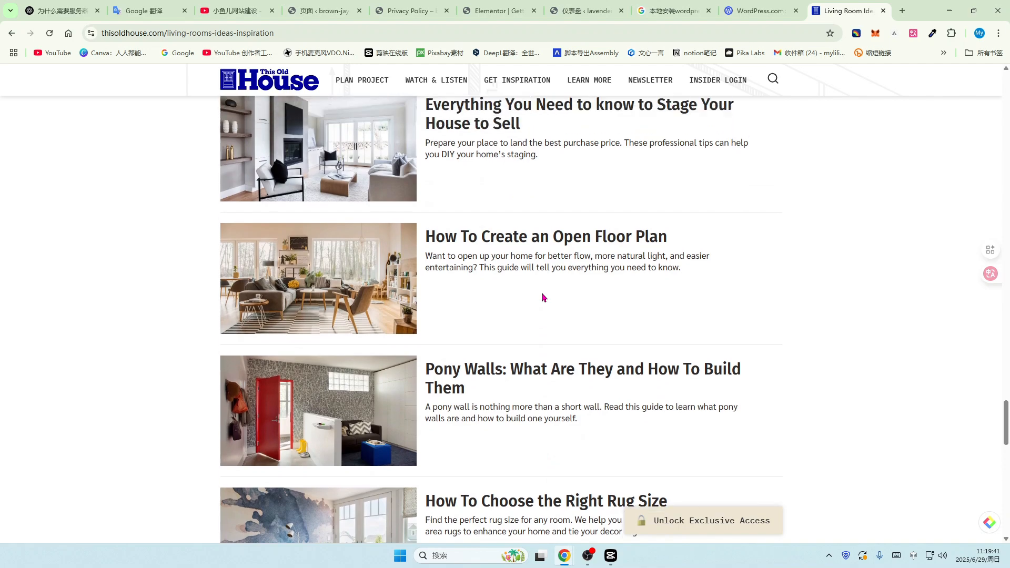
scroll(540, 295, down, 13)
scroll(540, 353, down, 4)
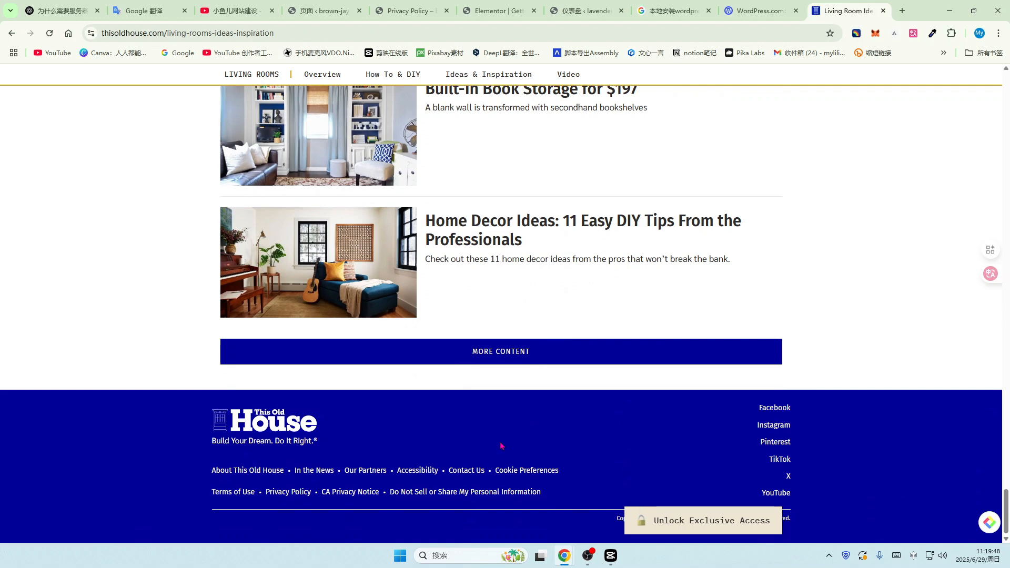
scroll(457, 290, up, 5)
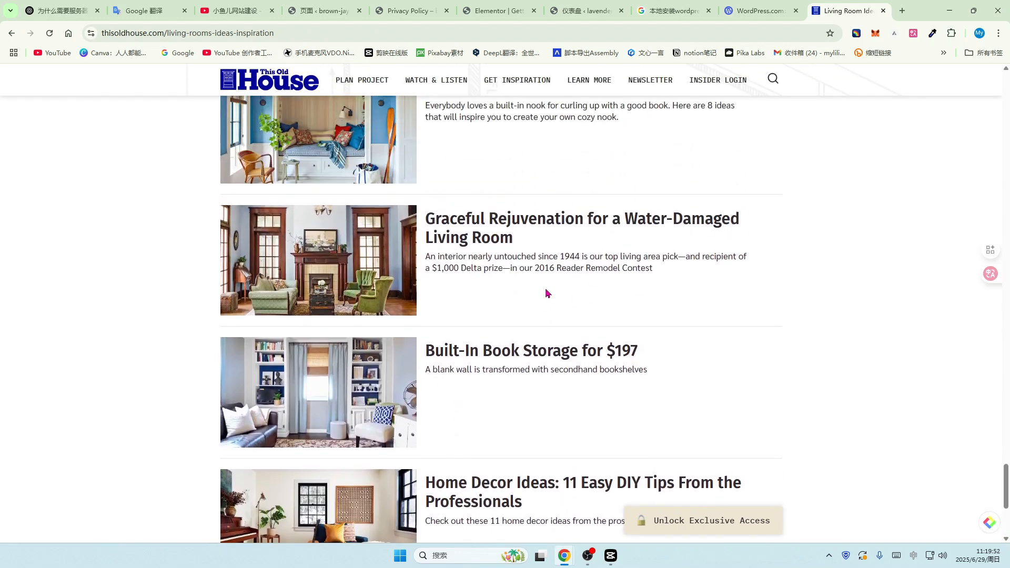
scroll(546, 293, up, 3)
scroll(545, 295, up, 1)
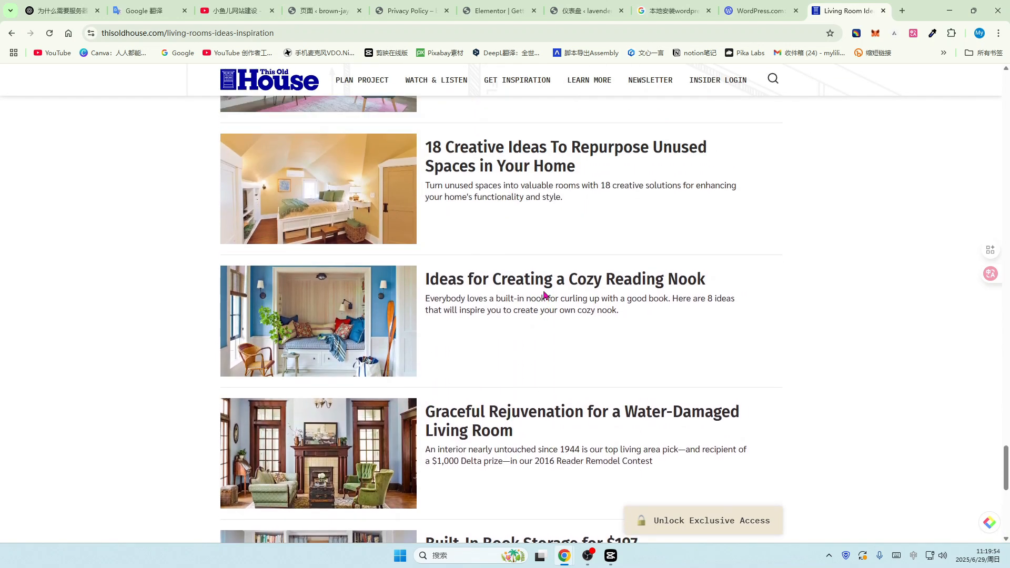
scroll(544, 296, up, 4)
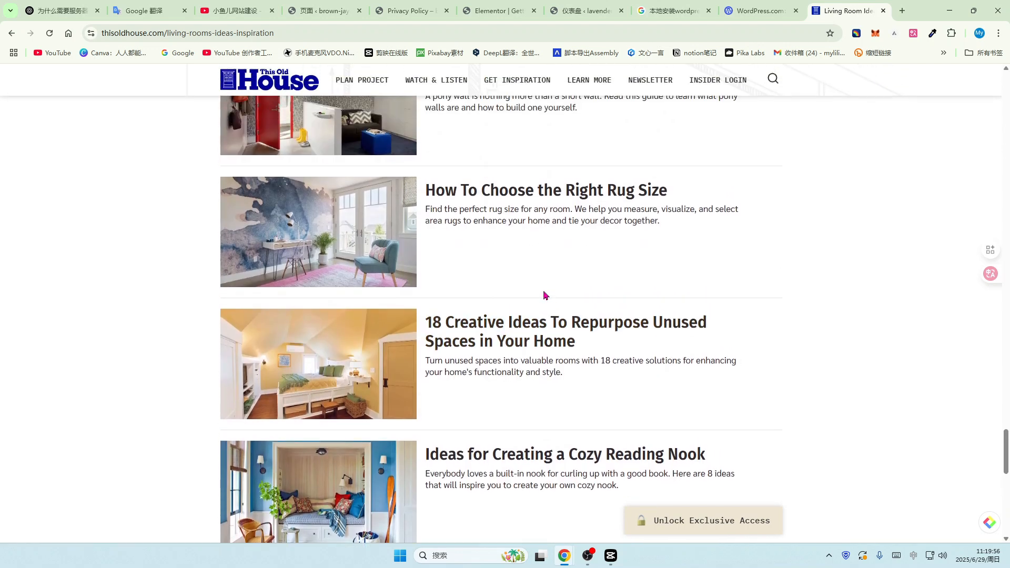
scroll(546, 295, up, 1)
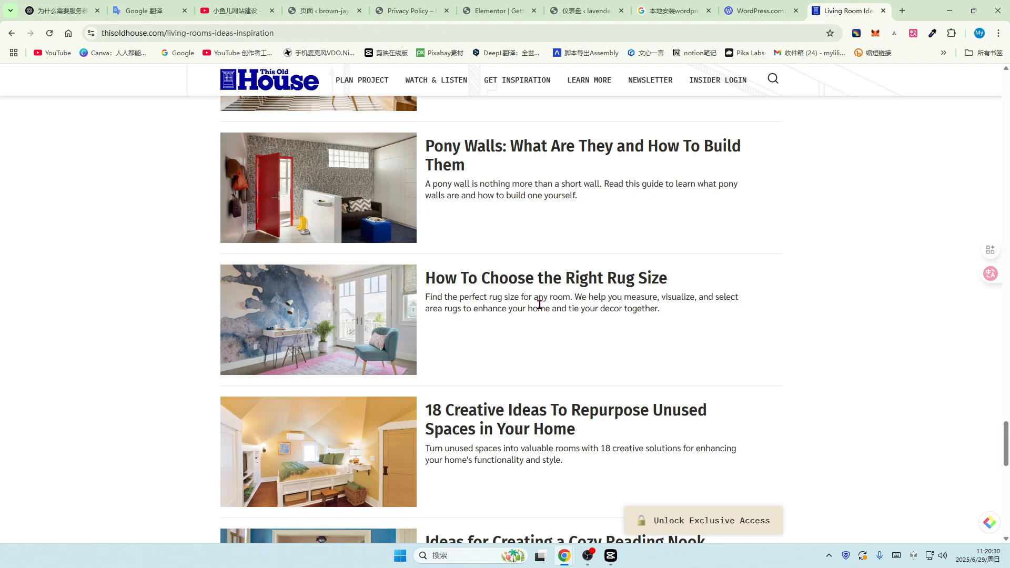
scroll(471, 250, up, 3)
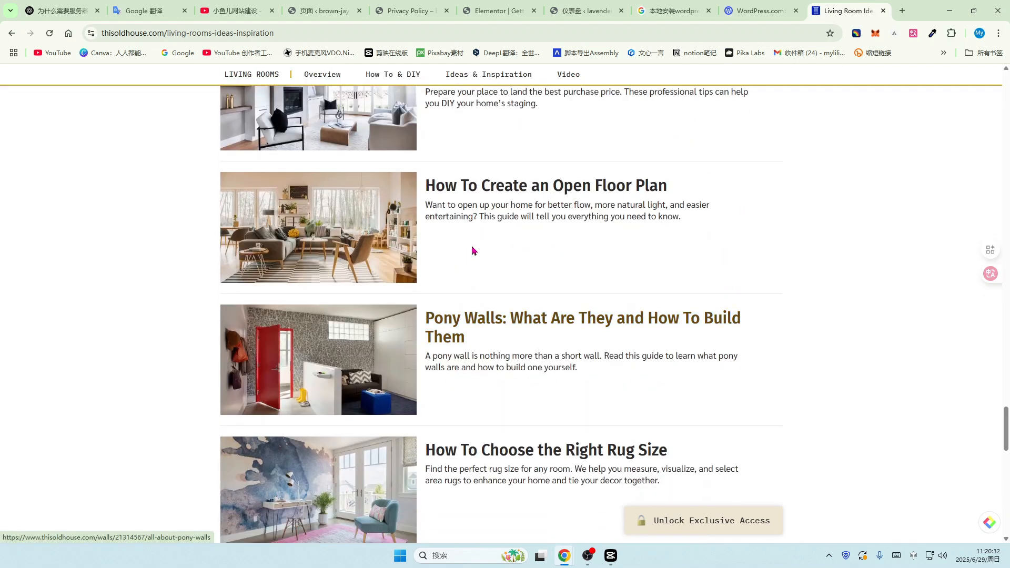
Step: View more of the Living Room Ideas article list, and open the site editor from the WordPress site's 首页 page
scroll(472, 250, down, 2)
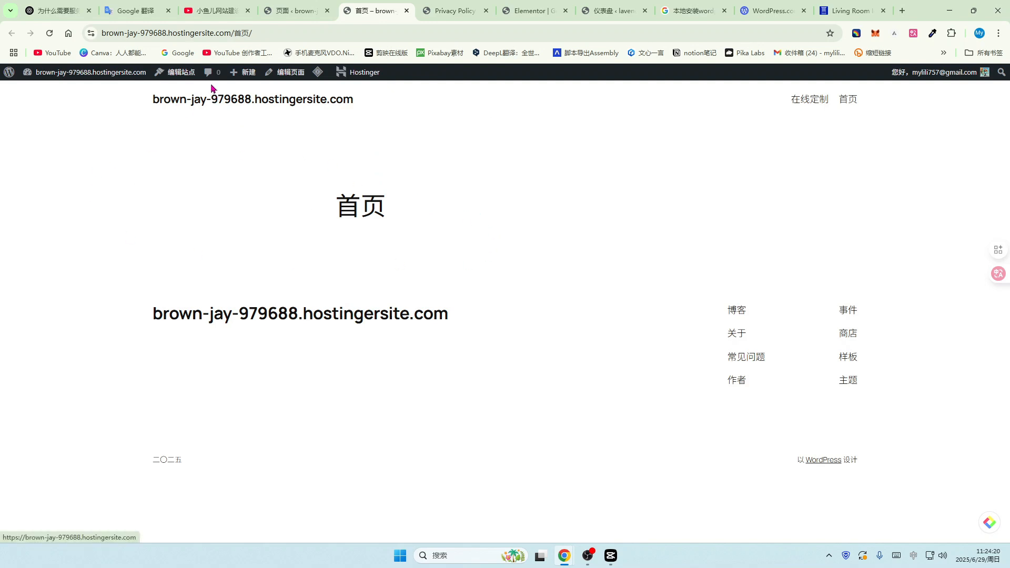
click(178, 77)
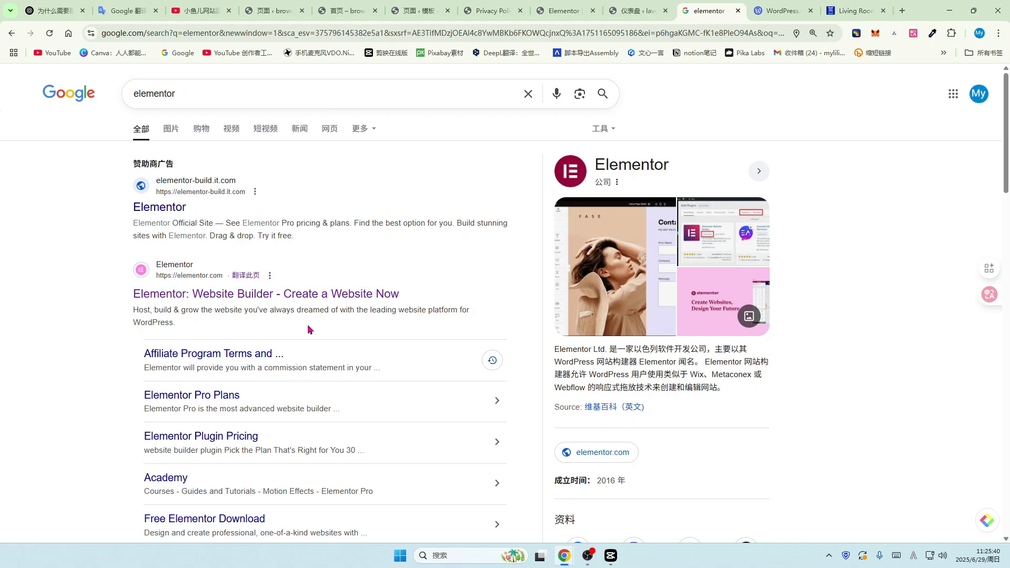
Step: Open the official Elementor website from the Google results and look through its homepage down to the website-builder demo
click(143, 293)
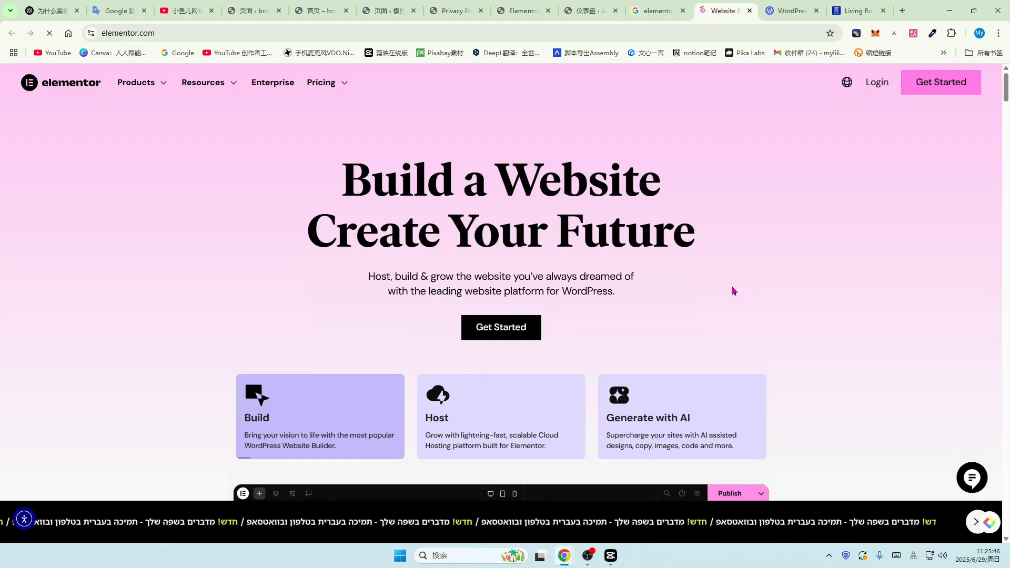
scroll(752, 279, down, 3)
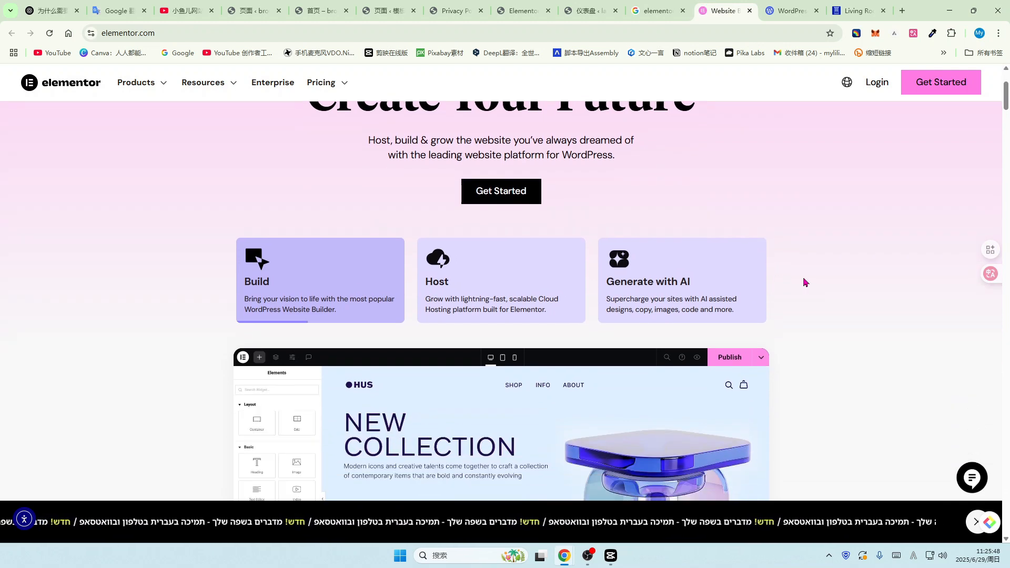
scroll(803, 282, down, 4)
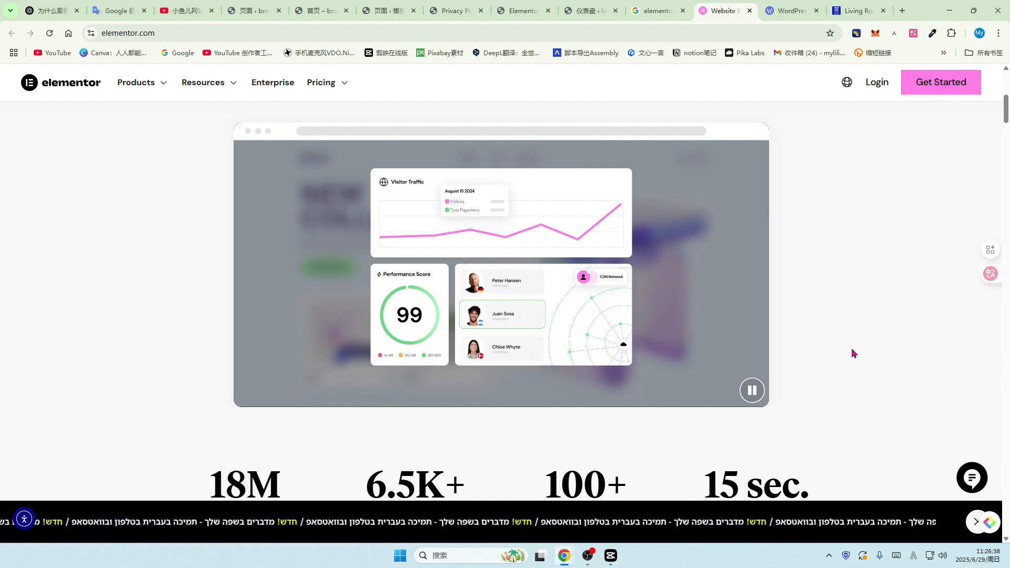
Step: Close the 首页 preview, open the dashboard's installed themes page, and view the site's front page under the 二〇二五 theme
click(347, 5)
click(346, 11)
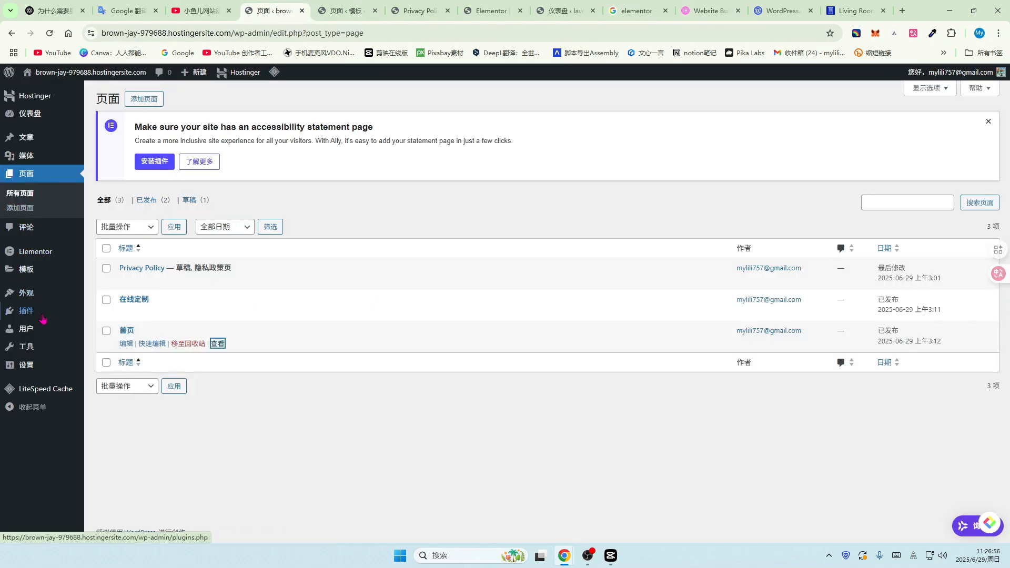
click(24, 295)
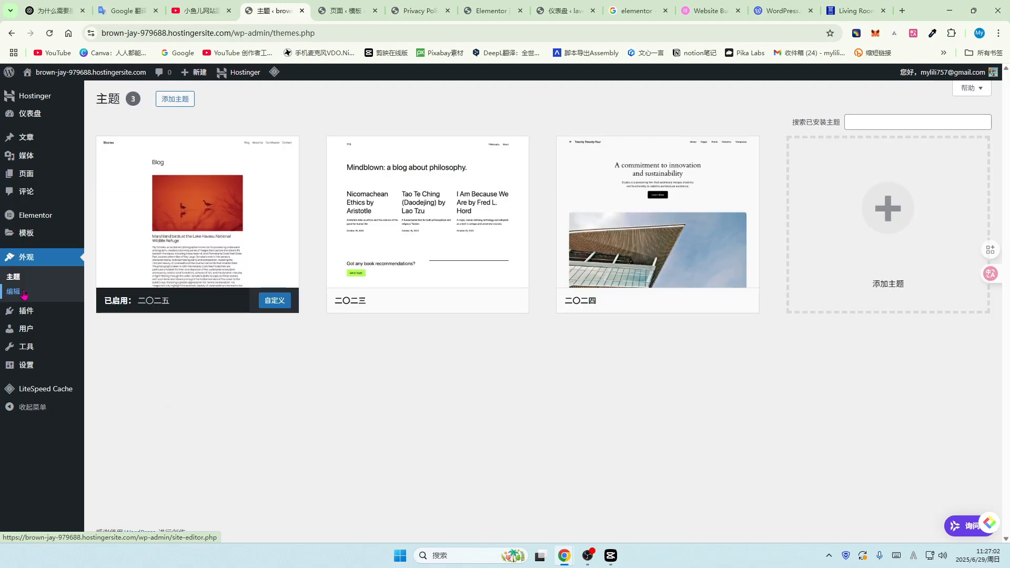
mouse_move(27, 74)
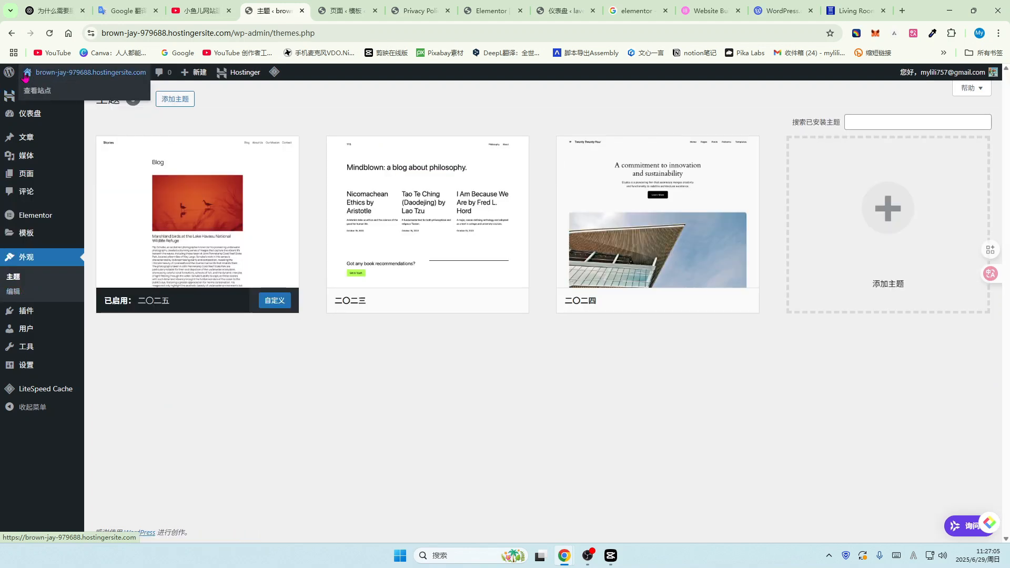
click(29, 73)
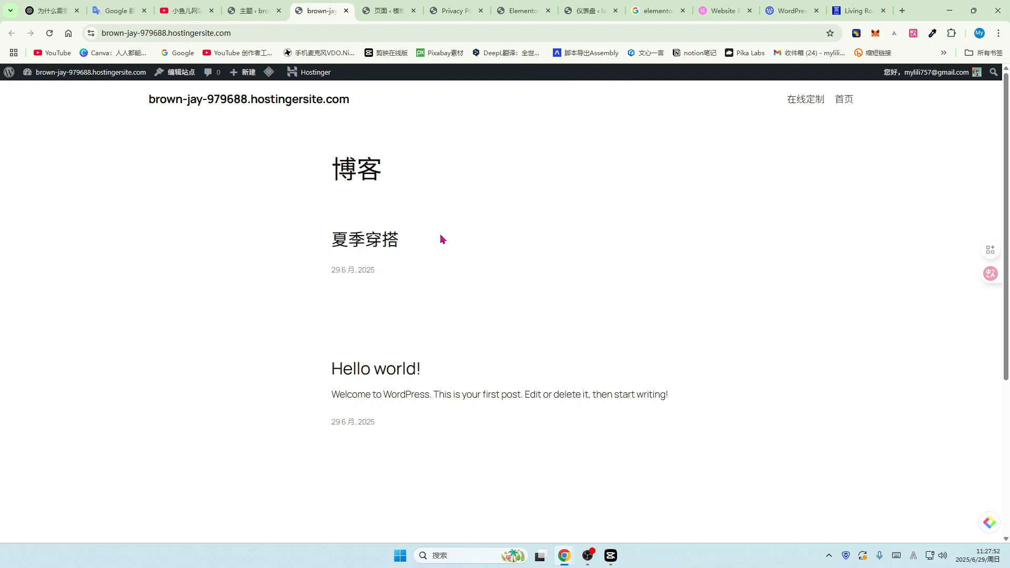
Step: Install the Astra theme from the popular (热门) themes in the dashboard, and activate it
click(251, 11)
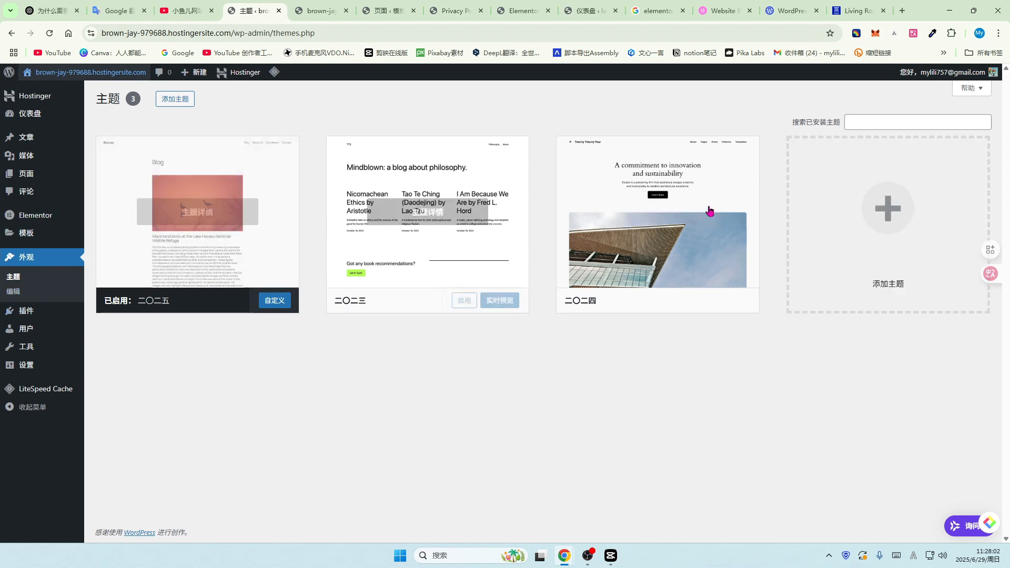
click(176, 103)
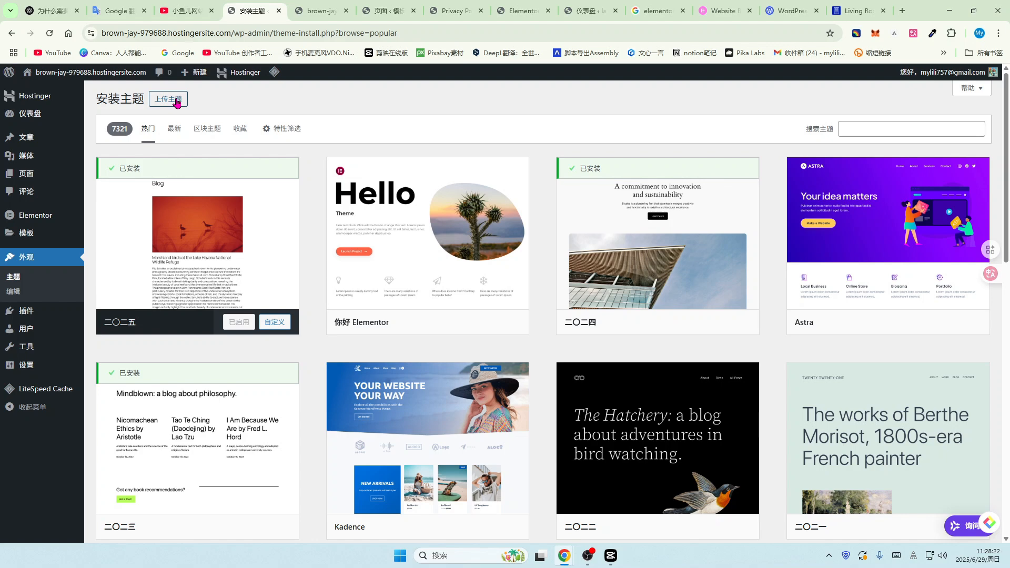
mouse_move(886, 279)
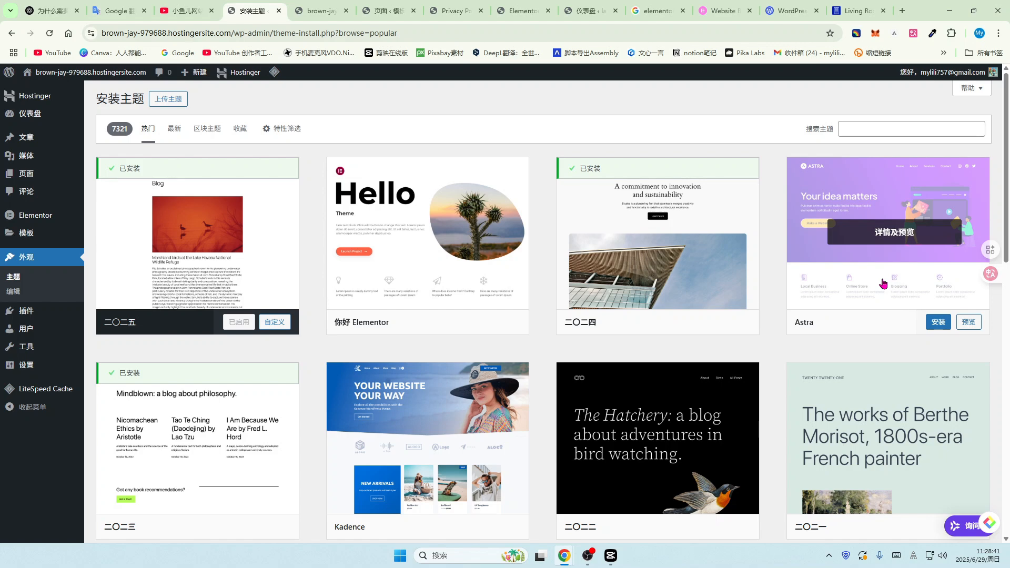
click(937, 322)
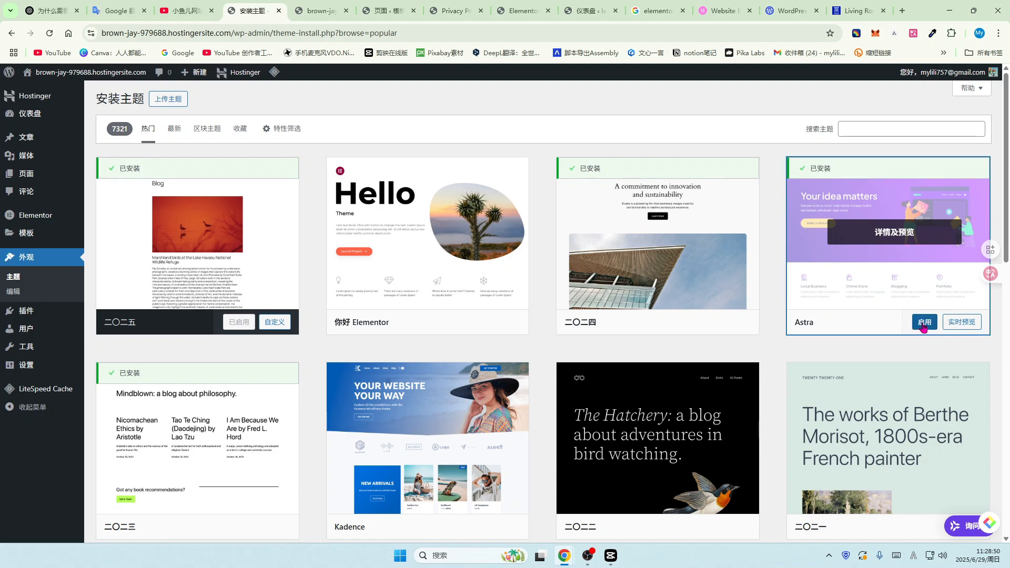
click(924, 322)
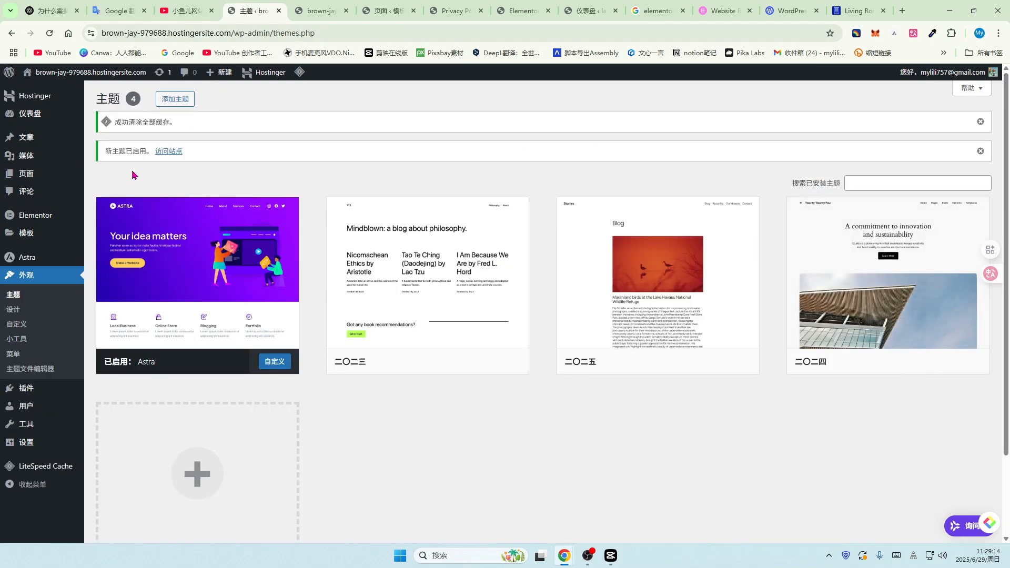
Step: View the site's front page under the Astra theme, and return to the themes page
mouse_move(30, 76)
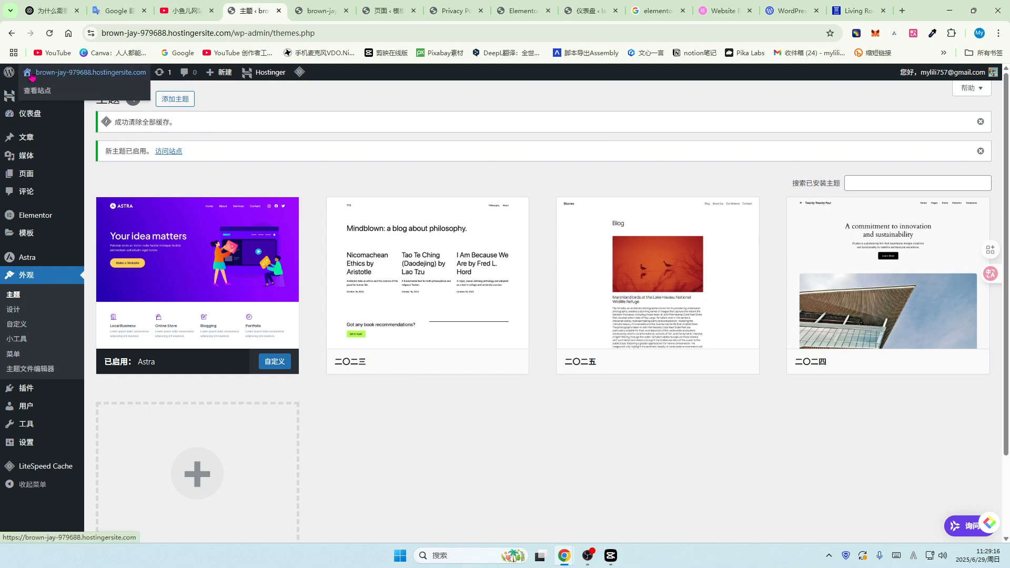
click(318, 11)
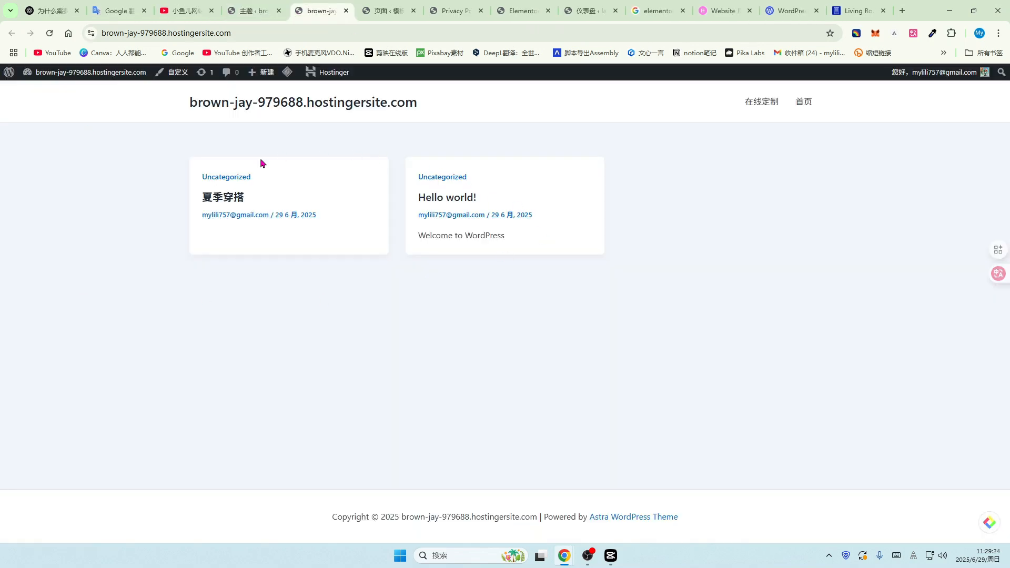
click(255, 10)
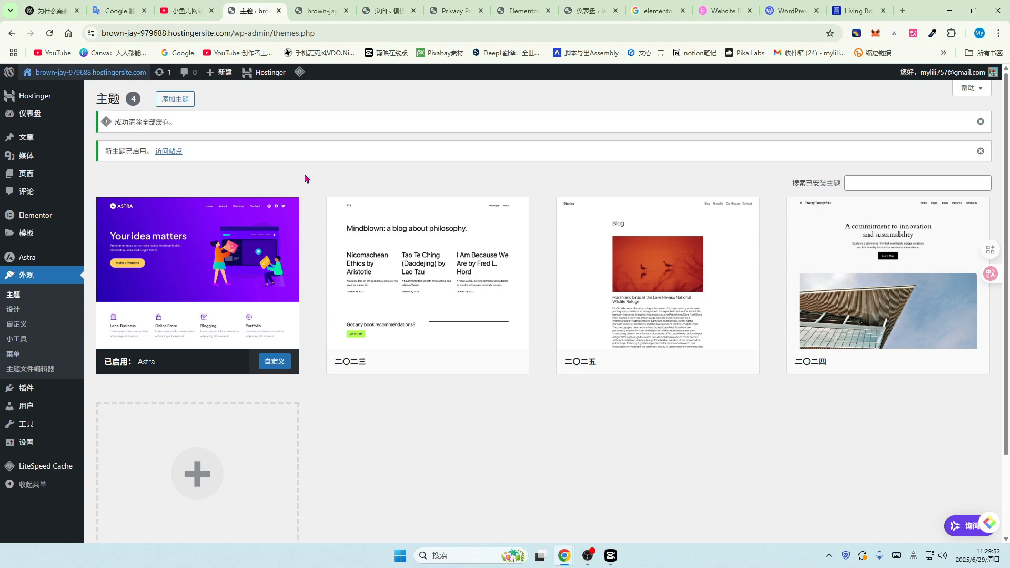
Step: Open the 首页 page for editing with Elementor, and dismiss the welcome notice
click(29, 175)
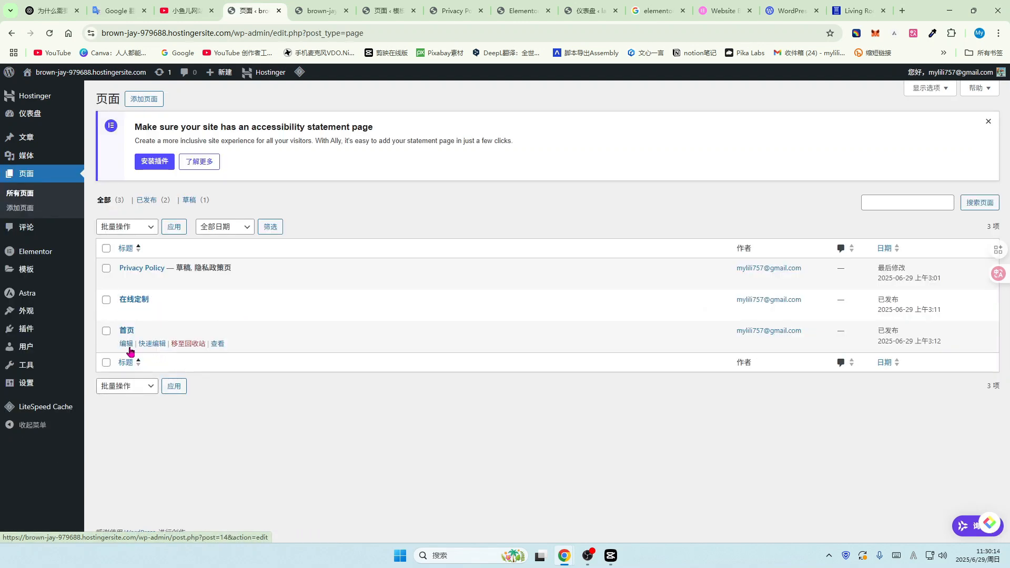
click(131, 351)
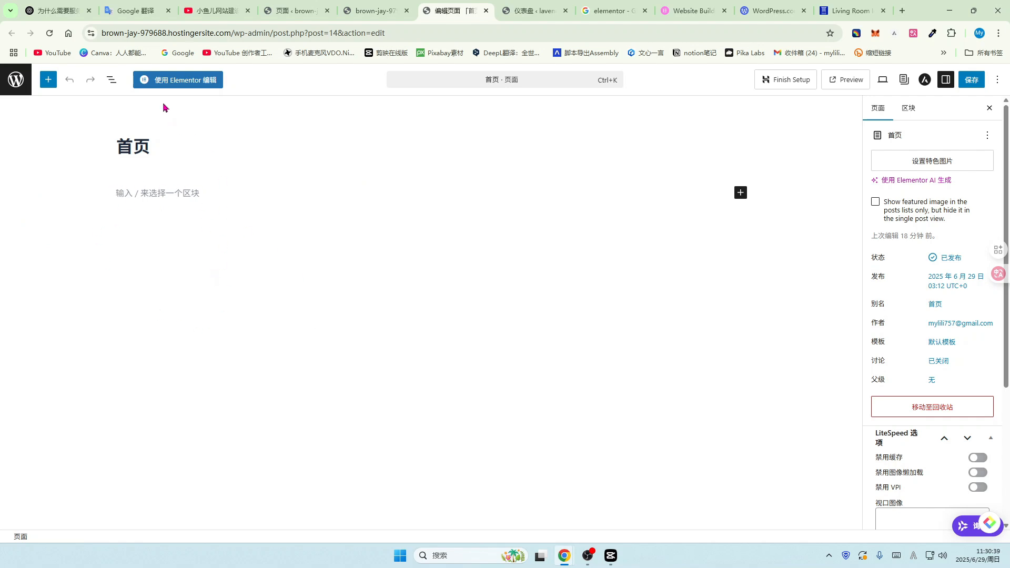
click(190, 85)
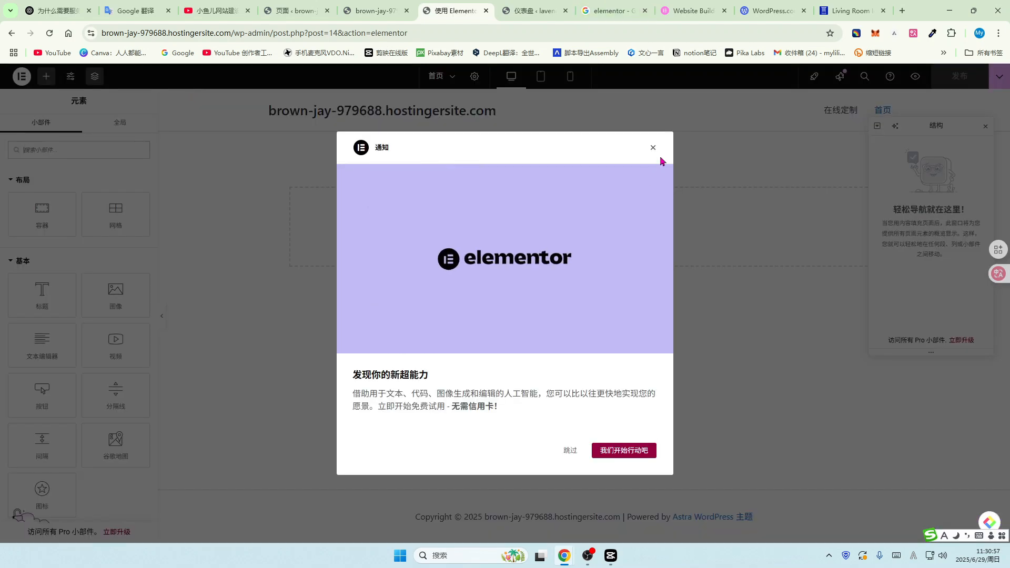
click(652, 148)
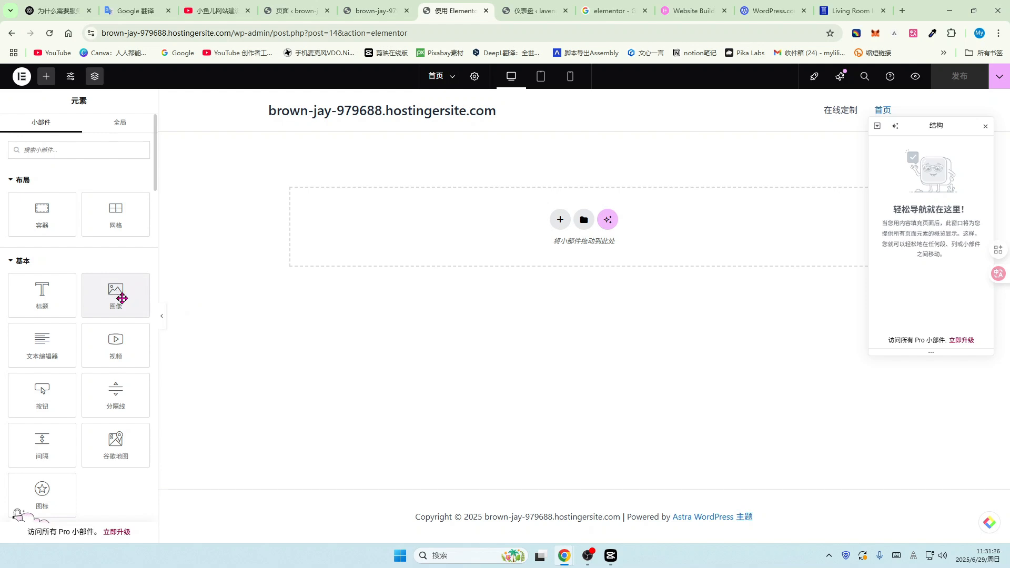
Step: Add a heading (标题) widget to the empty page canvas and set its text to 小鱼儿建站
drag(42, 291, 441, 279)
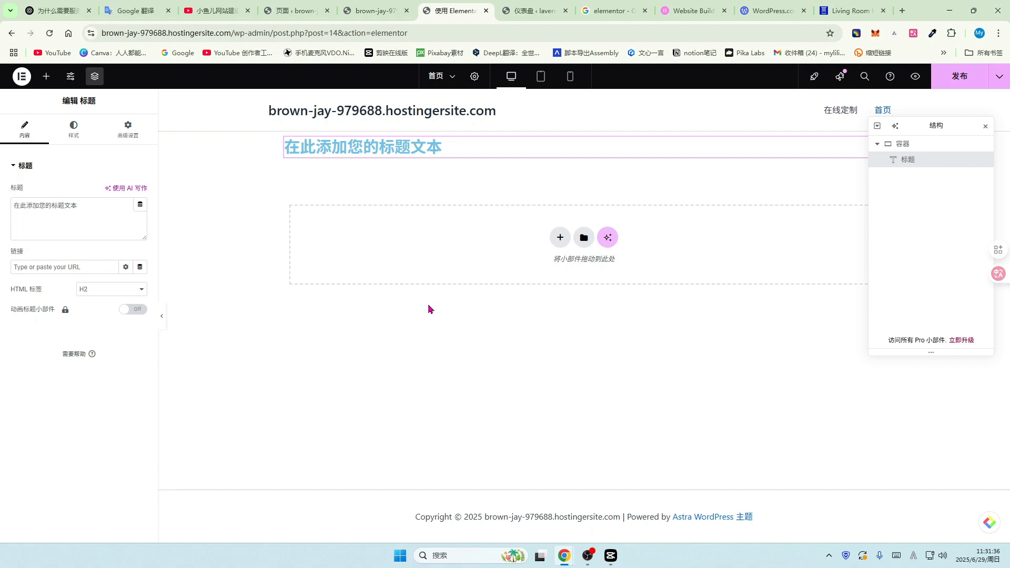
click(92, 208)
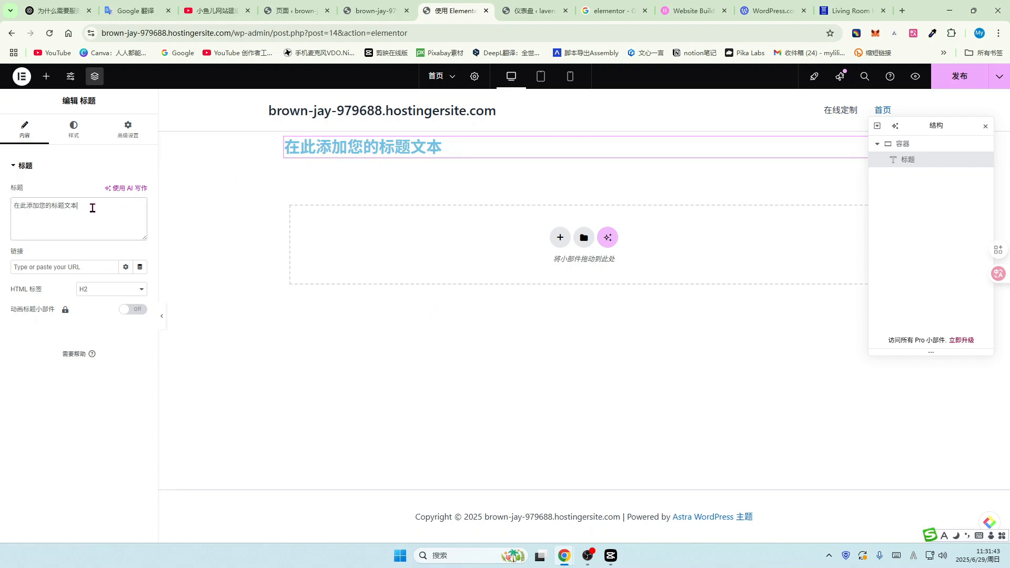
drag(107, 209, 2, 212)
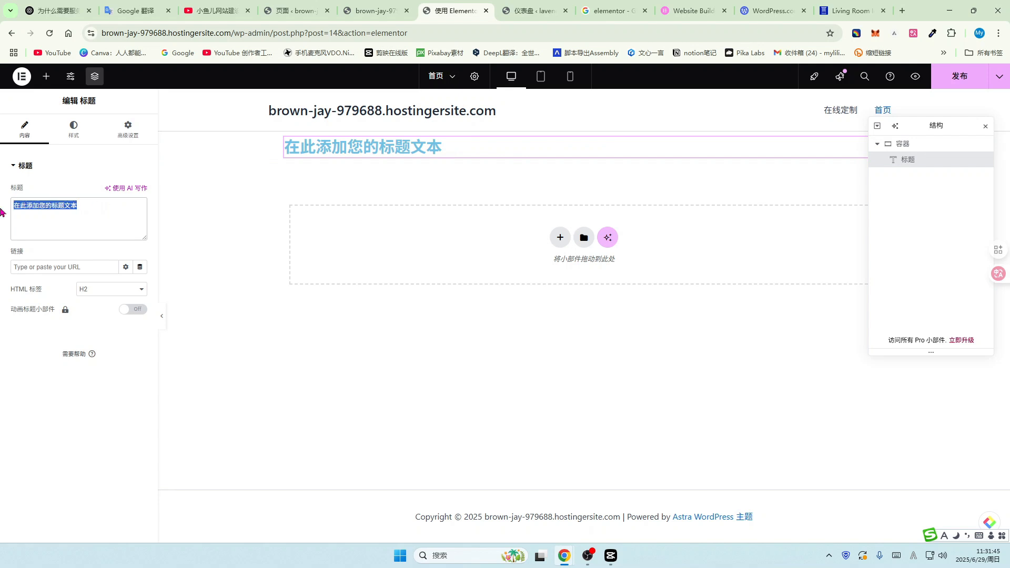
text(小鱼儿建站)
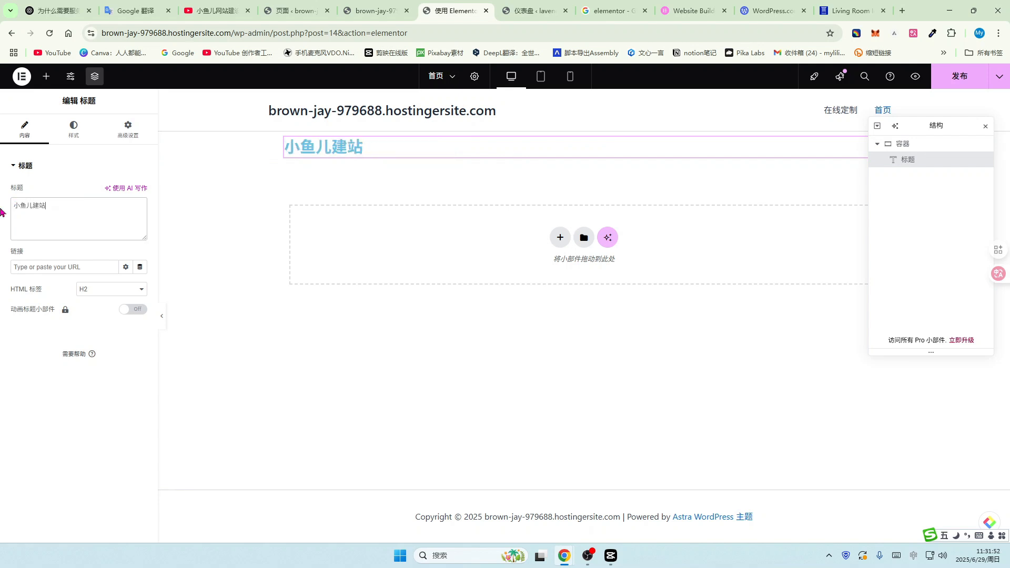
Step: Add an image (图像) widget below the heading and fill it with the sleep and yoga picture from the media library
click(47, 77)
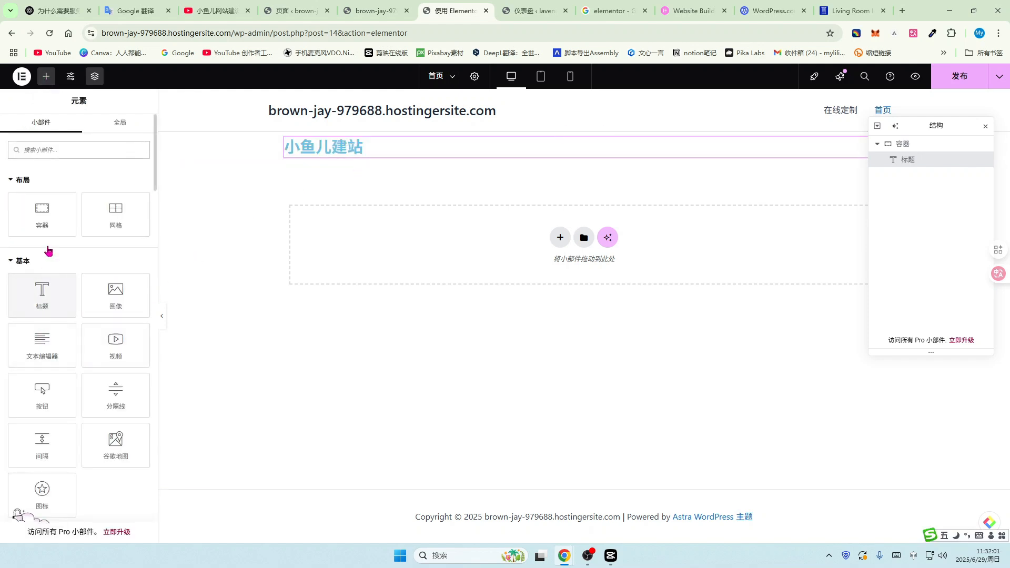
drag(116, 292, 363, 171)
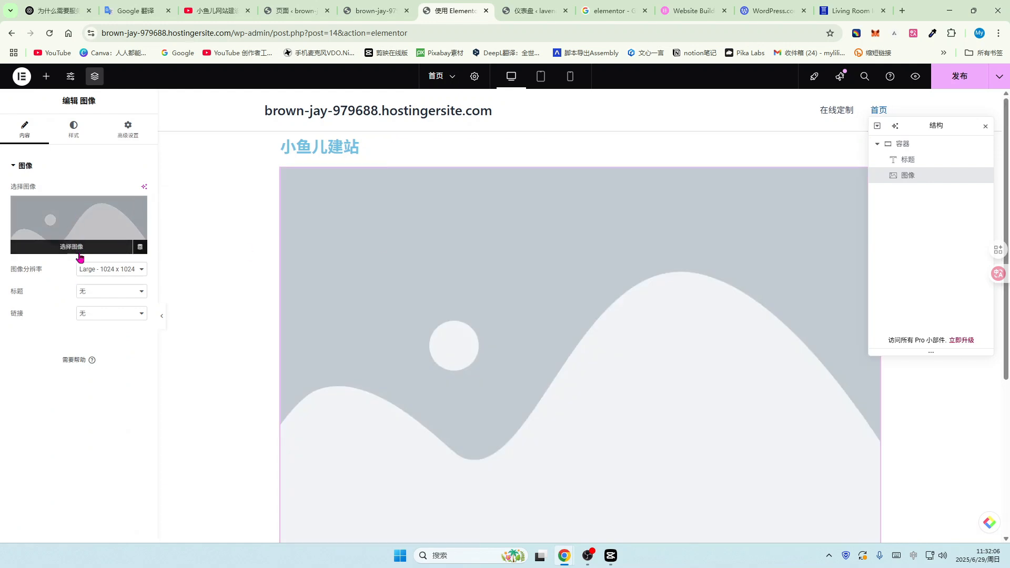
click(73, 247)
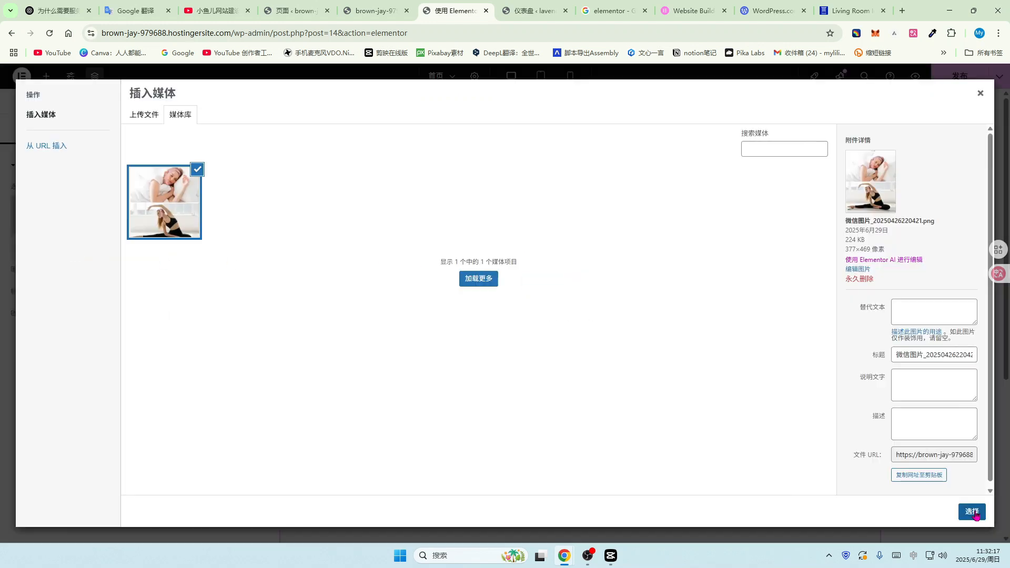
click(972, 511)
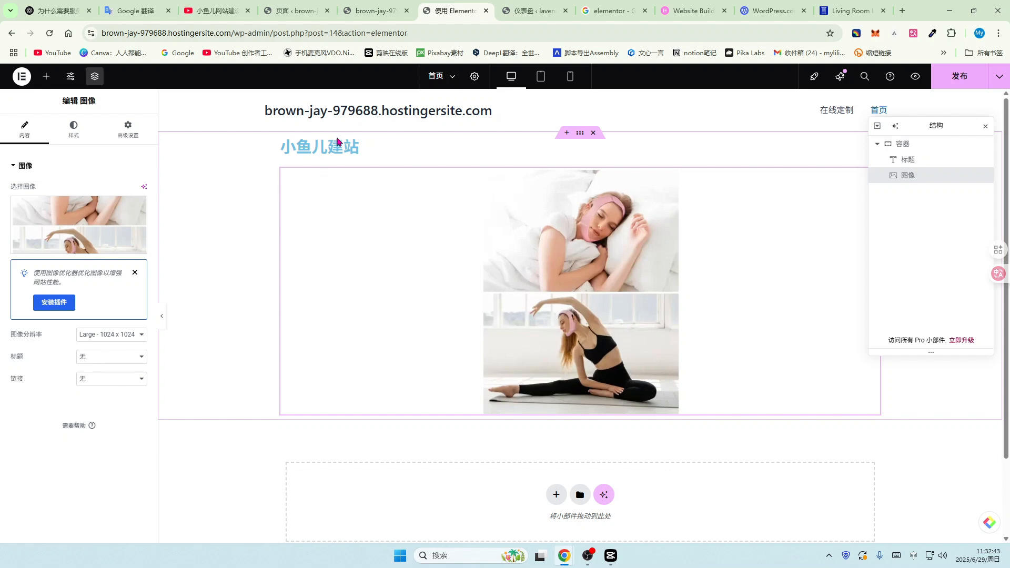
Step: Centre the 小鱼儿建站 heading through its style settings
click(412, 146)
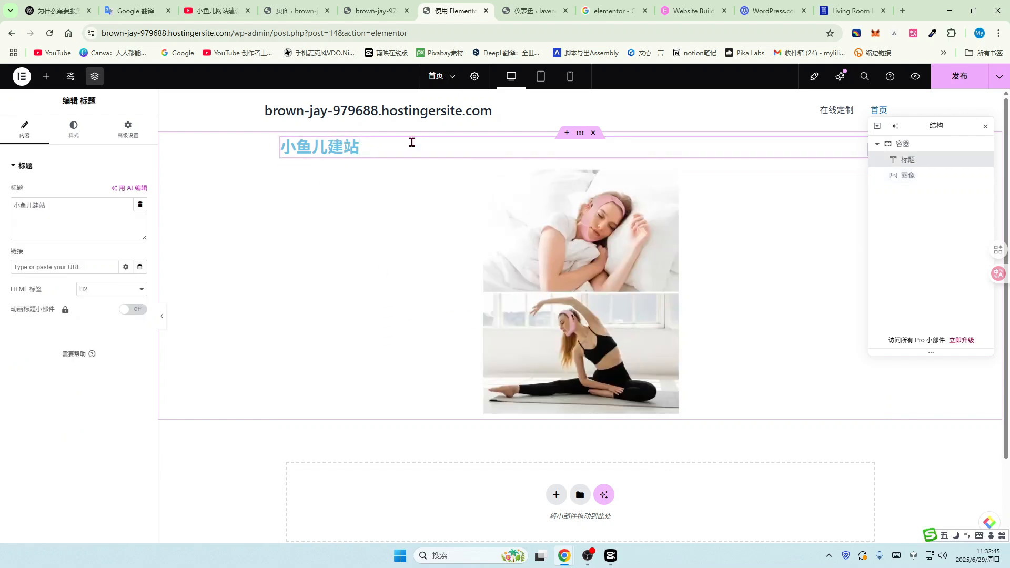
click(74, 129)
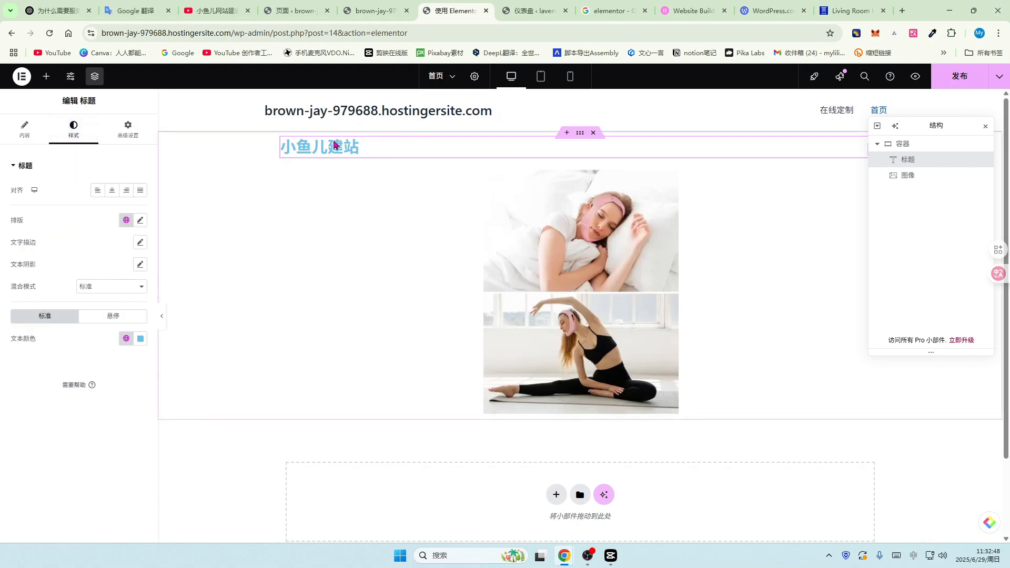
click(113, 191)
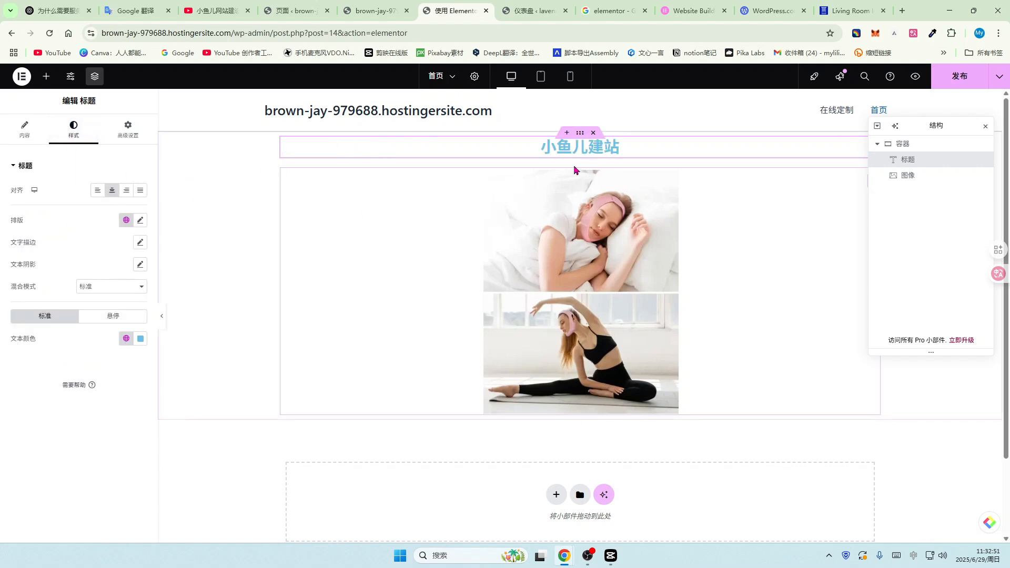
Step: Set the heading's font weight to 800 (Extra Bold) in its typography settings
click(141, 221)
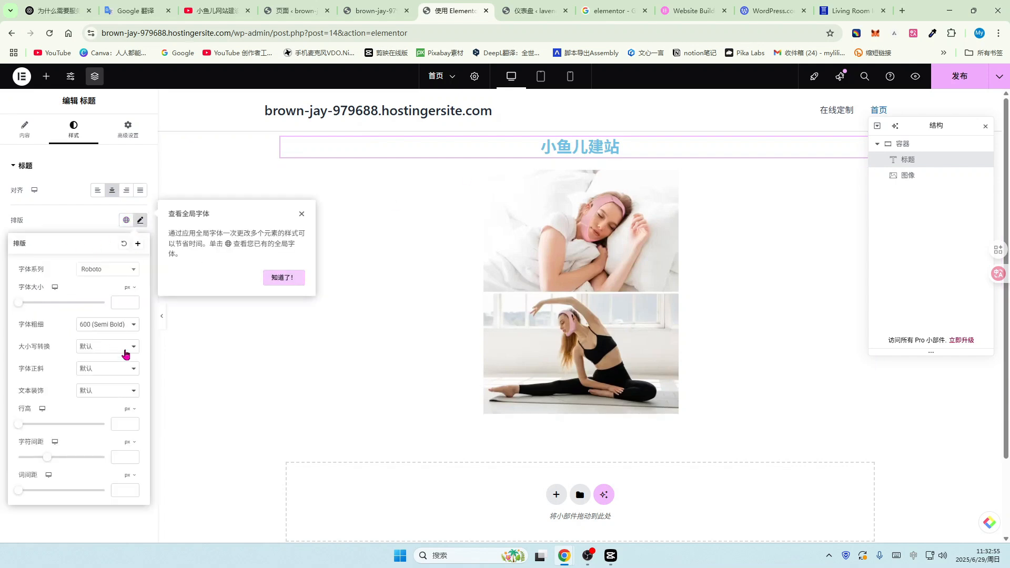
click(134, 326)
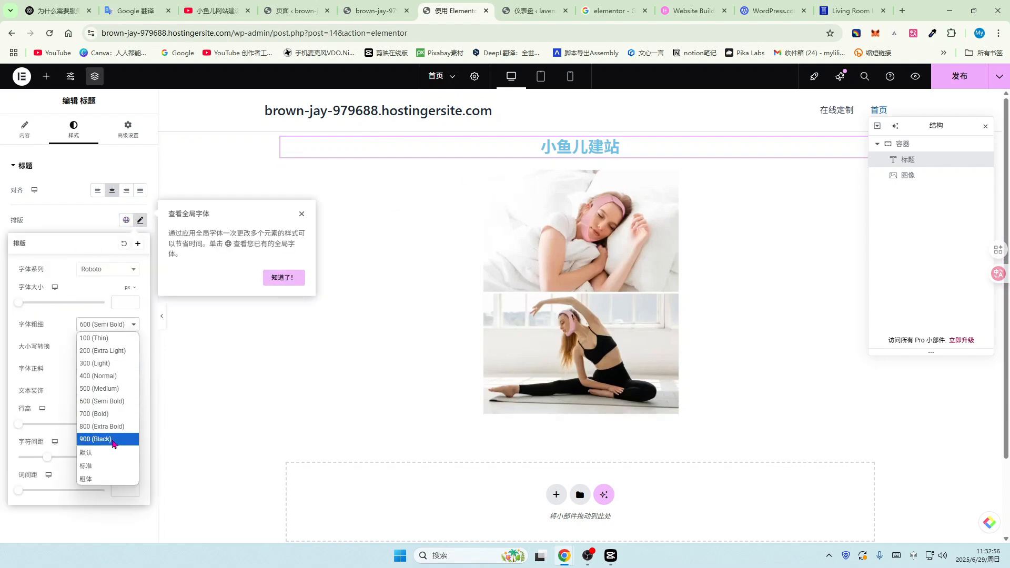
click(86, 427)
click(108, 325)
click(89, 439)
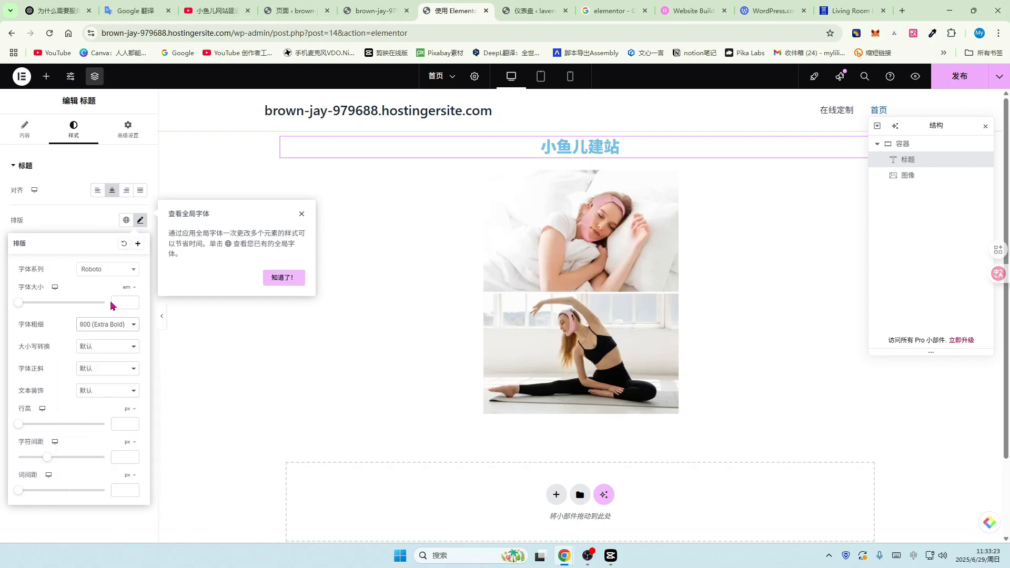
Step: Try heading font sizes of 40, 30 and 20 em, and settle on 12 em
click(121, 301)
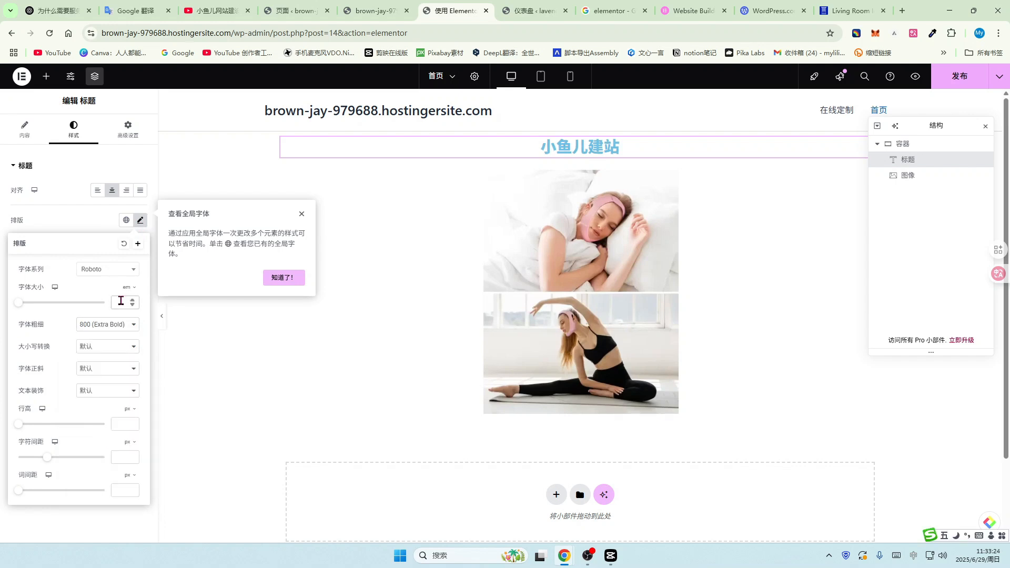
text(40)
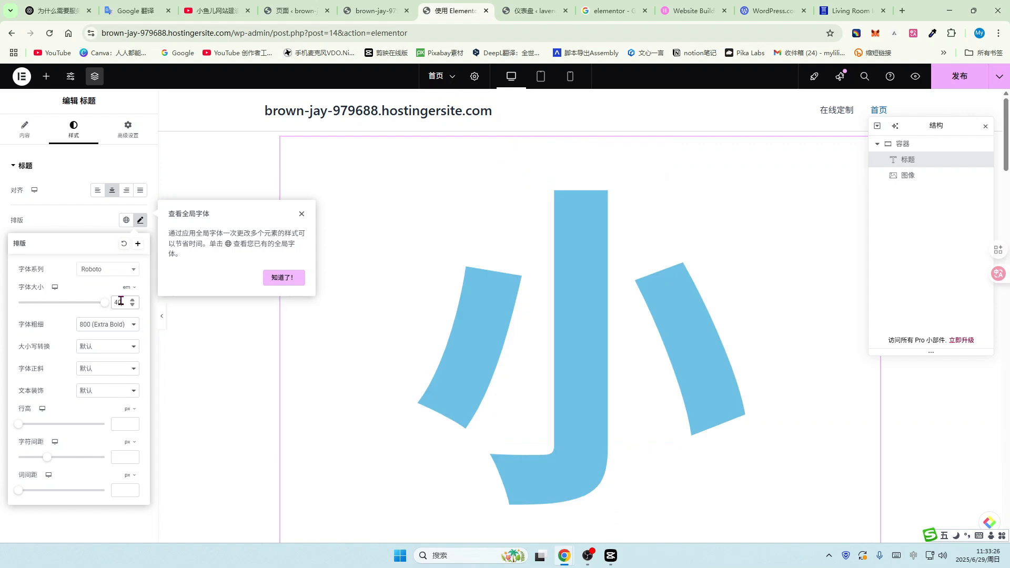
key(BackSpace)
key(BackSpace)
text(30)
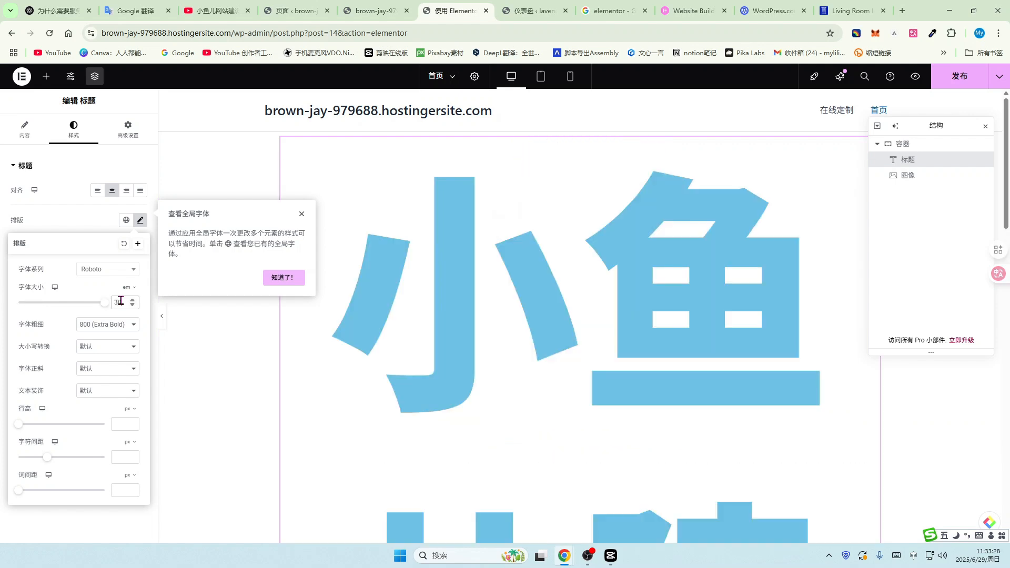
key(BackSpace)
key(BackSpace)
text(20)
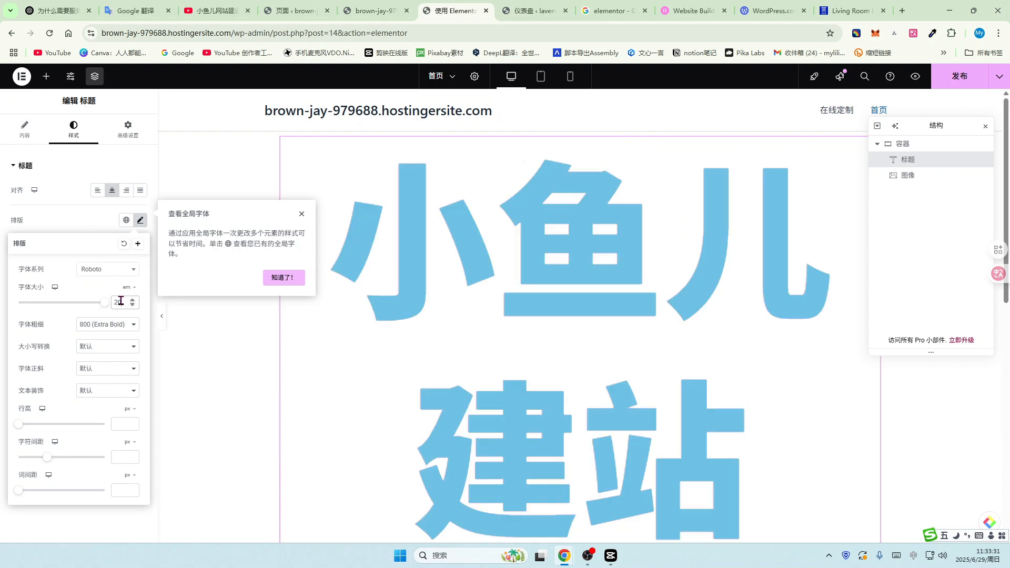
key(BackSpace)
key(BackSpace)
text(15)
key(BackSpace)
text(2)
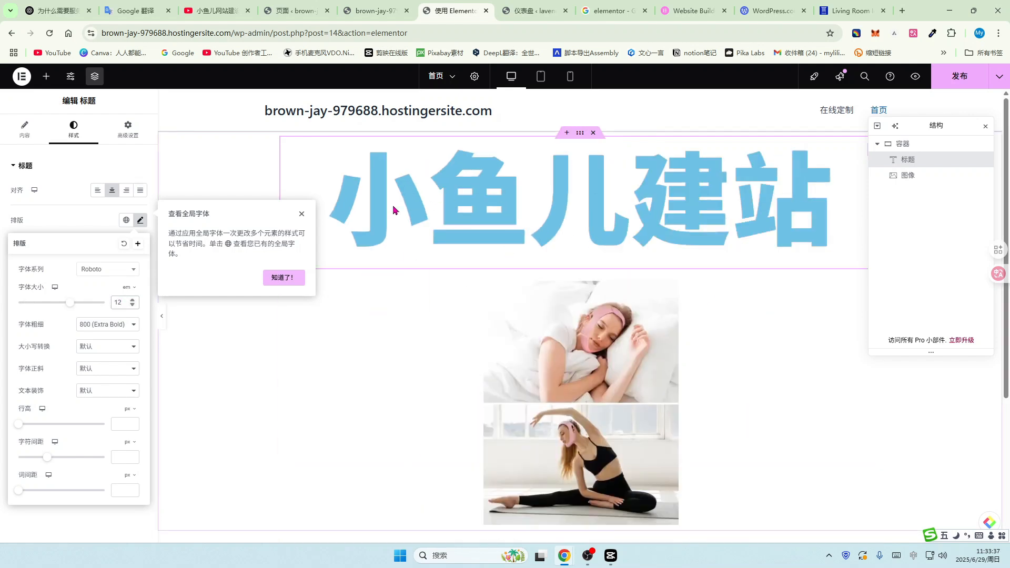
click(504, 216)
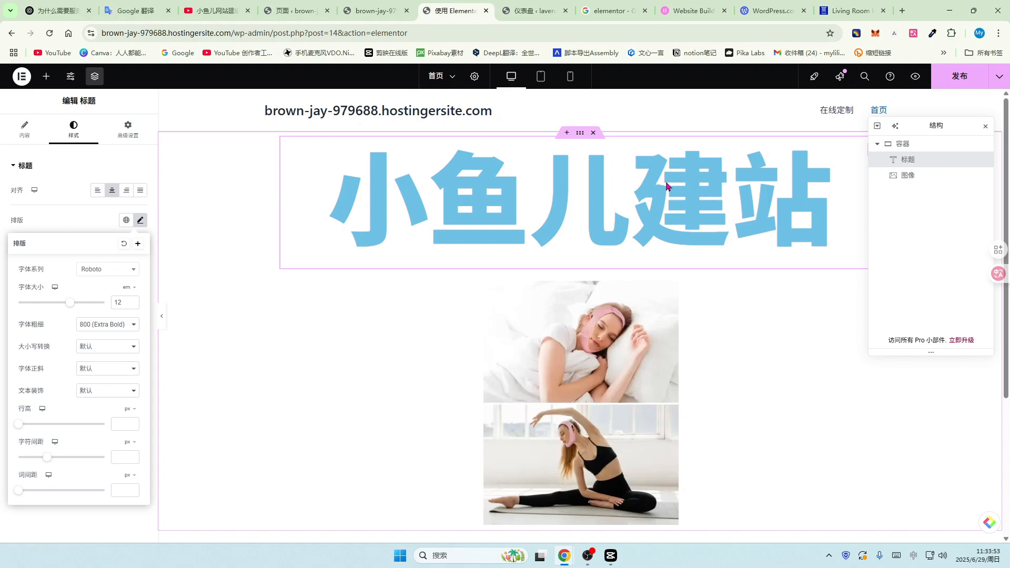
Step: Show the widget library and look through its layout (布局) and basic (基本) widgets and the empty section area of the page
click(46, 77)
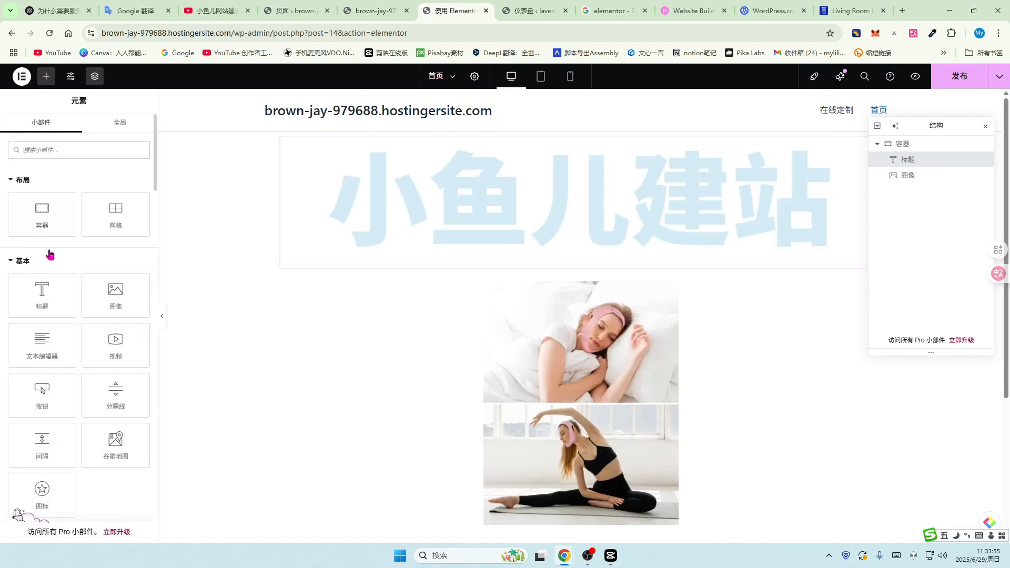
scroll(46, 282, down, 1)
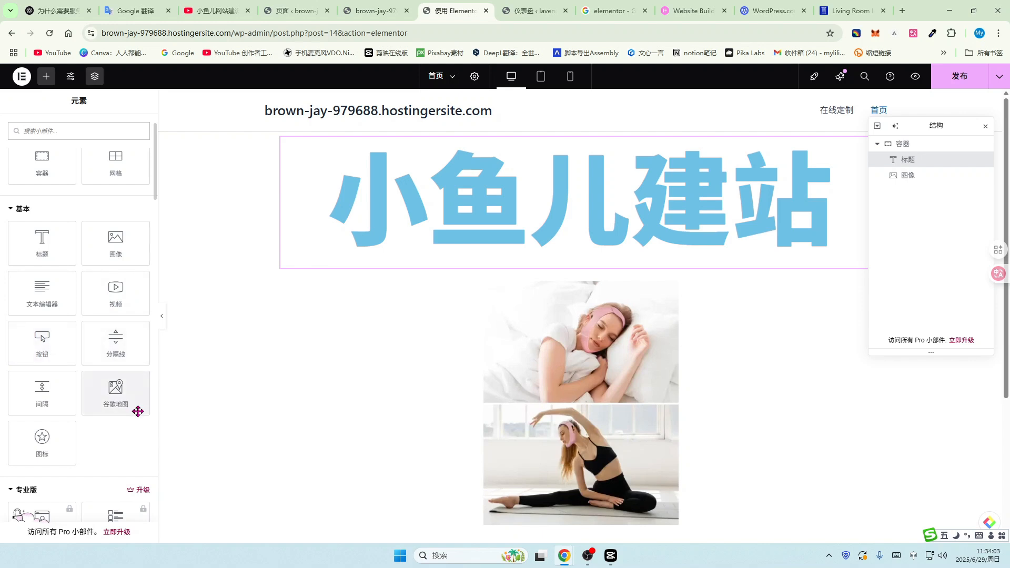
scroll(138, 412, down, 1)
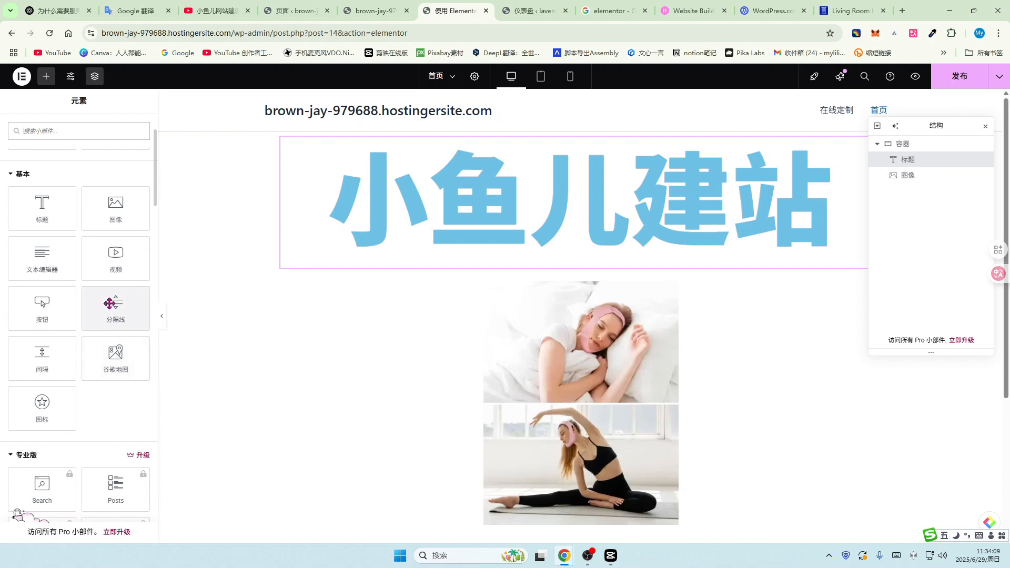
scroll(109, 303, down, 1)
scroll(559, 454, down, 4)
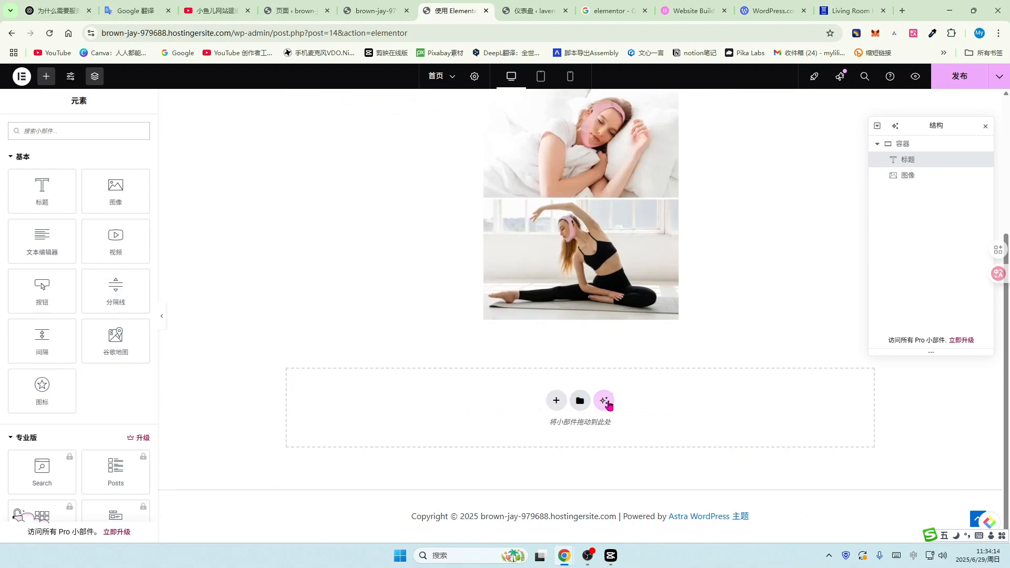
Step: Open the template library (模版库) from the empty section, look over its block (模块) designs, and close it
click(577, 400)
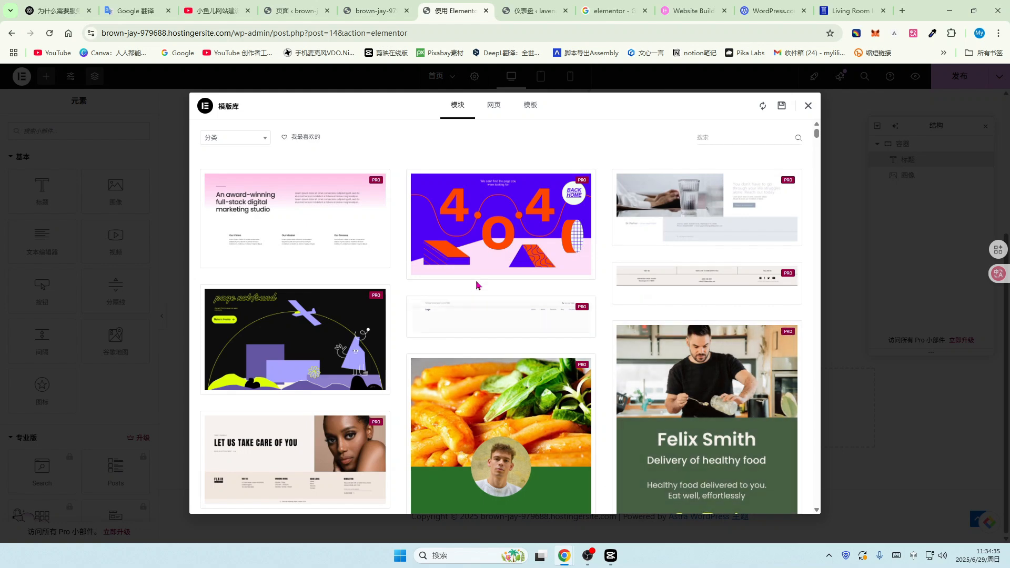
scroll(633, 326, down, 2)
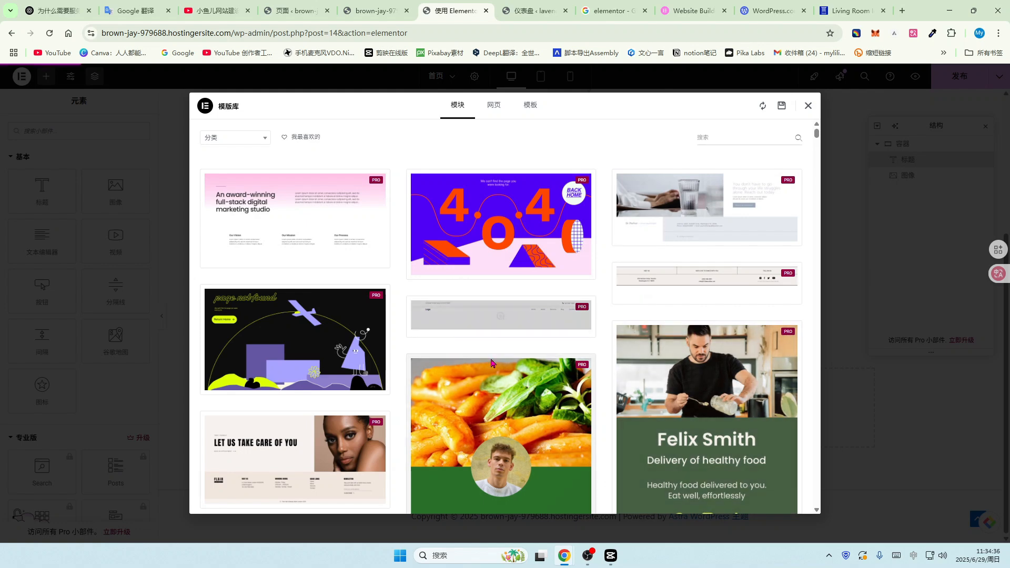
scroll(633, 322, up, 2)
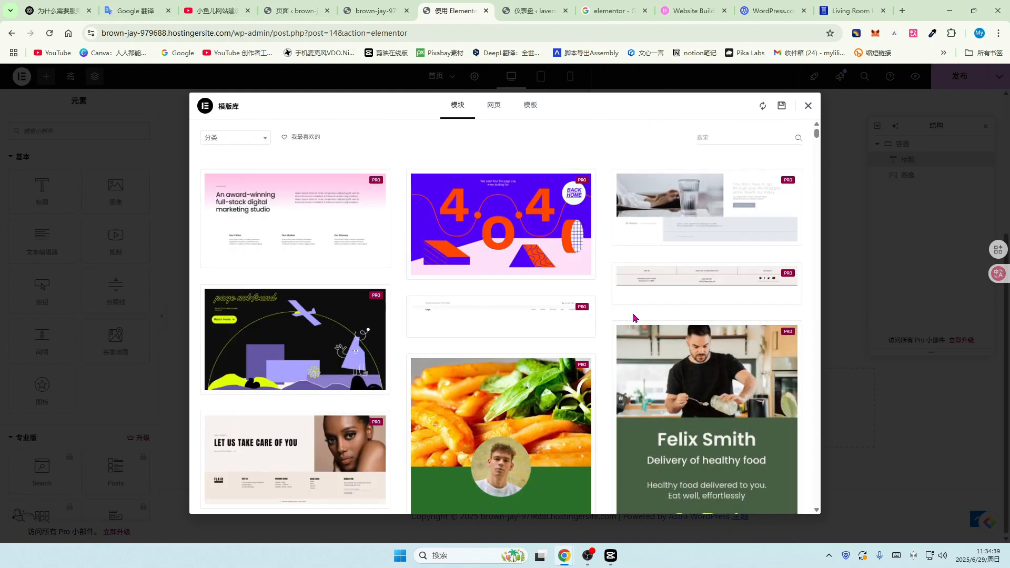
click(808, 108)
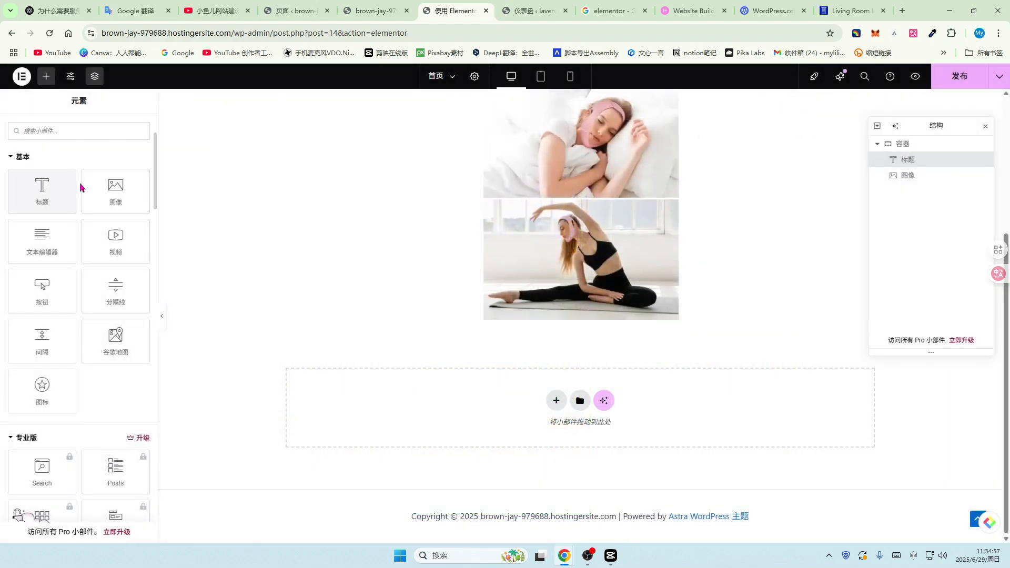
Step: Examine the locked Pro (专业版) widgets in the widget library and compare them with the basic ones
scroll(61, 174, down, 3)
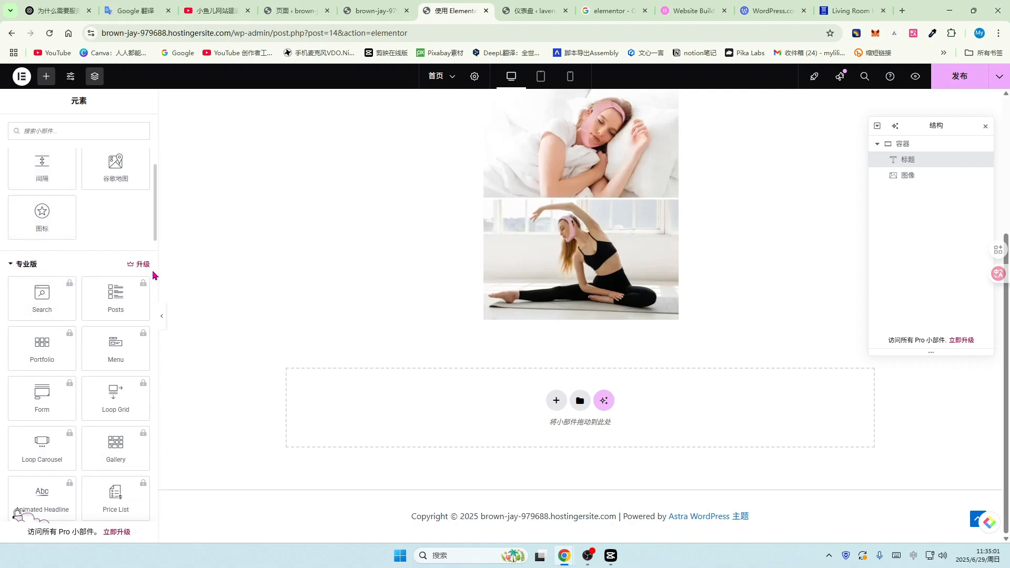
scroll(92, 218, up, 3)
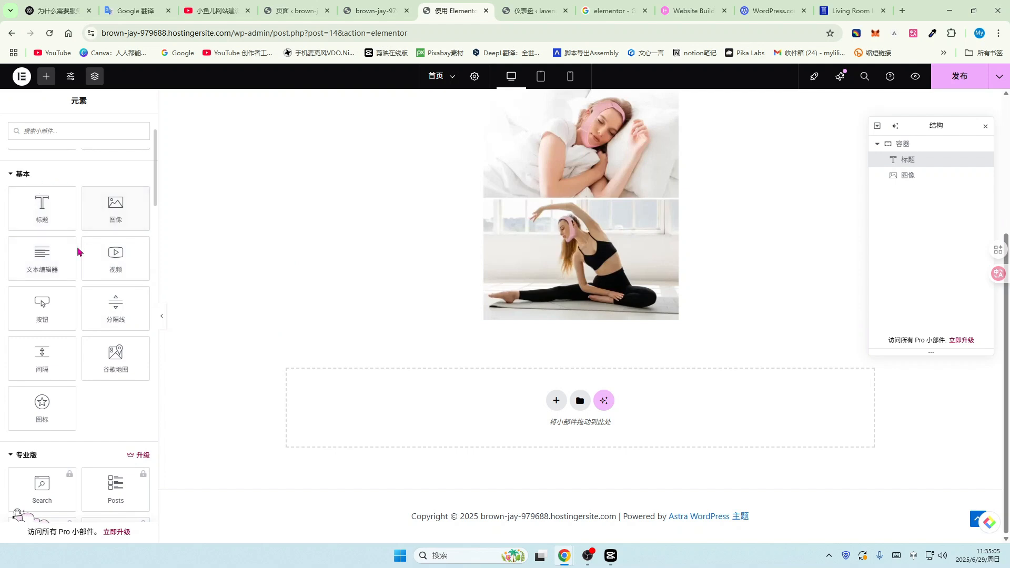
scroll(65, 226, down, 3)
scroll(64, 233, down, 2)
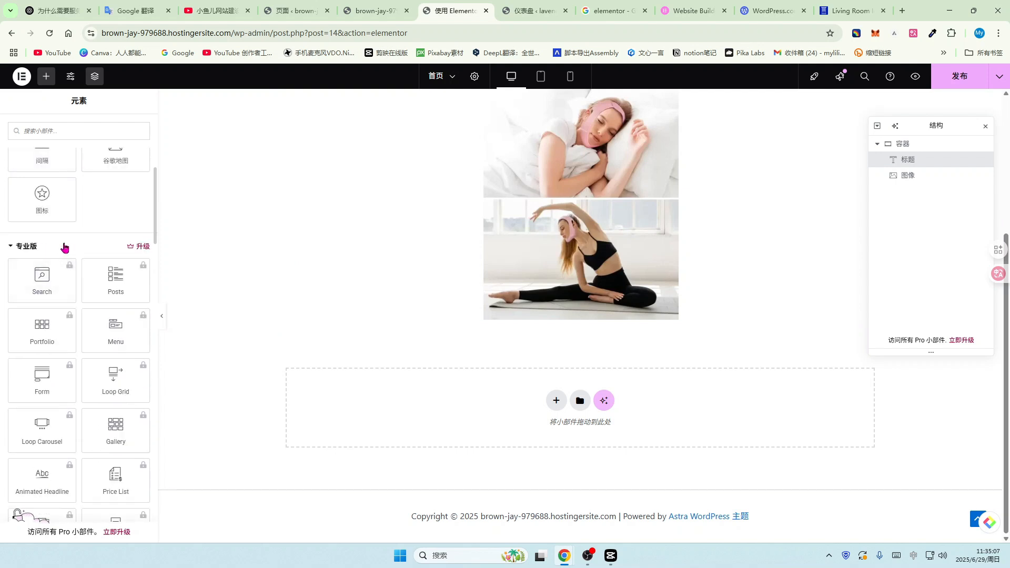
scroll(11, 316, down, 2)
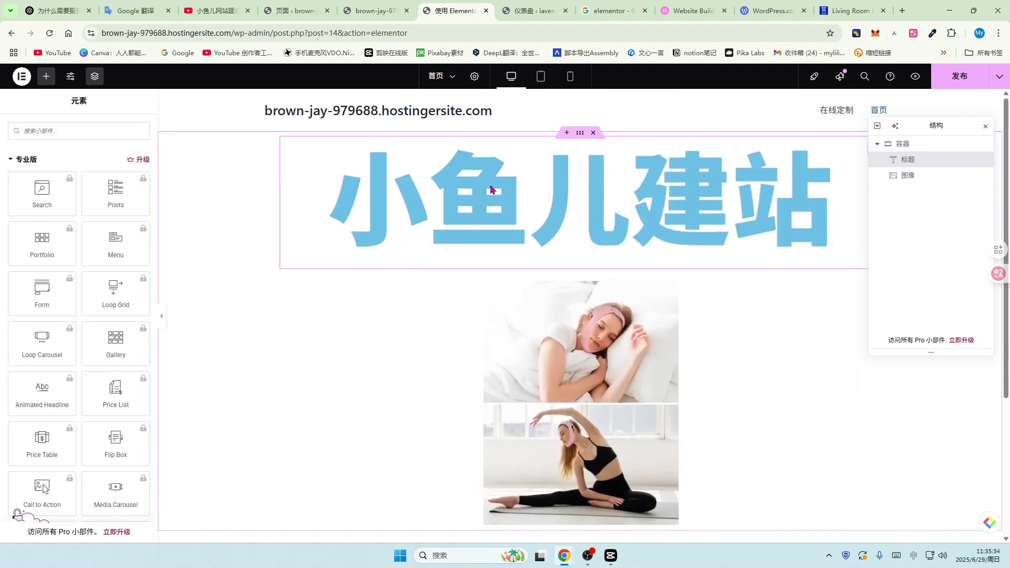
Step: Try black and orange text colours on the 小鱼儿建站 heading, and set it to dark blue #1028CA
click(491, 185)
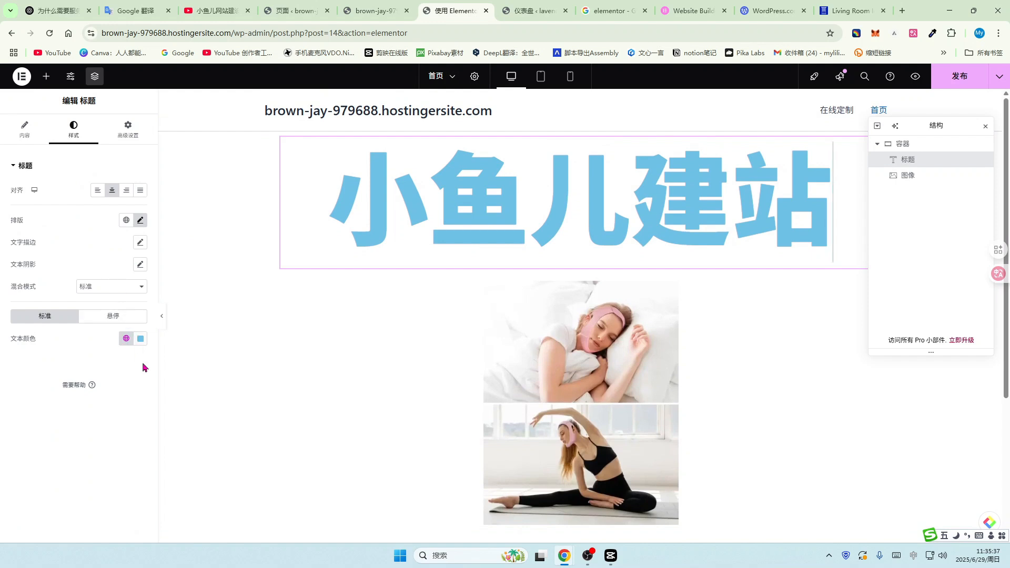
click(140, 338)
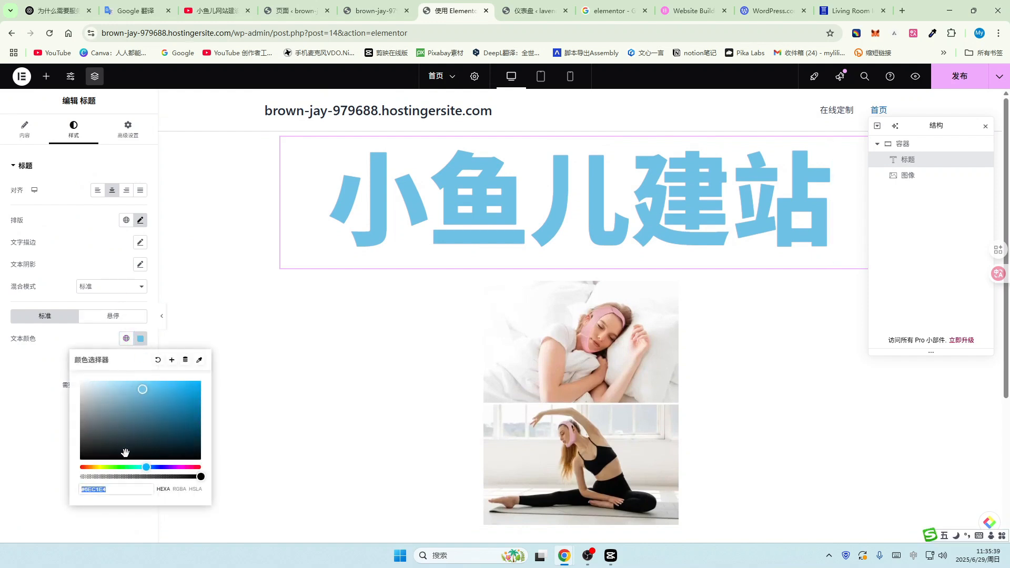
click(93, 403)
drag(109, 398, 189, 459)
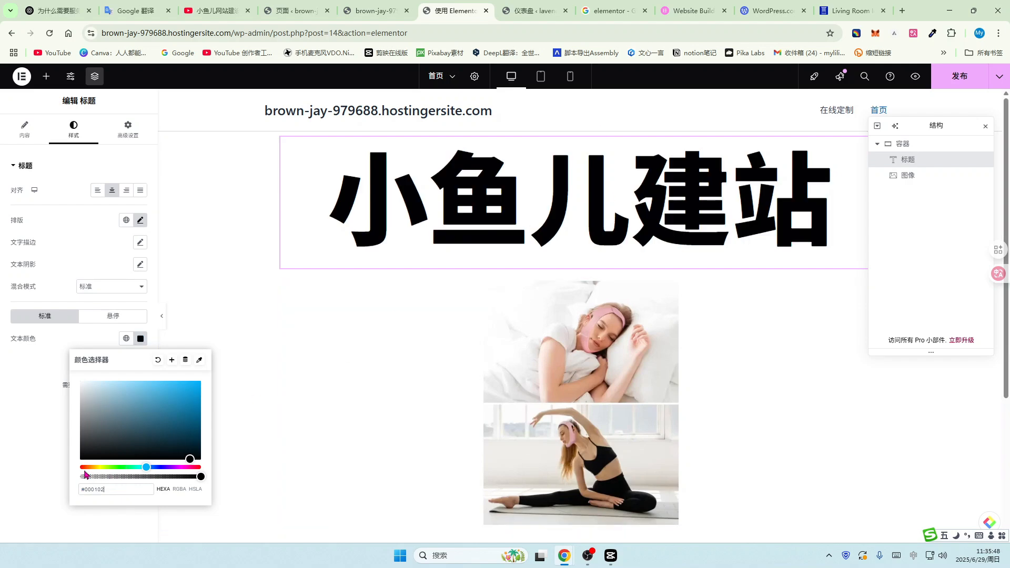
click(86, 468)
click(191, 397)
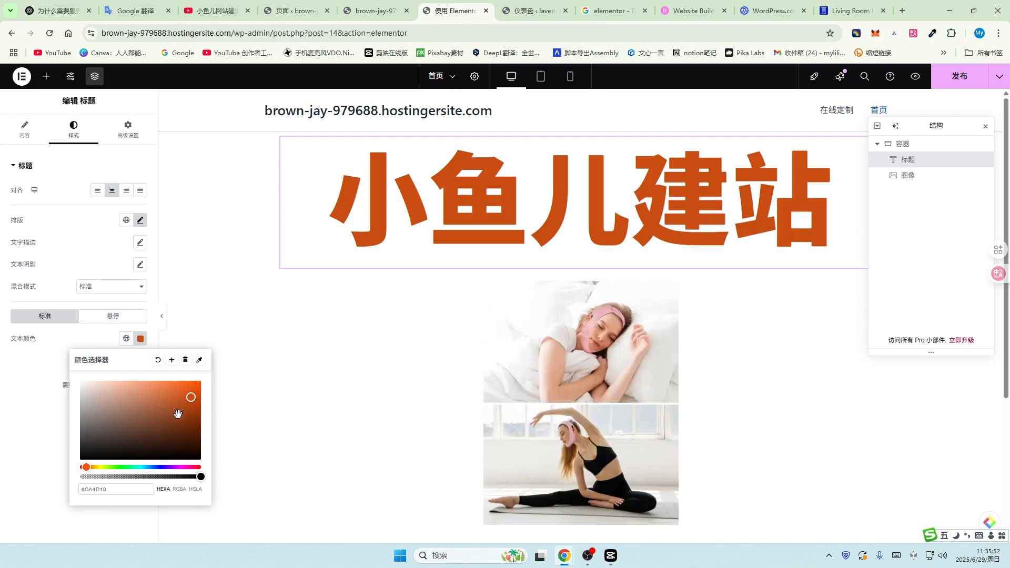
click(158, 467)
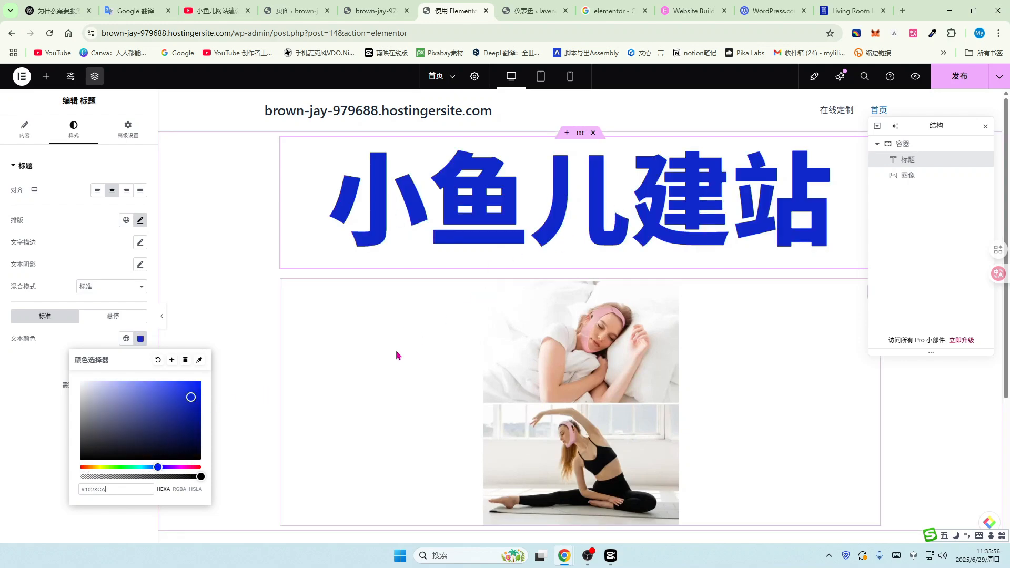
Step: Set the heading's outer margin (外距) to 20 px on all linked sides and review its content settings
click(128, 129)
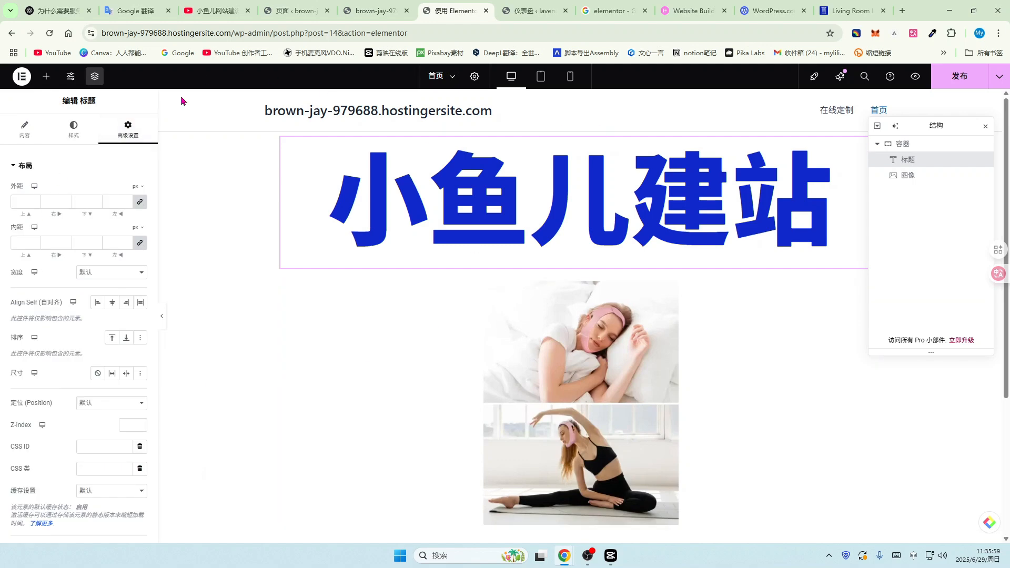
click(19, 201)
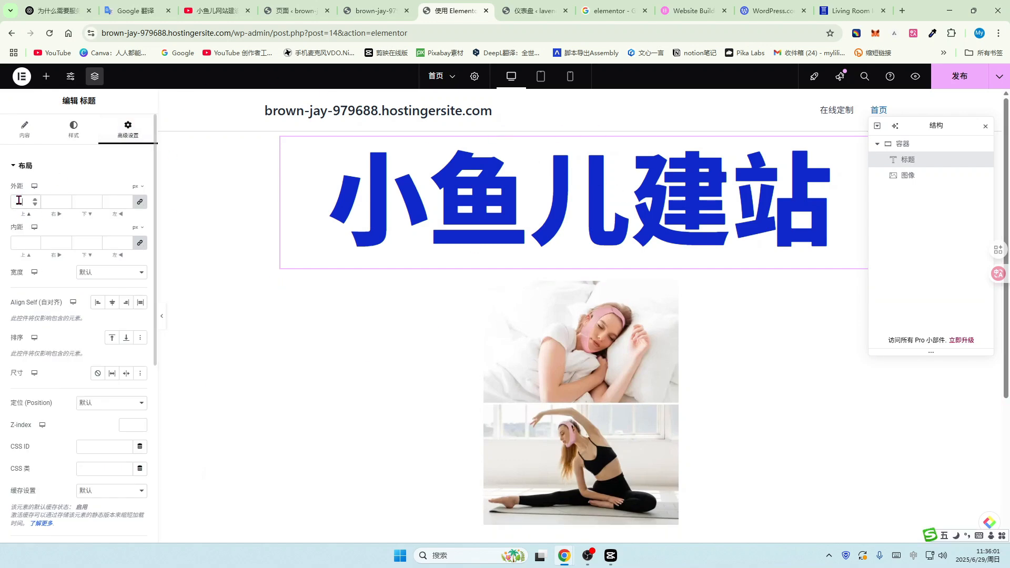
text(20)
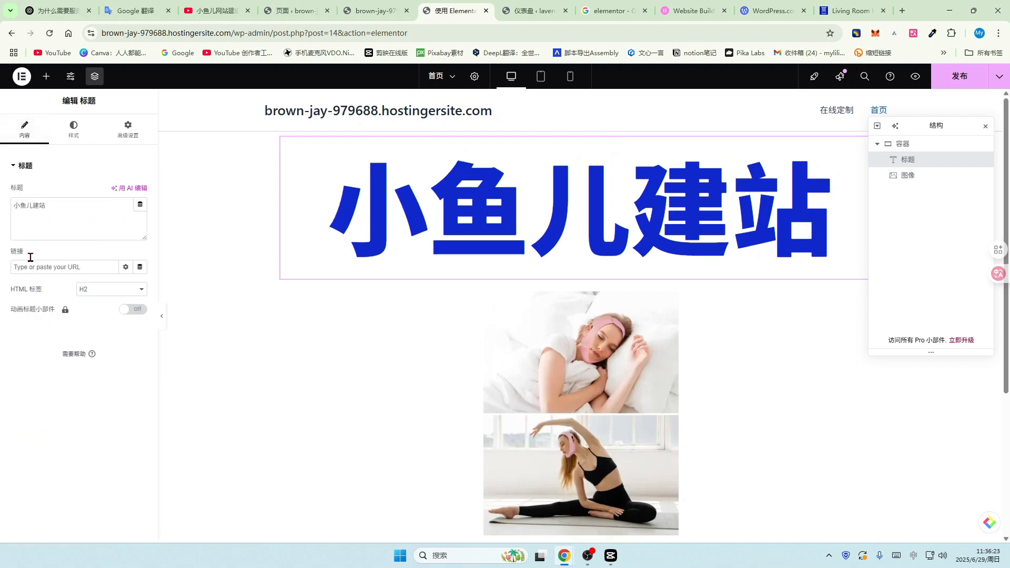
click(63, 205)
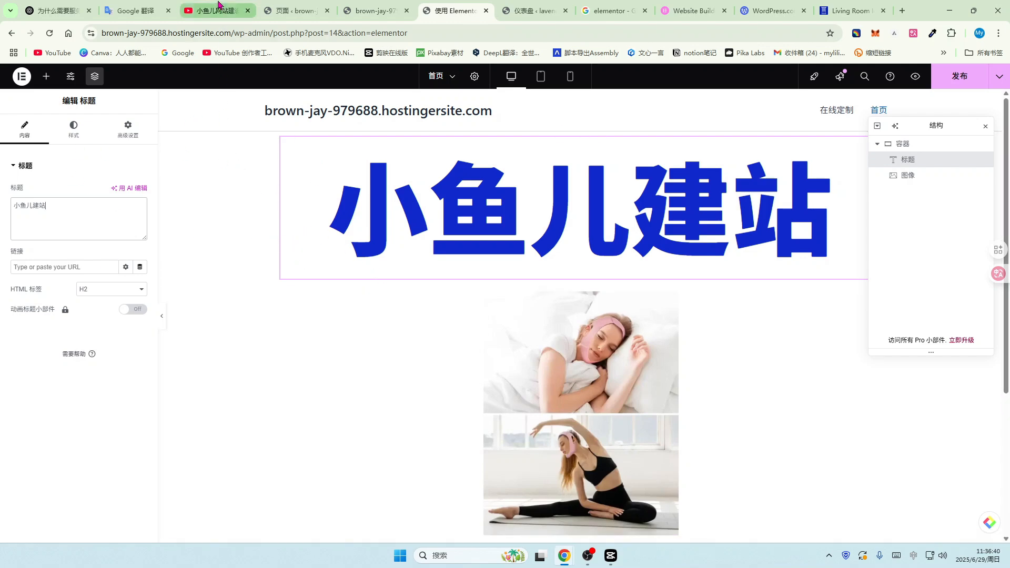
click(219, 6)
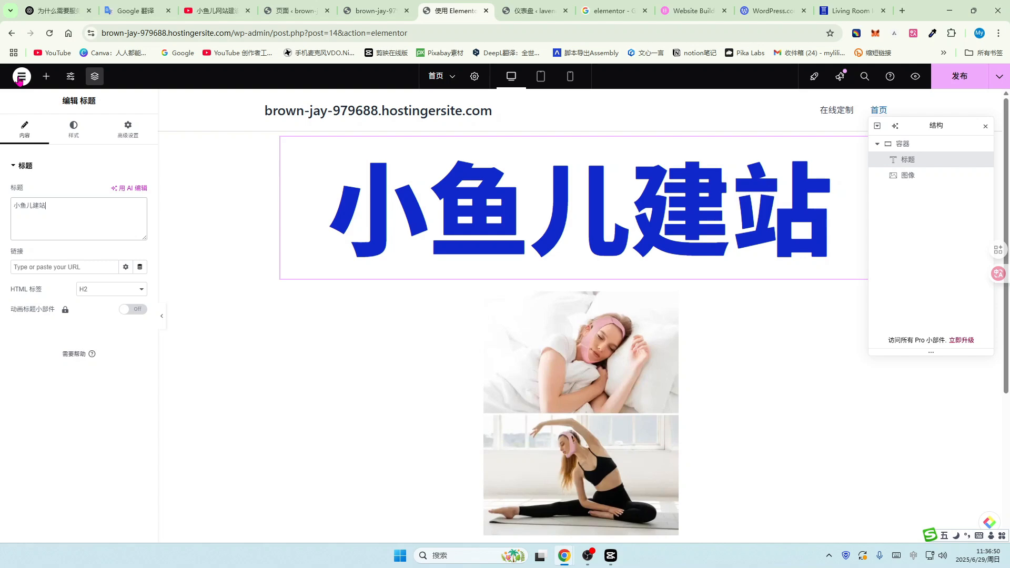
Step: Exit the Elementor editor to WordPress without saving the changes and return to the site's page list
click(20, 78)
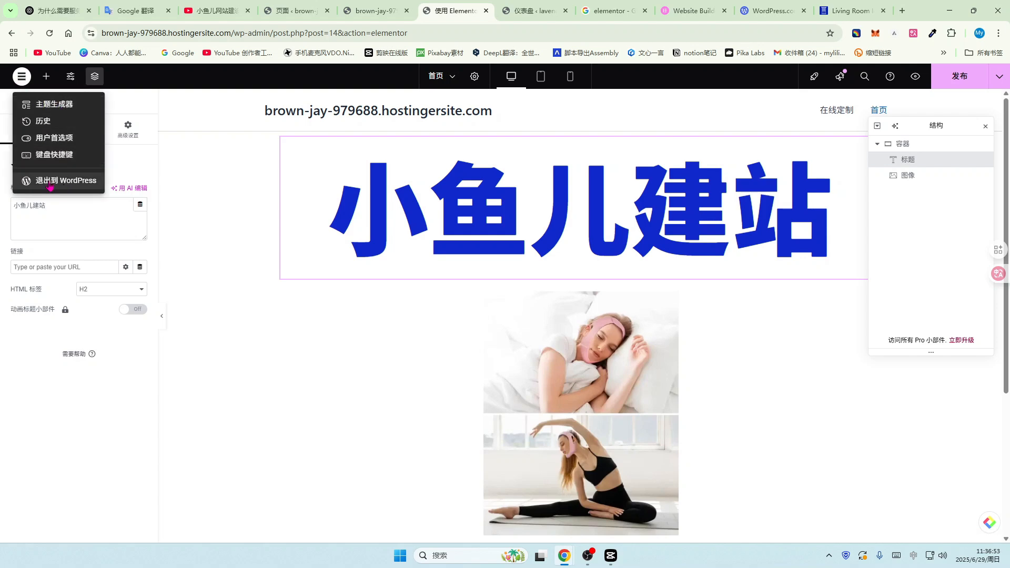
click(49, 183)
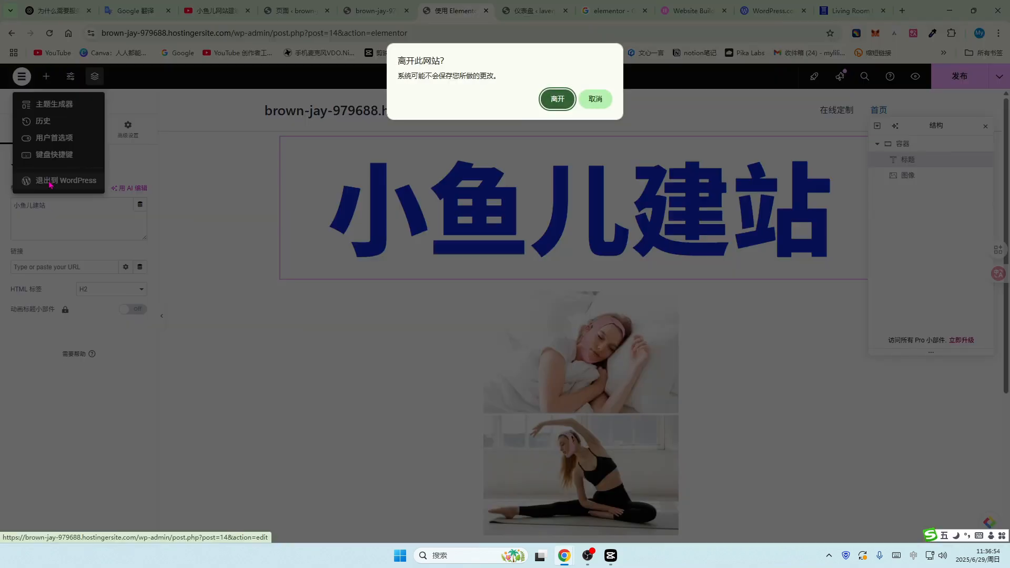
click(557, 99)
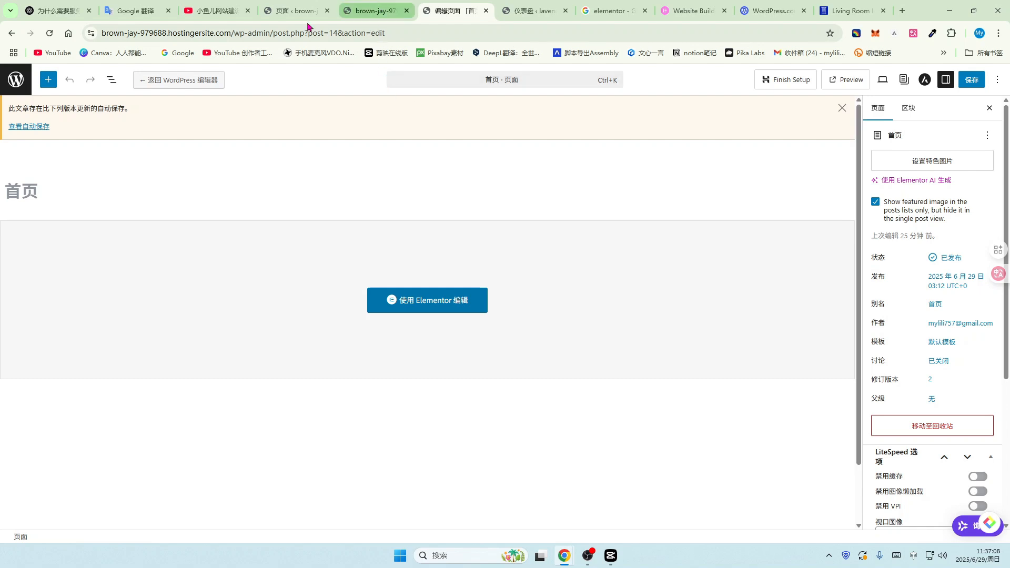
click(15, 79)
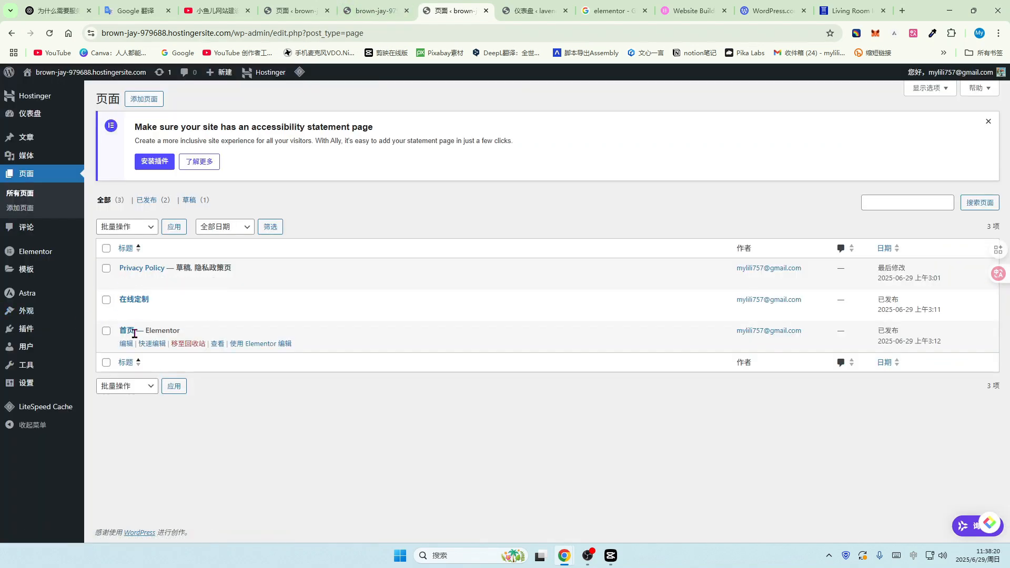
Step: Reopen the 首页 page with Elementor in a new browser tab and look over its heading and image
middle_click(262, 343)
key(ctrl+Tab)
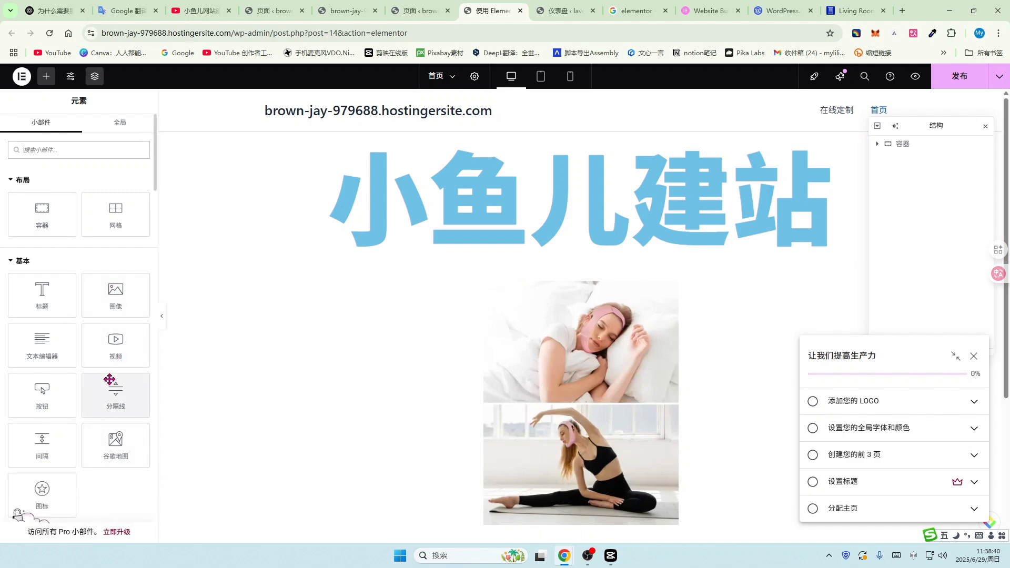
scroll(500, 333, down, 2)
scroll(521, 368, up, 2)
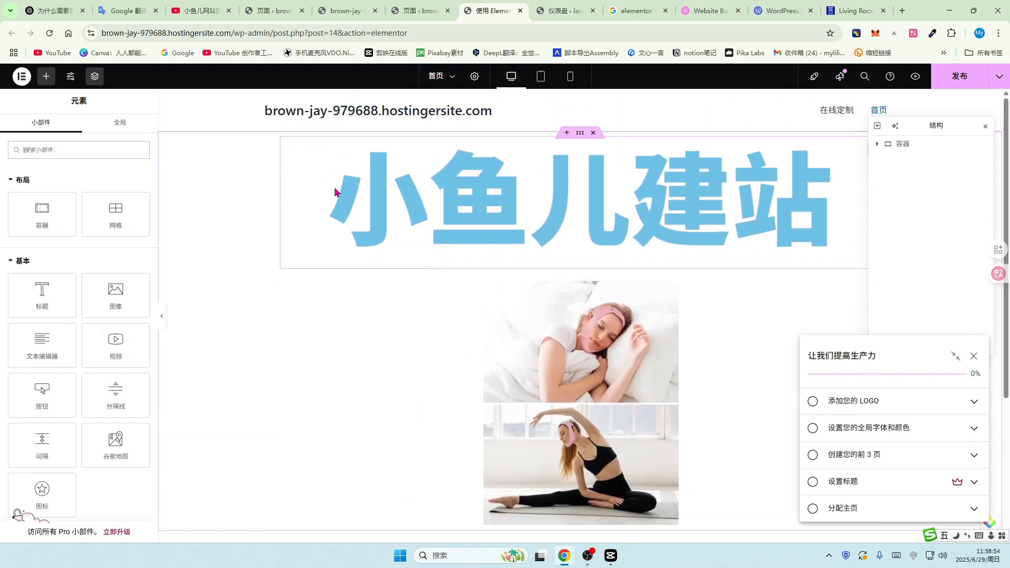
scroll(544, 482, down, 2)
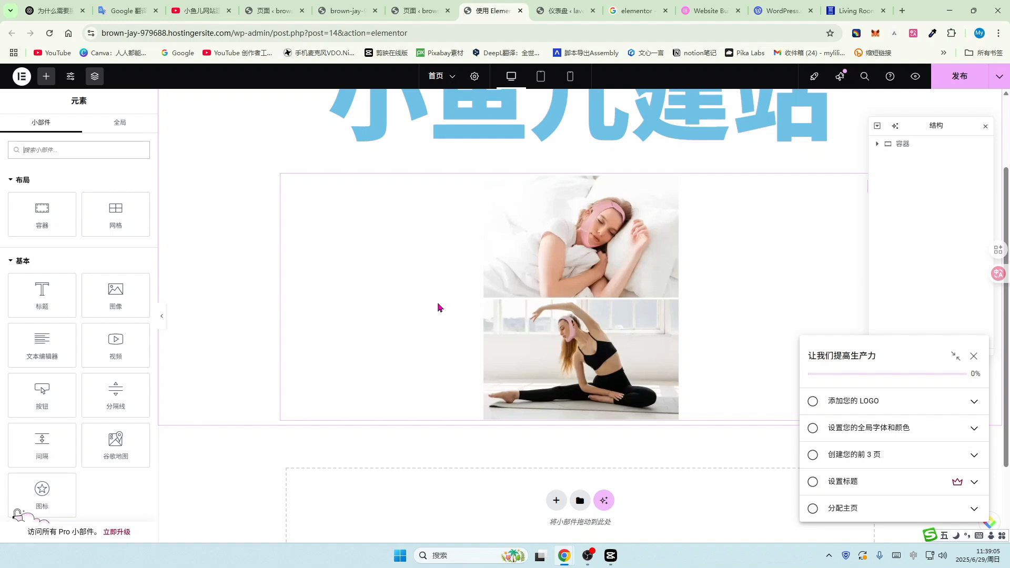
Step: Exit the Elementor editor to WordPress and return to the site's page list
click(22, 78)
click(59, 181)
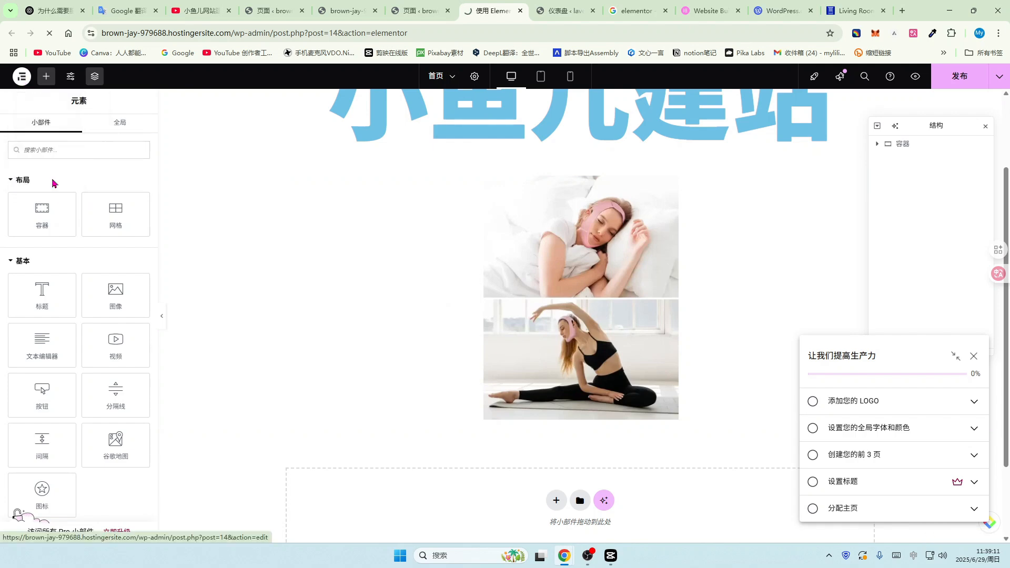
click(20, 90)
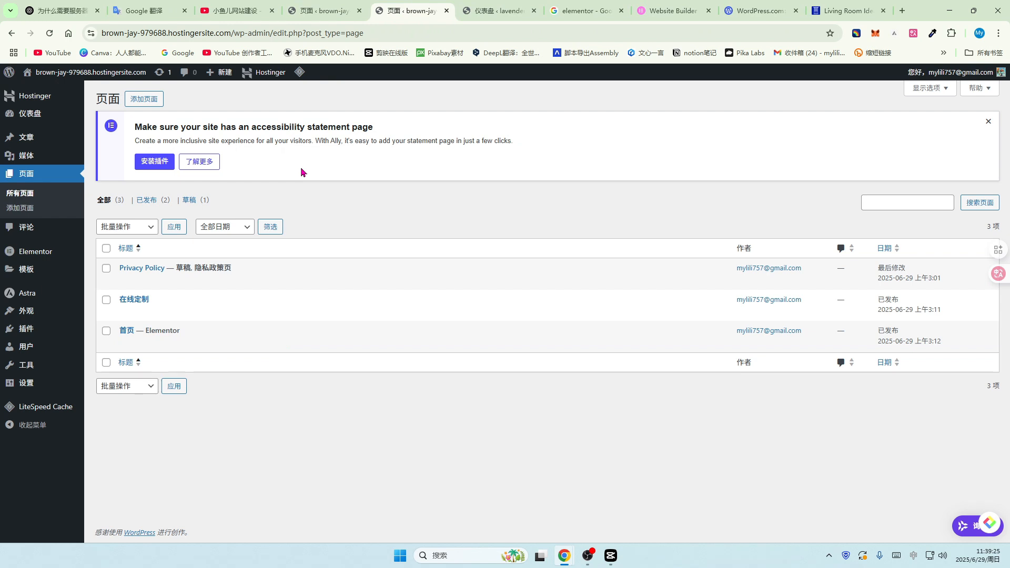
Step: Open the theme's customization settings (自定义) and review the header (页眉) and footer (页脚) elements
mouse_move(34, 310)
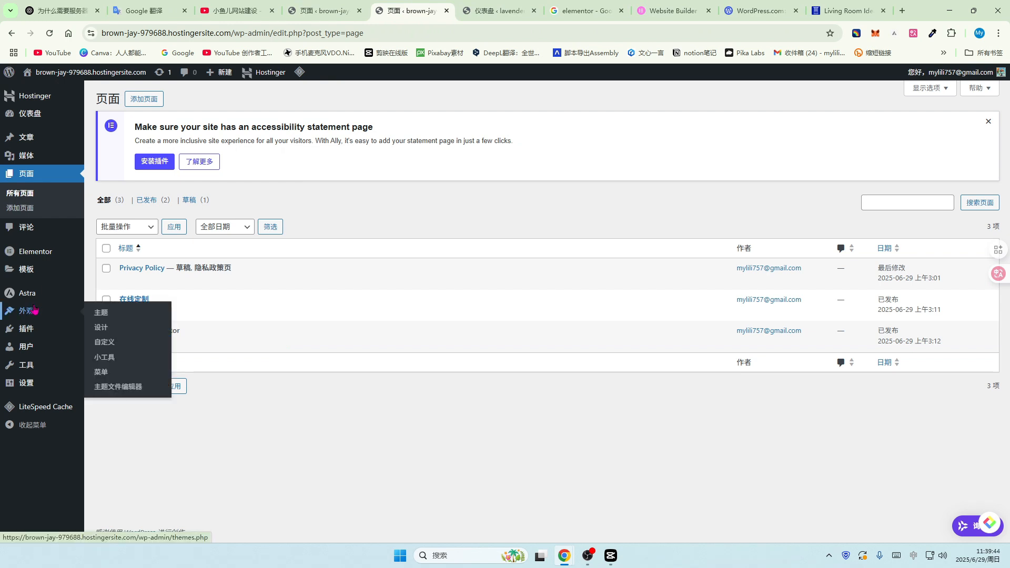
click(109, 342)
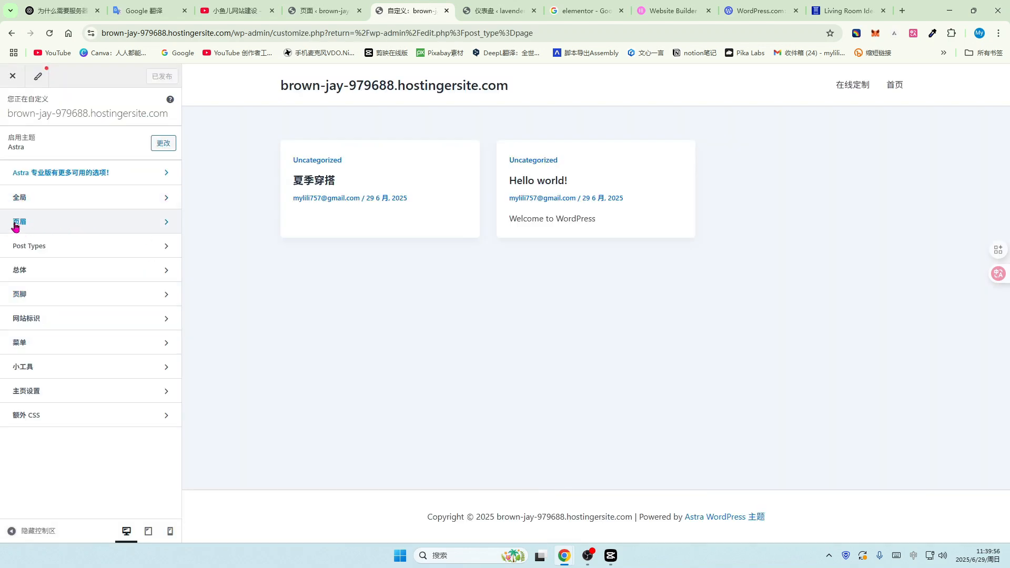
click(162, 222)
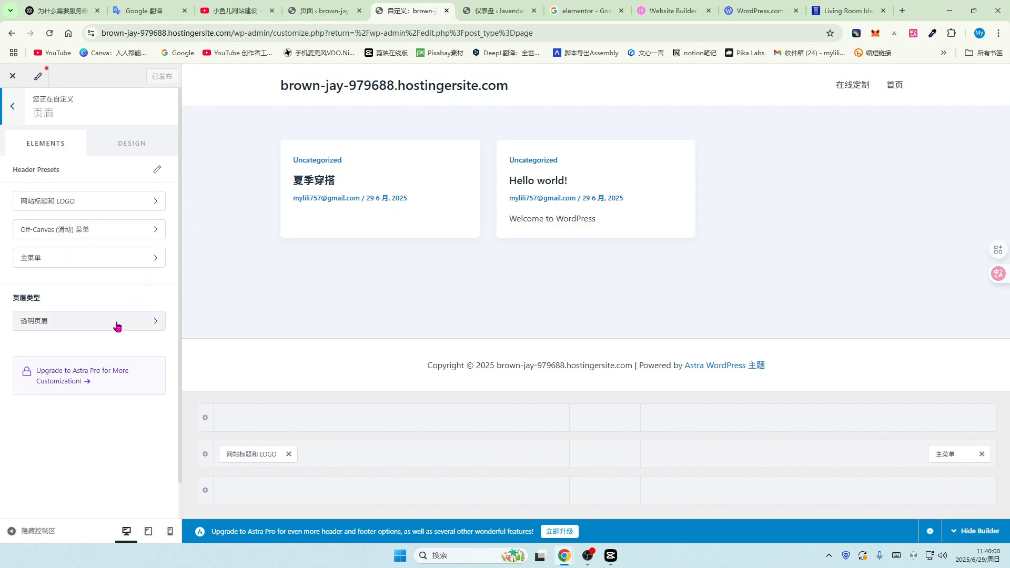
click(12, 109)
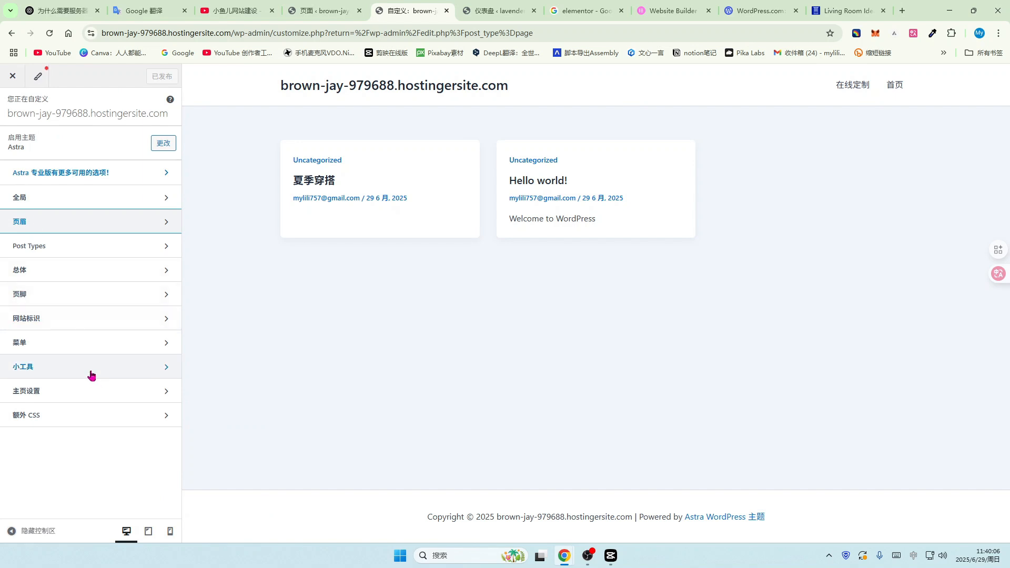
click(157, 296)
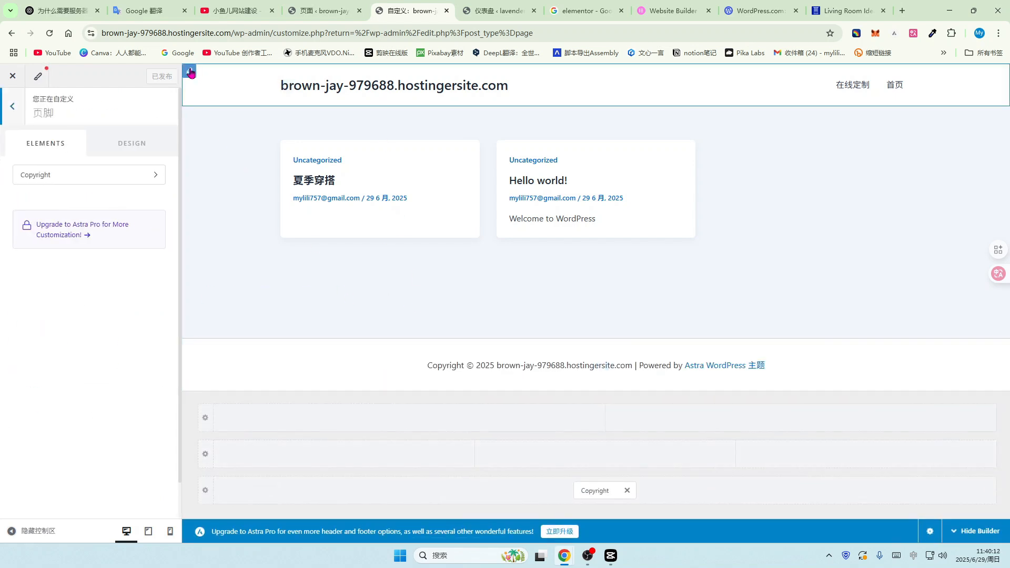
click(191, 72)
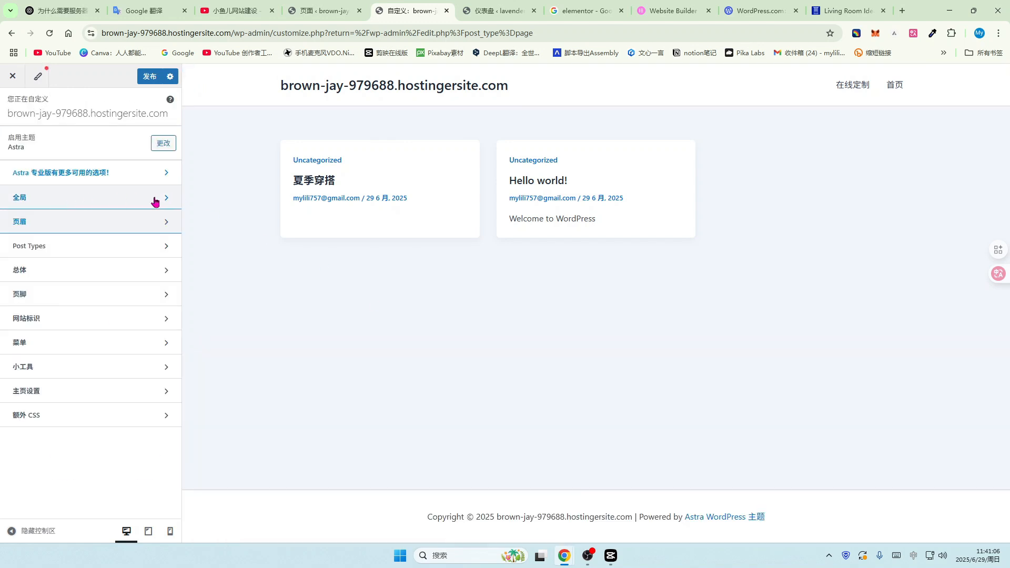
Step: Review the global (全局) colour palettes and theme colours, and leave the theme customizer
click(153, 197)
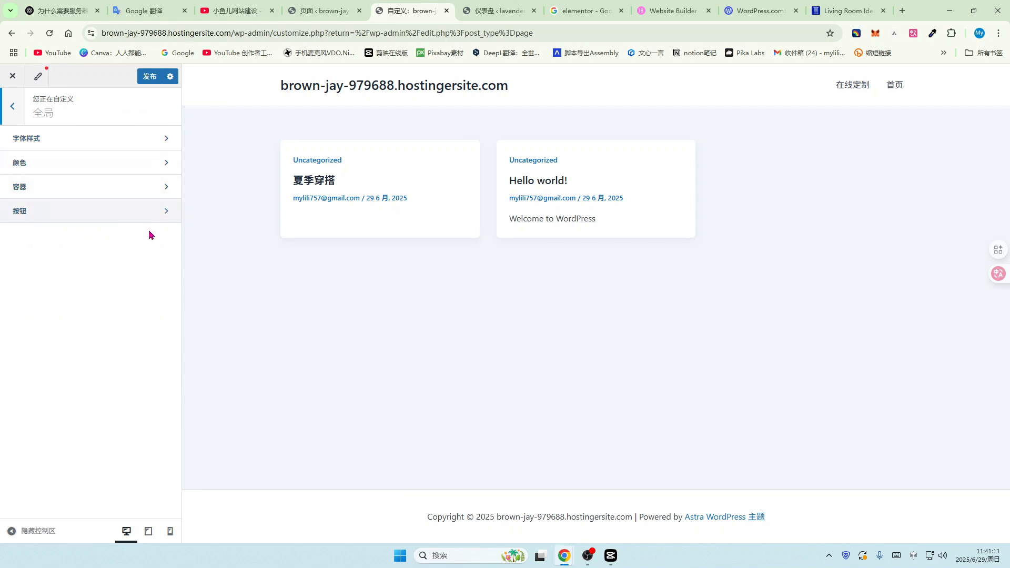
click(152, 165)
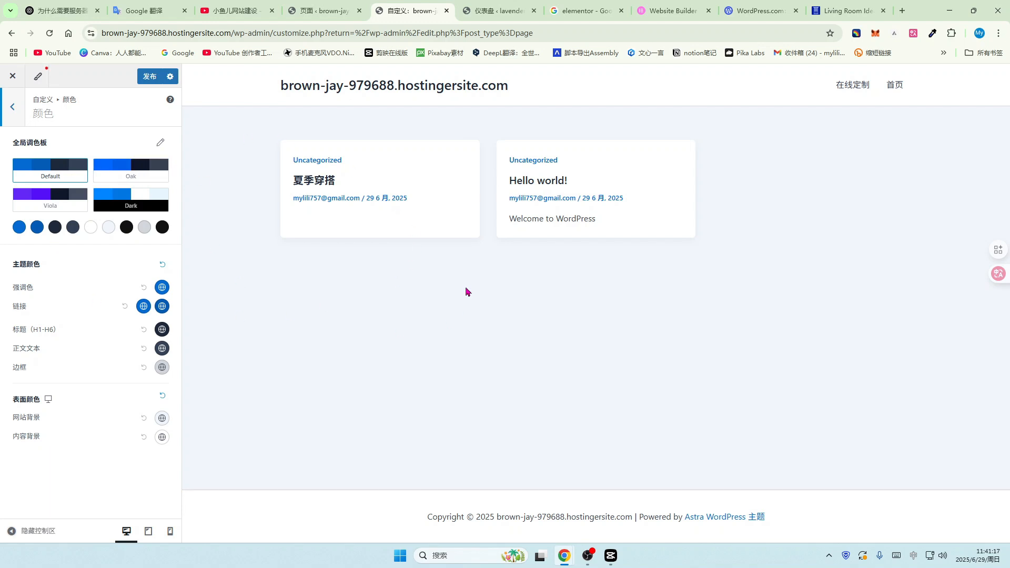
click(13, 76)
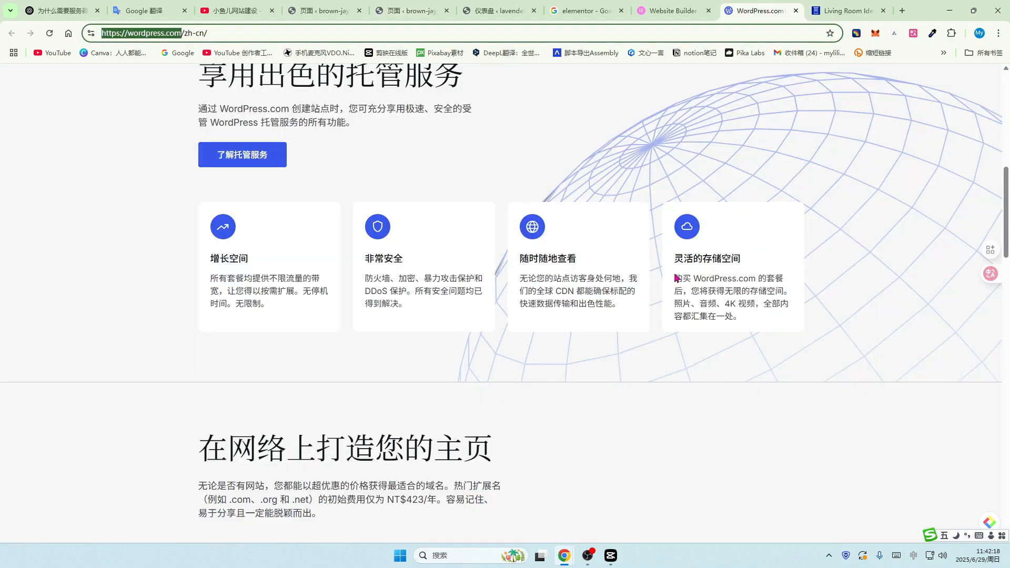
Step: Switch to the WordPress.com site, open its plugins page and look over the premium and blog-monetization plugins
scroll(676, 277, up, 4)
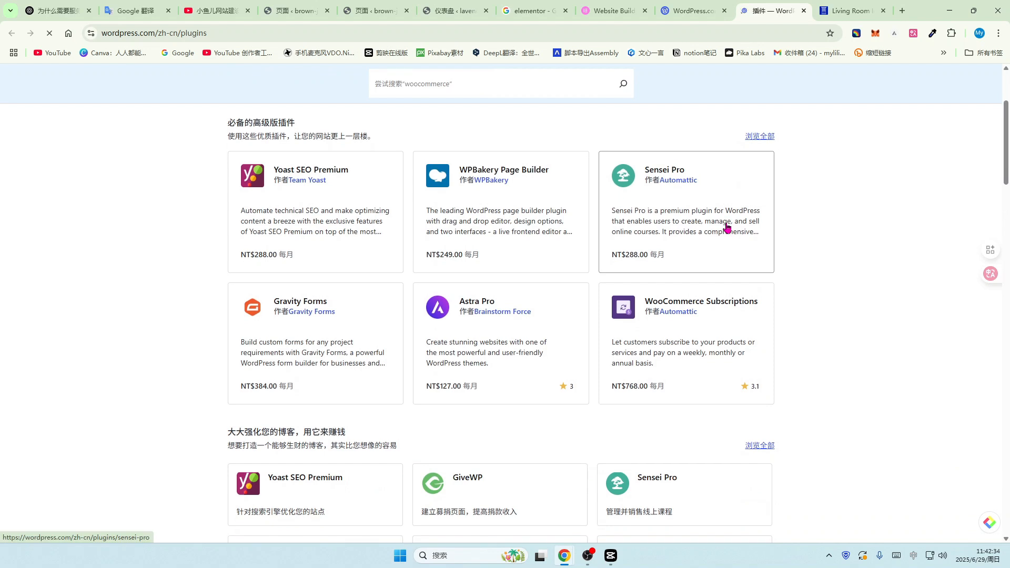
scroll(727, 227, down, 2)
scroll(727, 227, down, 1)
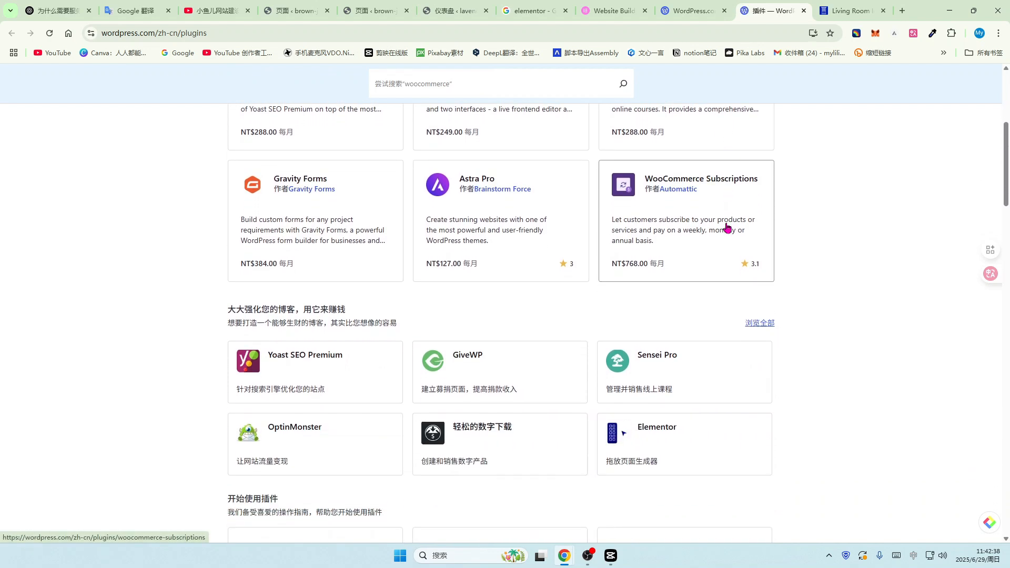
scroll(727, 228, down, 1)
scroll(727, 227, down, 1)
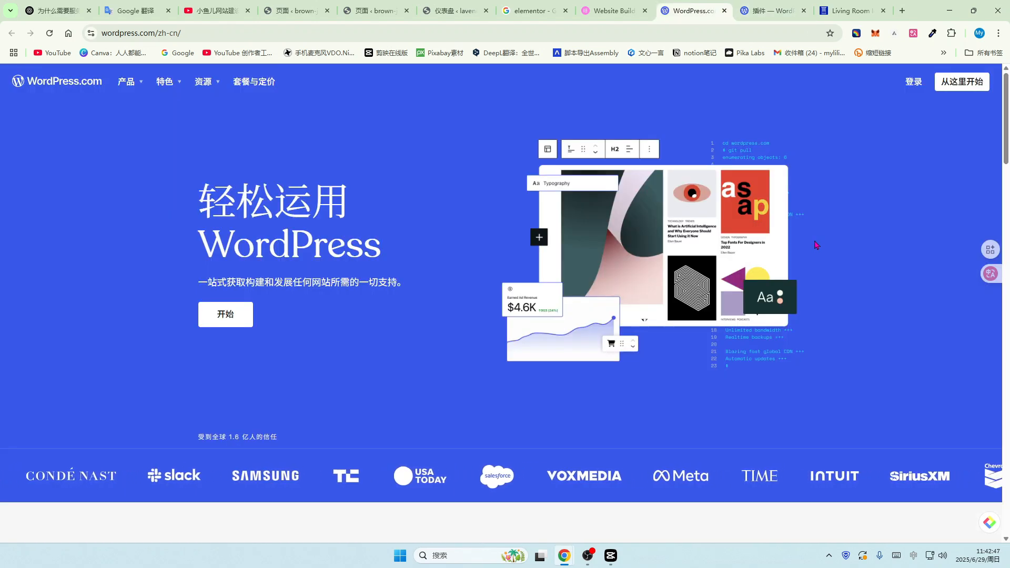
Step: Read through the WordPress.com home page from its introduction past the hosting and domain name sections to the theme showcase
scroll(815, 245, down, 1)
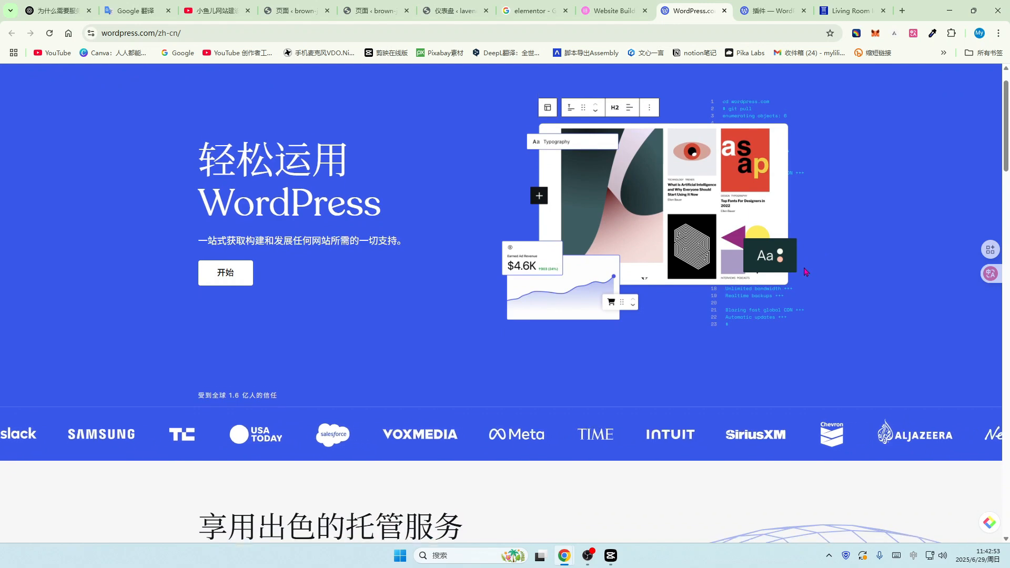
scroll(804, 272, down, 2)
scroll(806, 273, down, 2)
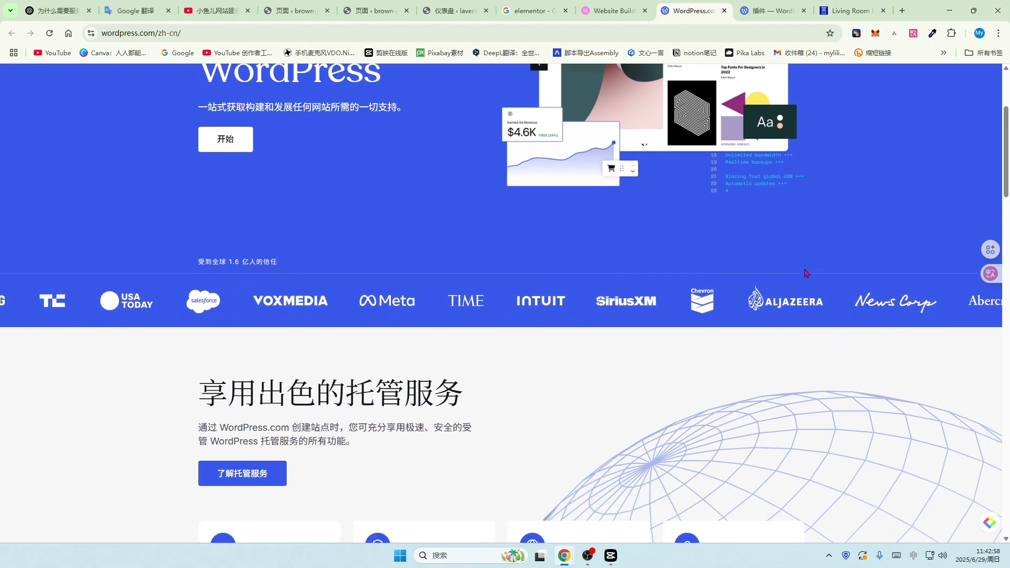
scroll(806, 273, down, 1)
scroll(804, 273, down, 2)
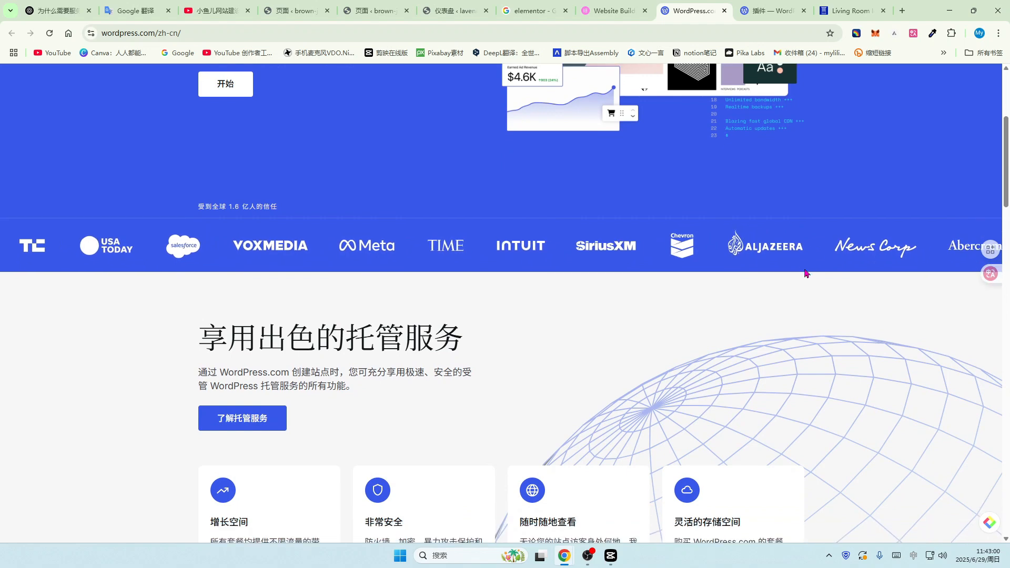
scroll(806, 273, down, 1)
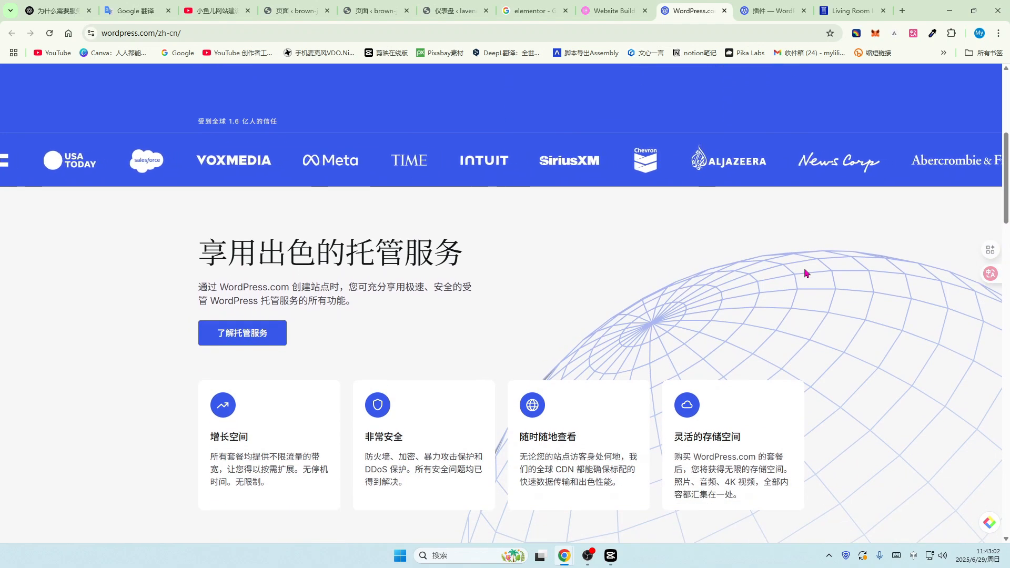
scroll(804, 273, down, 2)
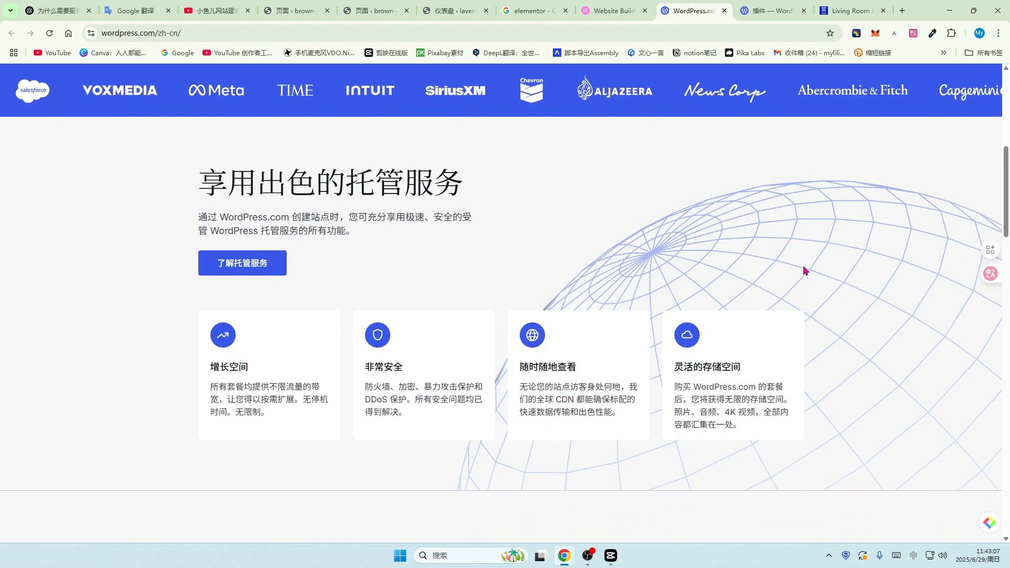
scroll(805, 272, down, 1)
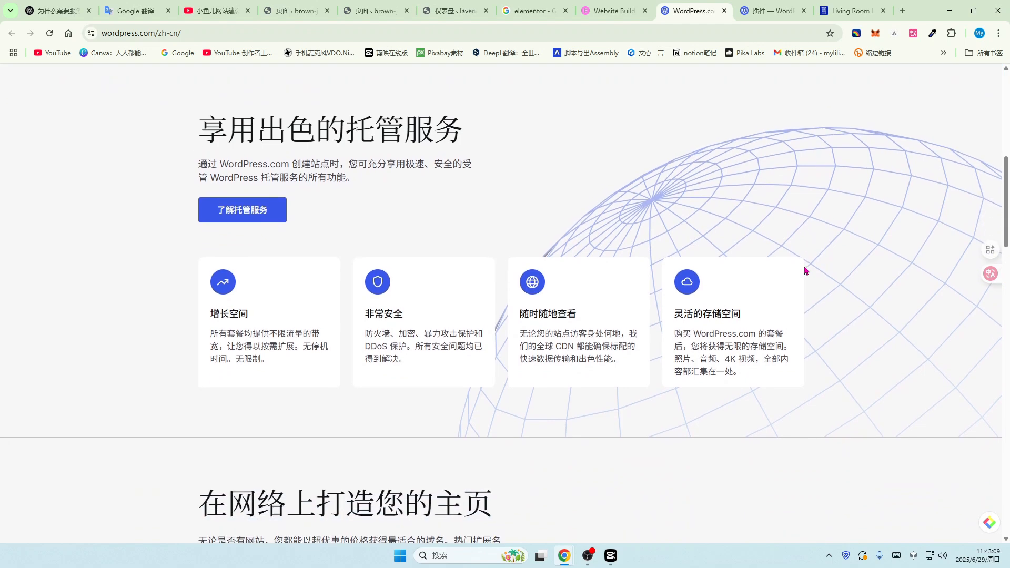
scroll(804, 272, down, 1)
scroll(804, 271, down, 1)
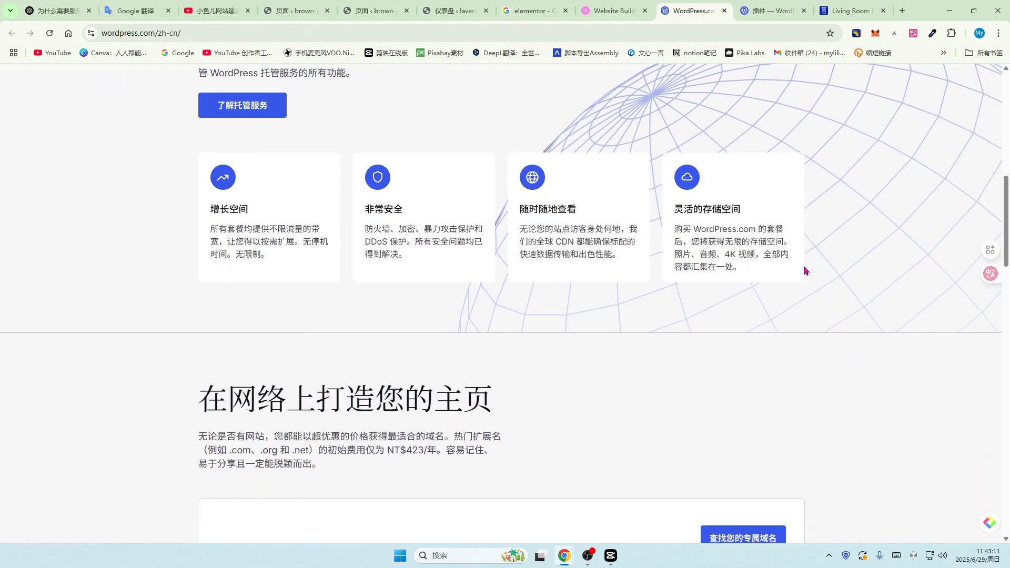
scroll(805, 271, down, 1)
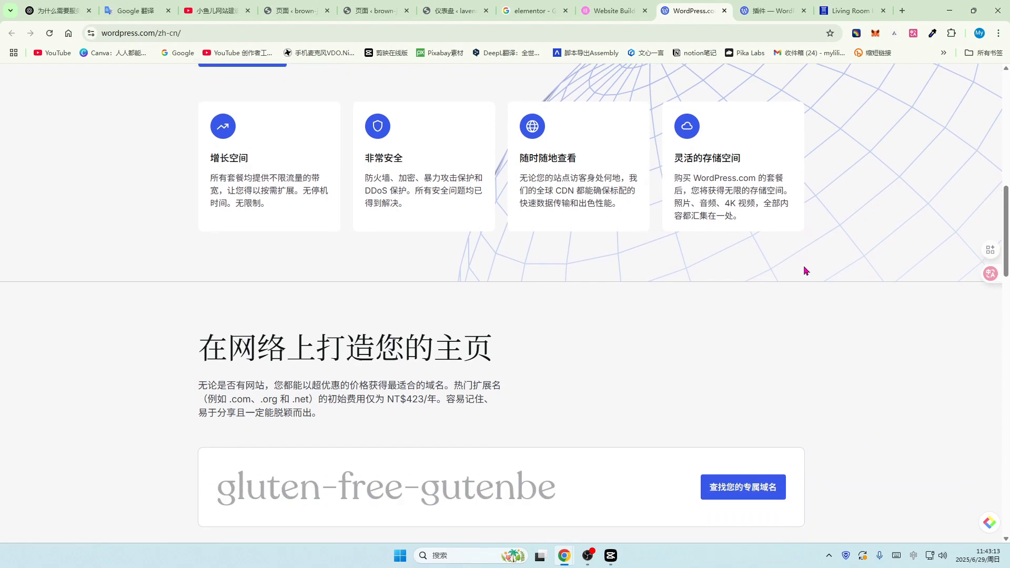
scroll(805, 272, down, 1)
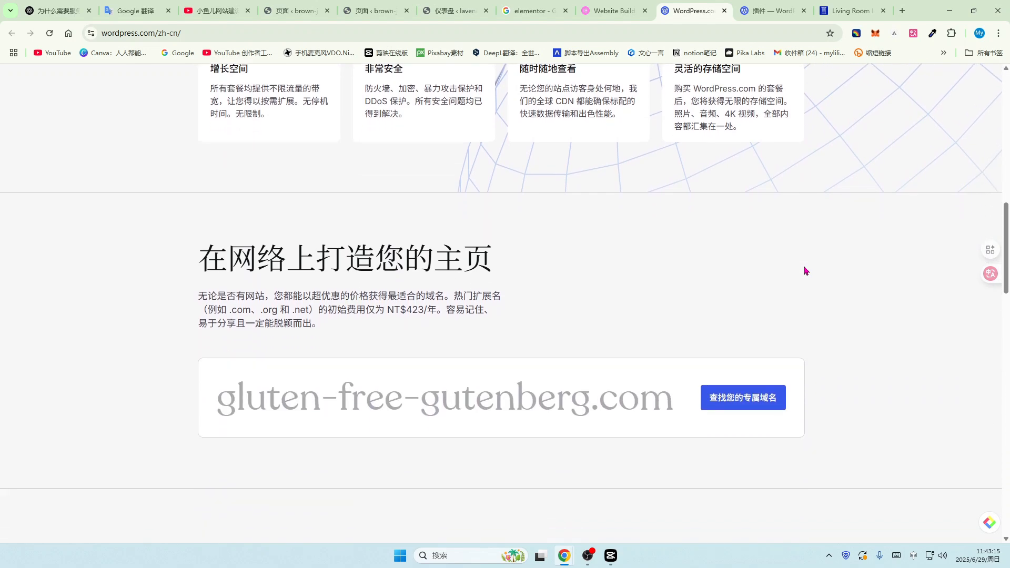
scroll(673, 303, down, 1)
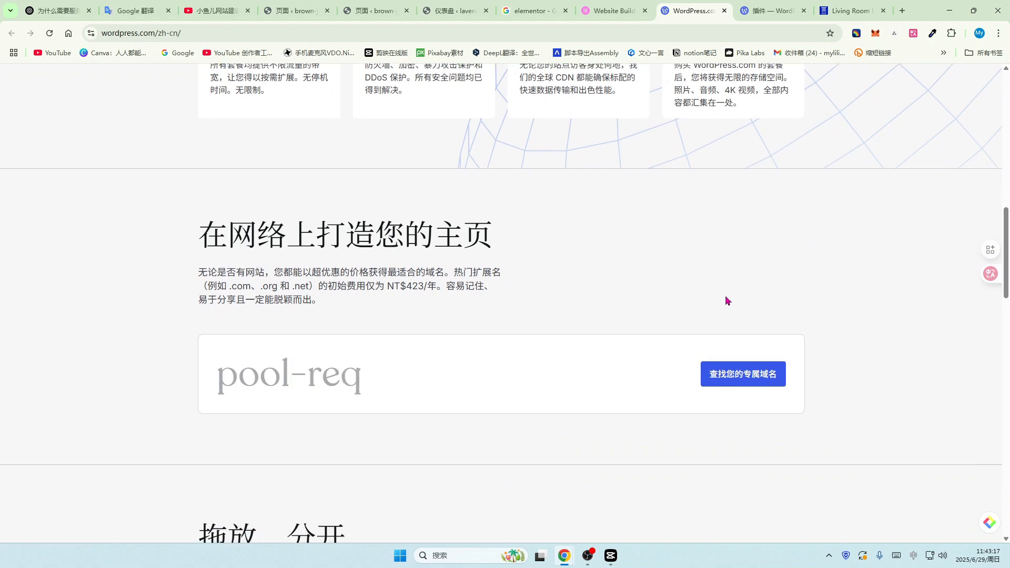
scroll(726, 298, down, 1)
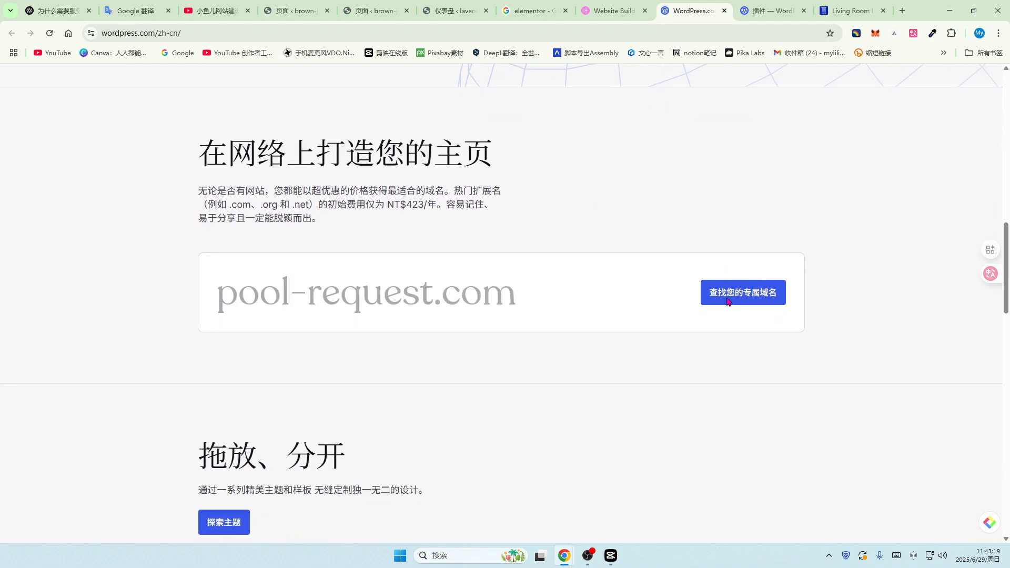
scroll(727, 302, down, 1)
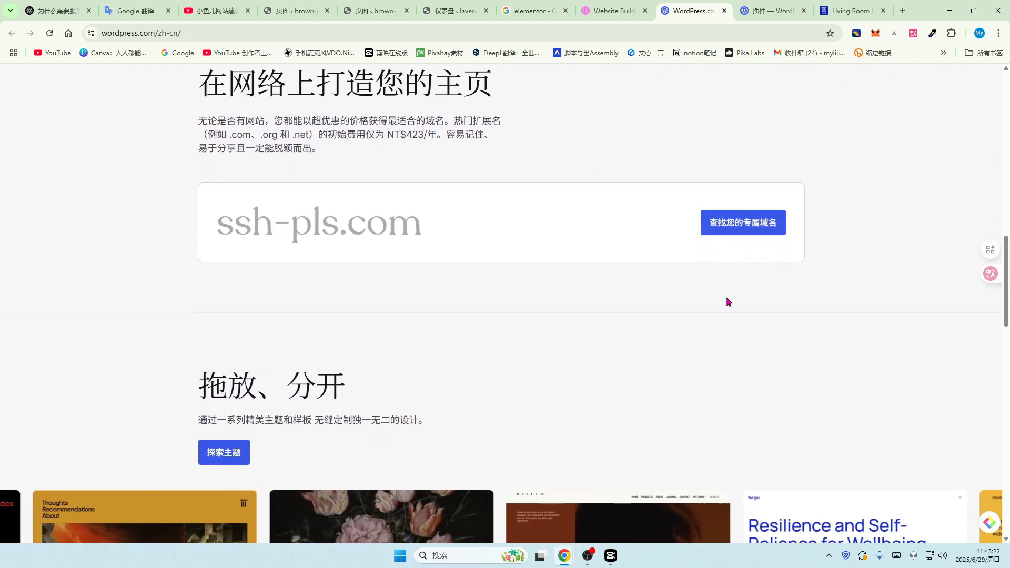
scroll(728, 301, down, 1)
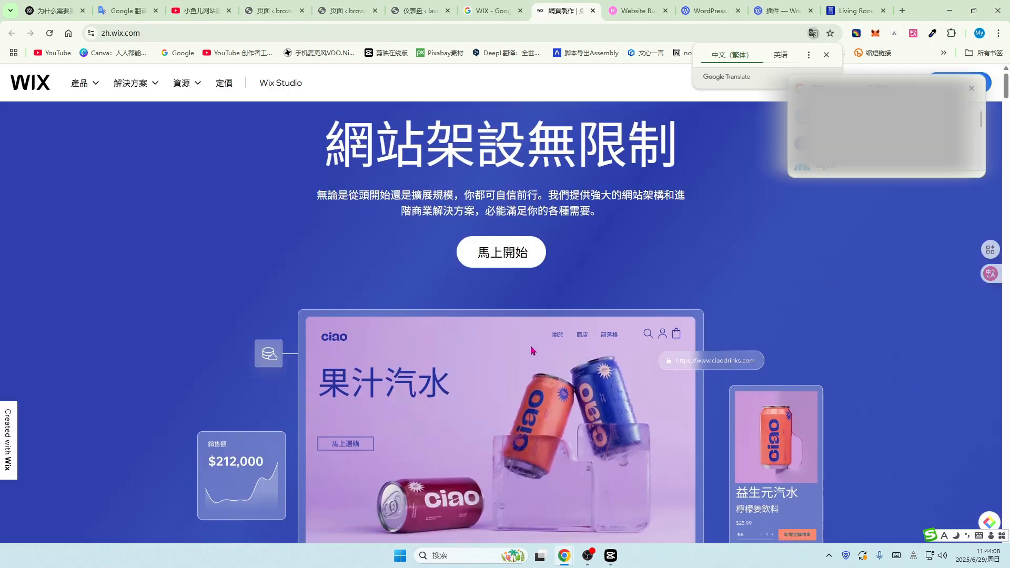
Step: Look over the Wix home page, and return to the WordPress.com home page to view its theme showcase (拖放、分开)
scroll(533, 351, down, 1)
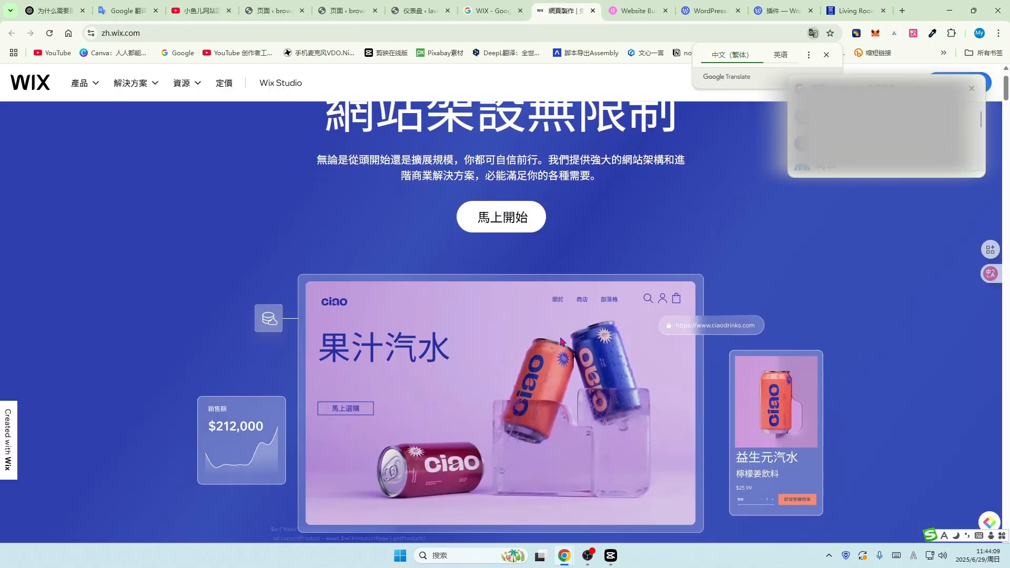
scroll(587, 331, down, 1)
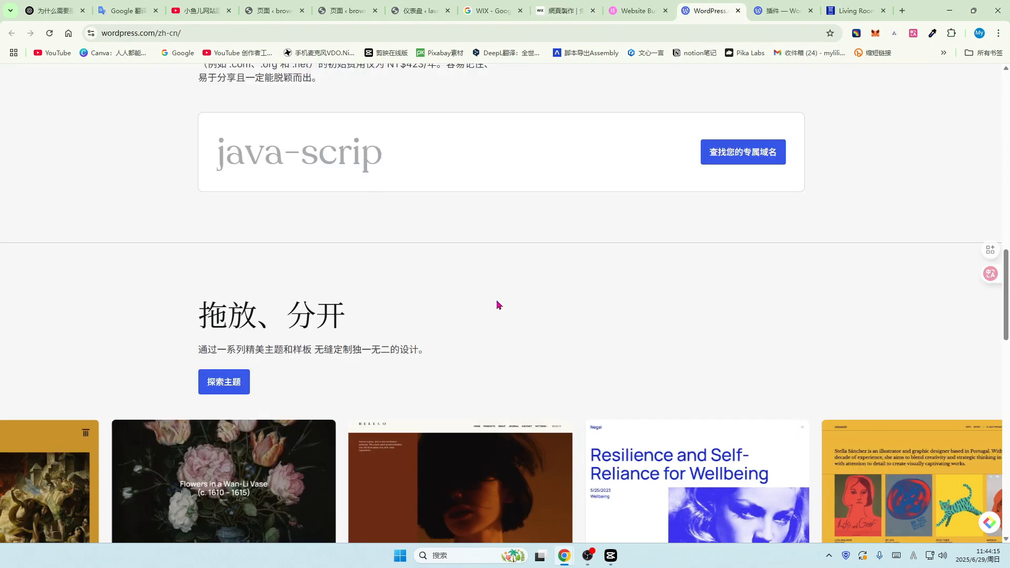
scroll(647, 314, down, 1)
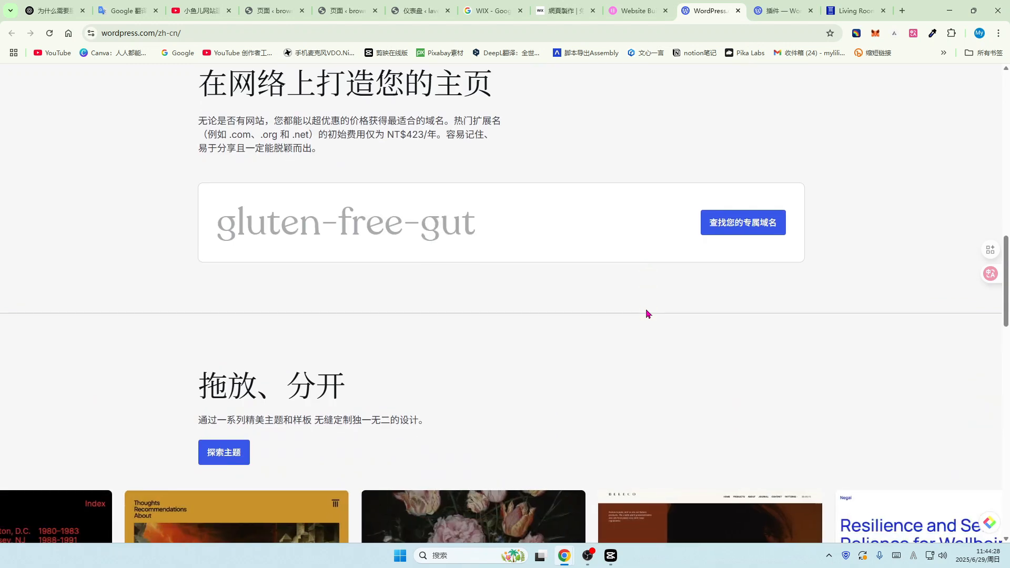
scroll(647, 313, down, 3)
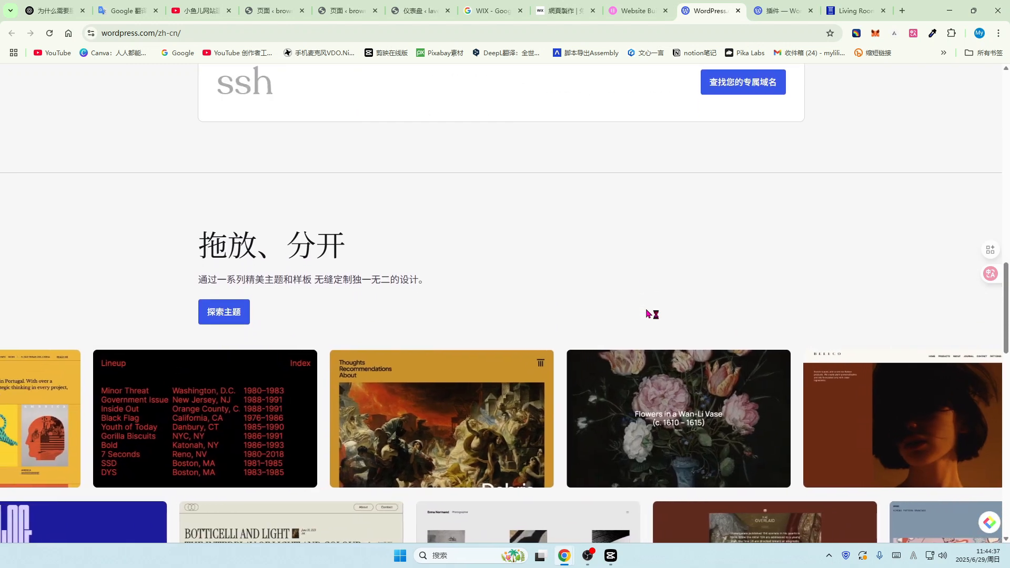
scroll(647, 313, down, 1)
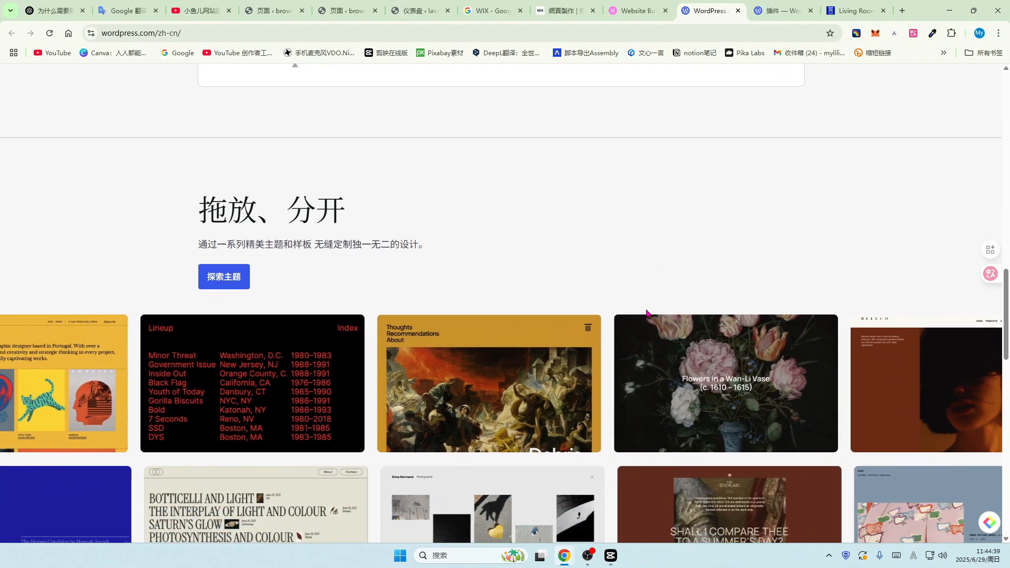
Step: Return to the site's page list, reopen the 首页 page with Elementor and look over its heading and image
click(353, 5)
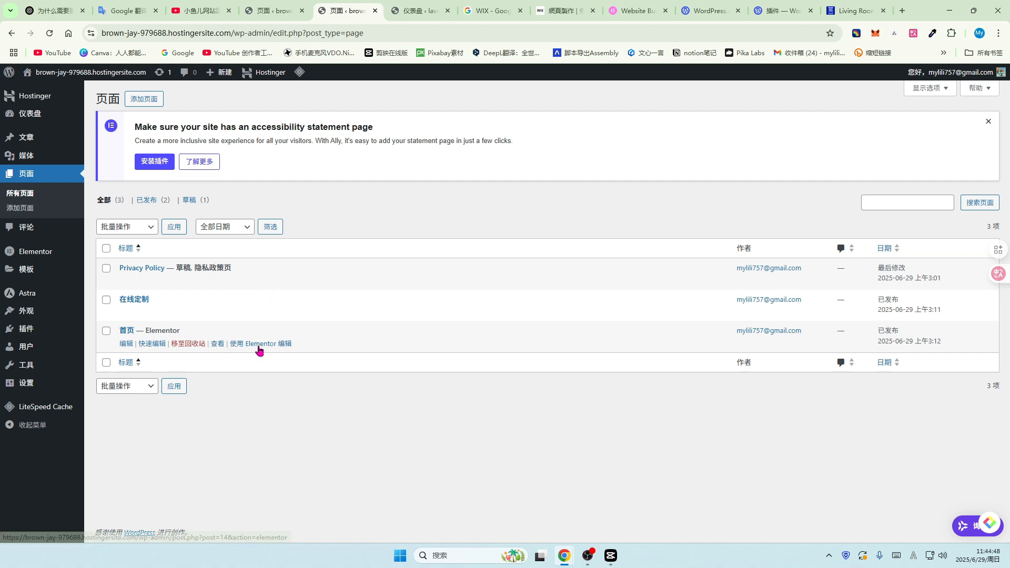
click(261, 344)
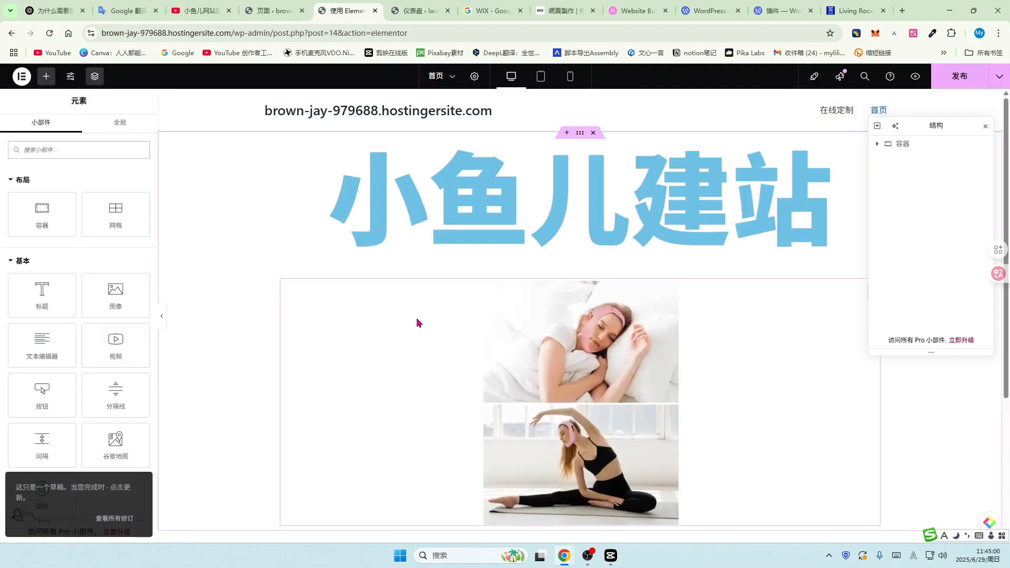
scroll(514, 287, down, 2)
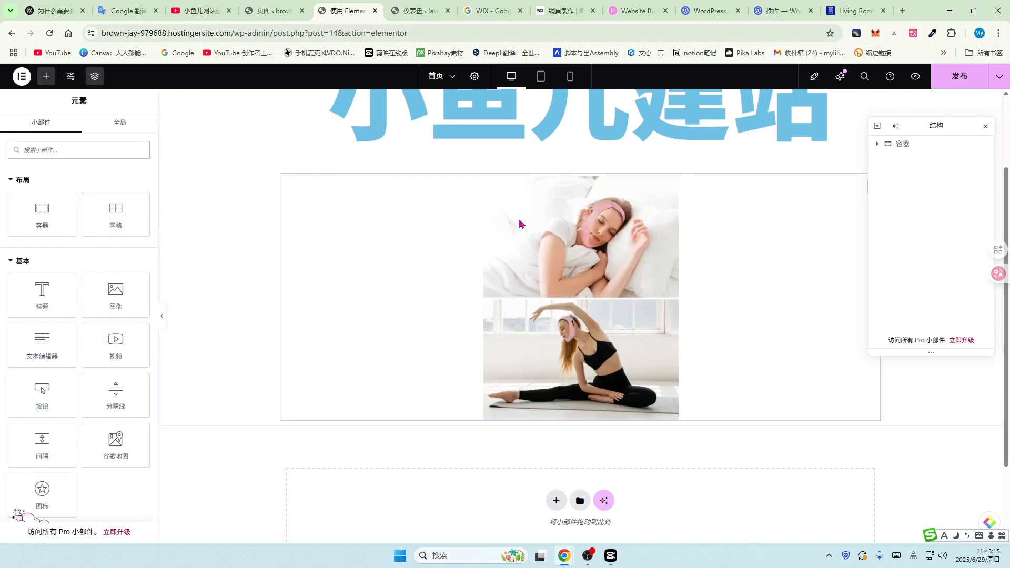
Step: Switch to the Wix site and look over the introduction and product showcase banner on its home page
click(209, 8)
scroll(887, 364, up, 6)
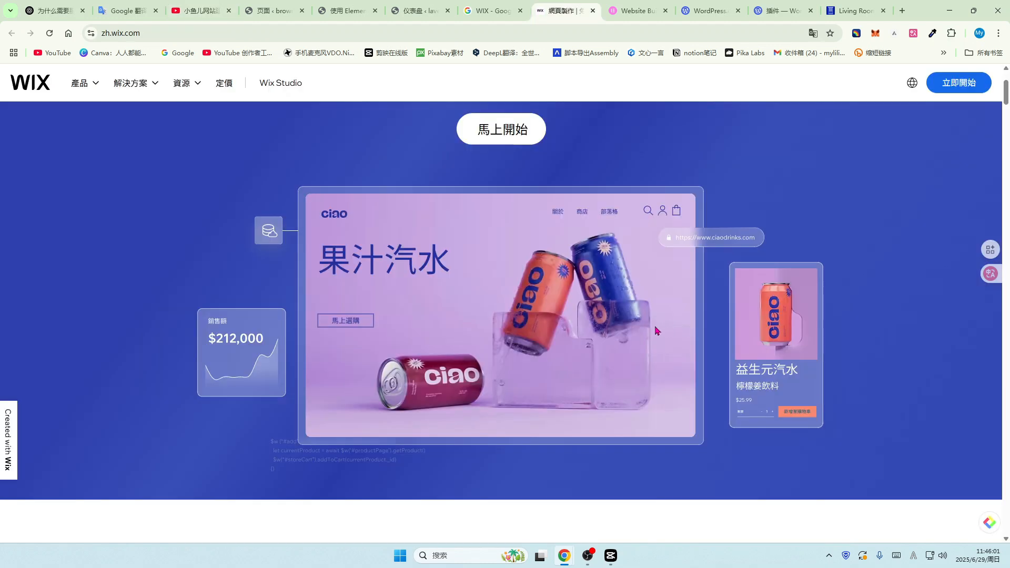
scroll(626, 333, down, 1)
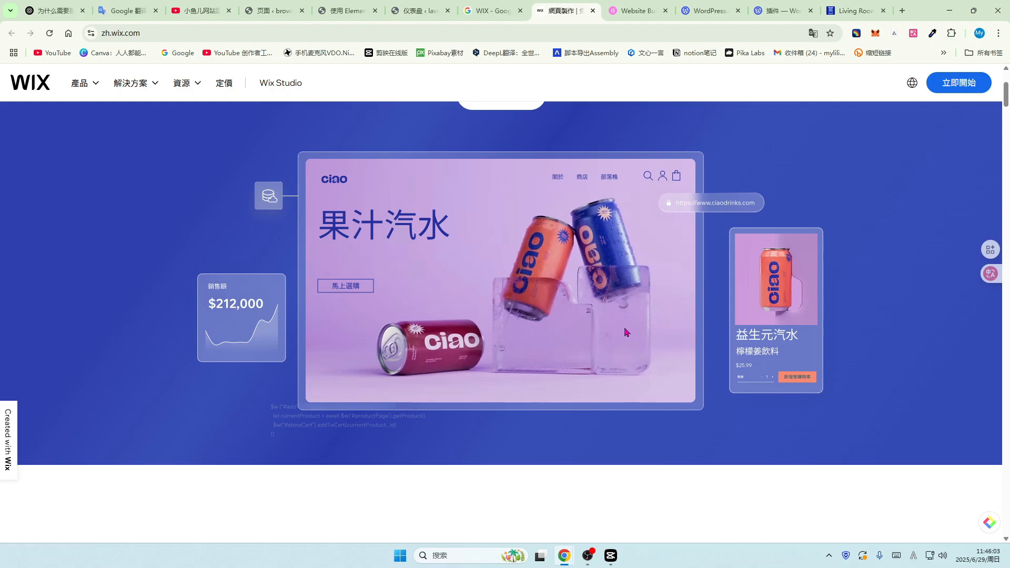
scroll(618, 342, down, 1)
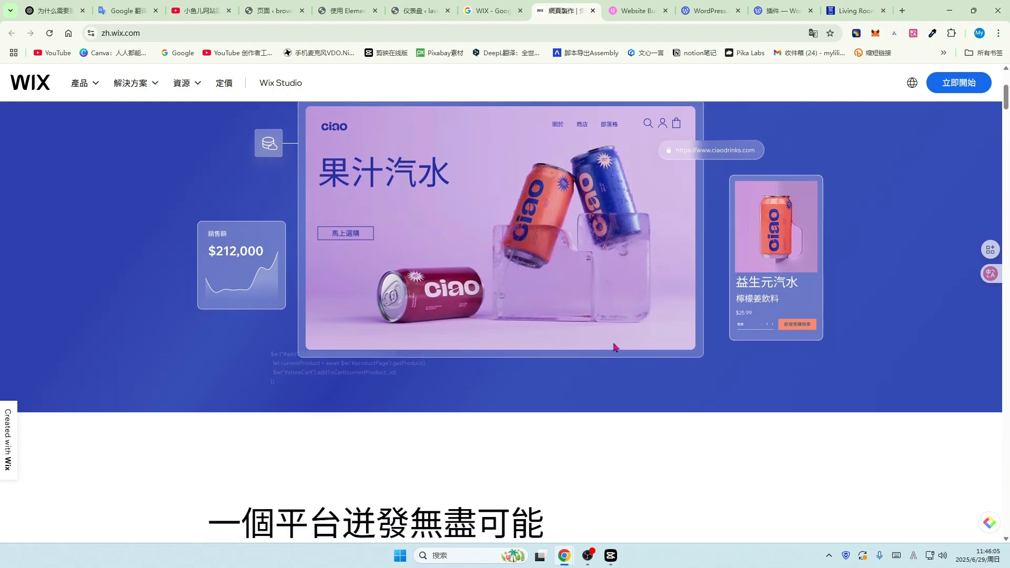
scroll(468, 375, up, 2)
scroll(561, 362, up, 1)
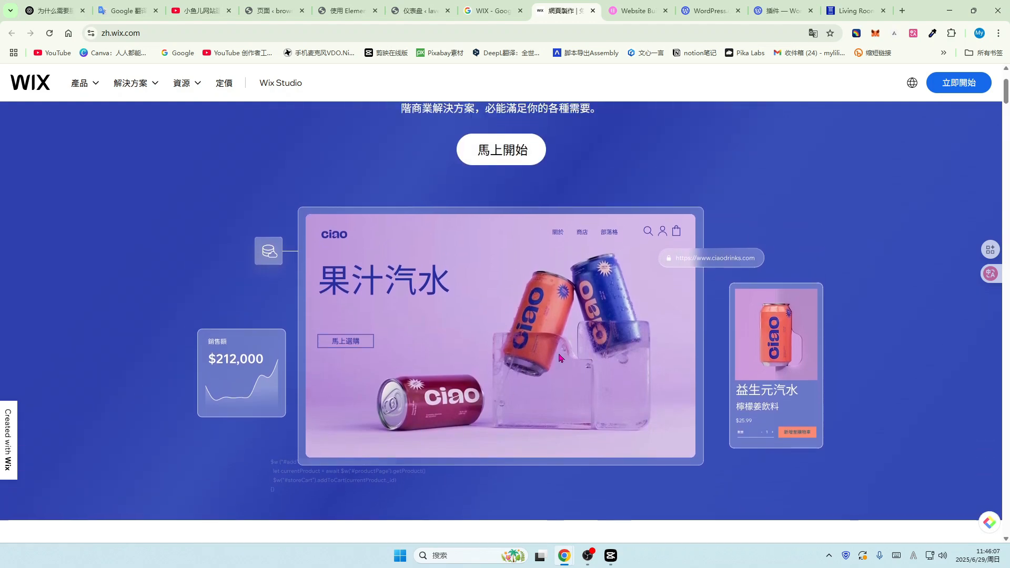
scroll(604, 394, up, 1)
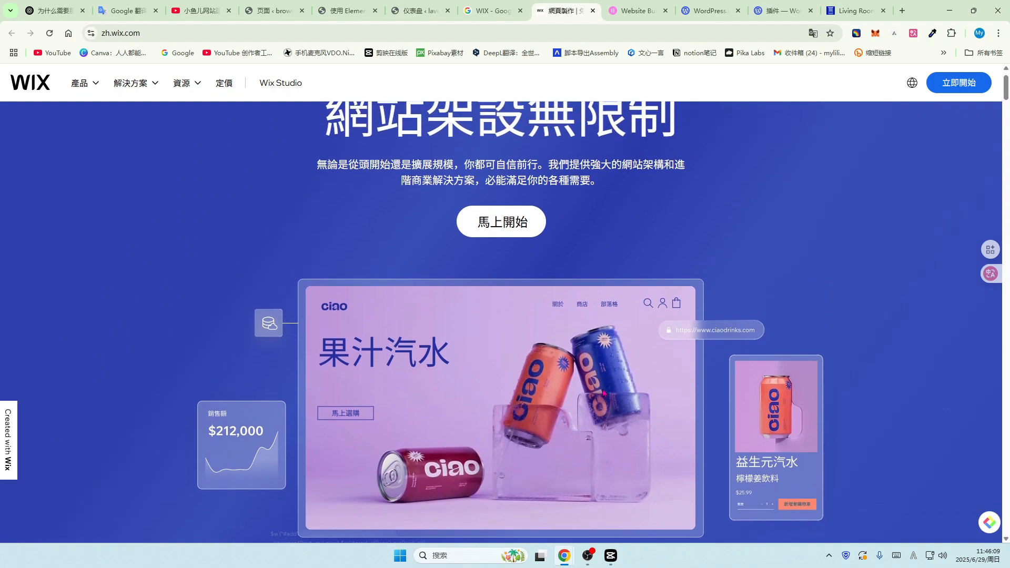
scroll(599, 397, up, 1)
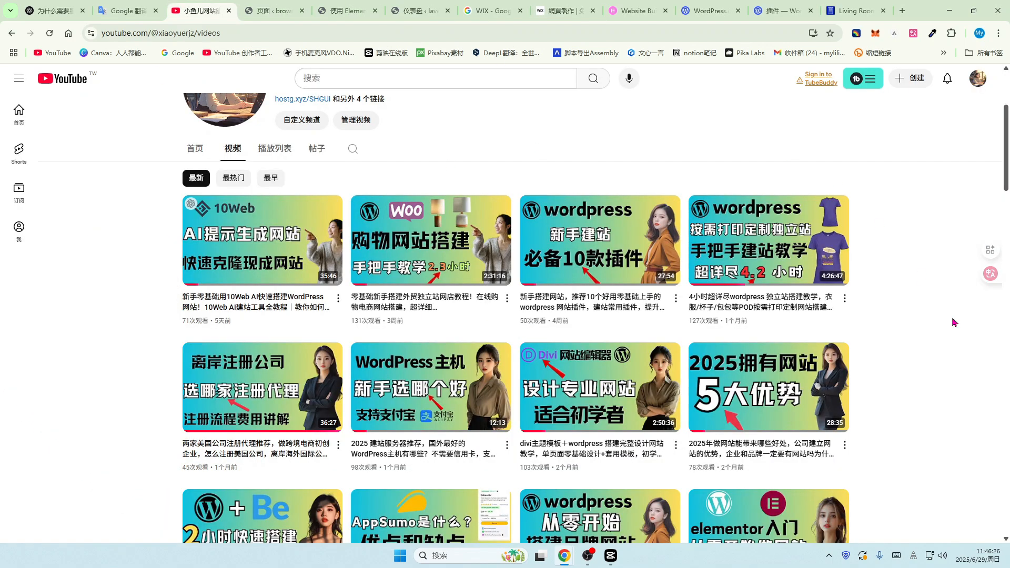
Step: Switch to the 小鱼儿网站建设 YouTube channel and look through its uploaded website-building tutorials, returning to the start of the list
scroll(972, 395, down, 3)
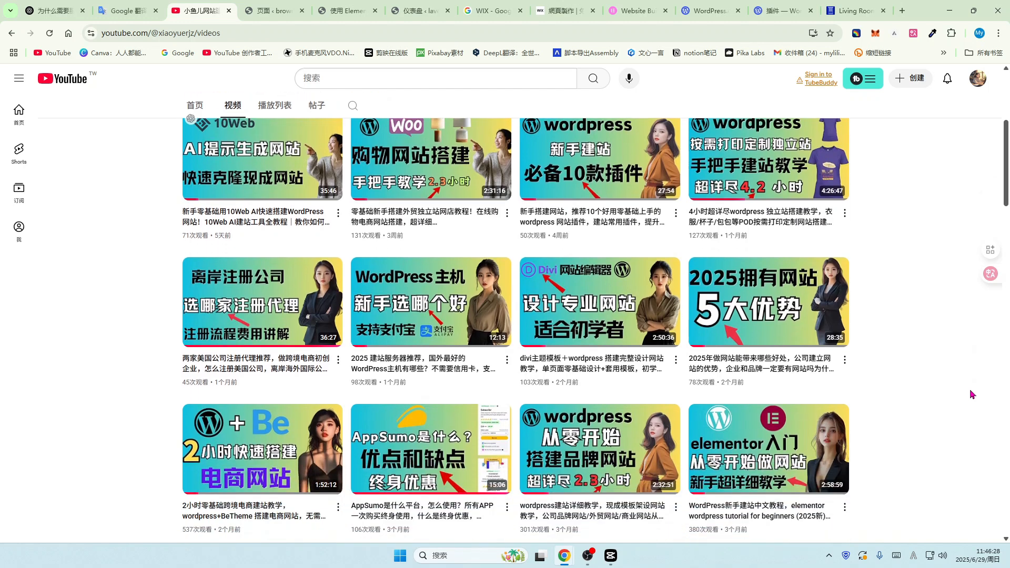
scroll(972, 395, down, 8)
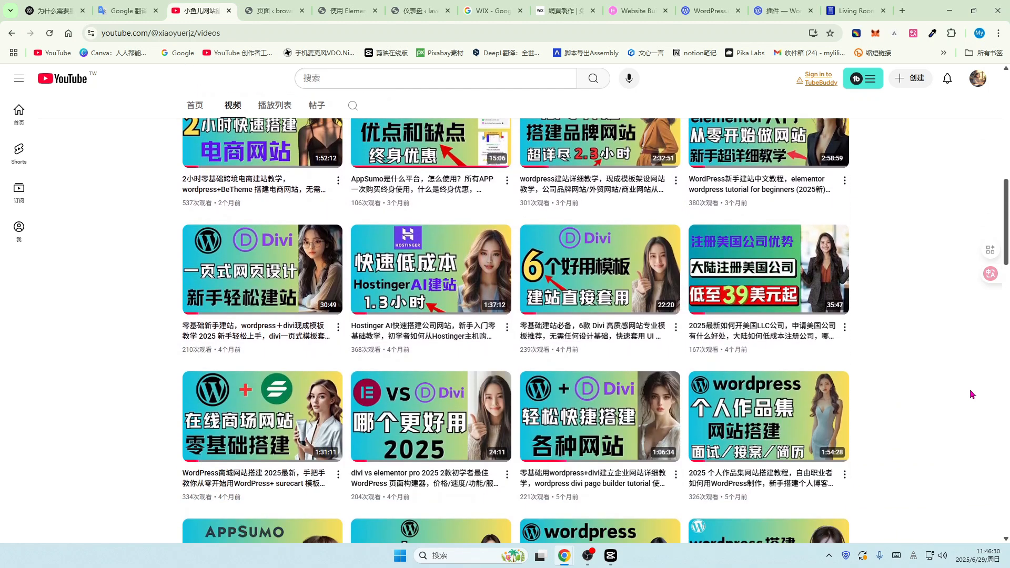
scroll(972, 394, down, 1)
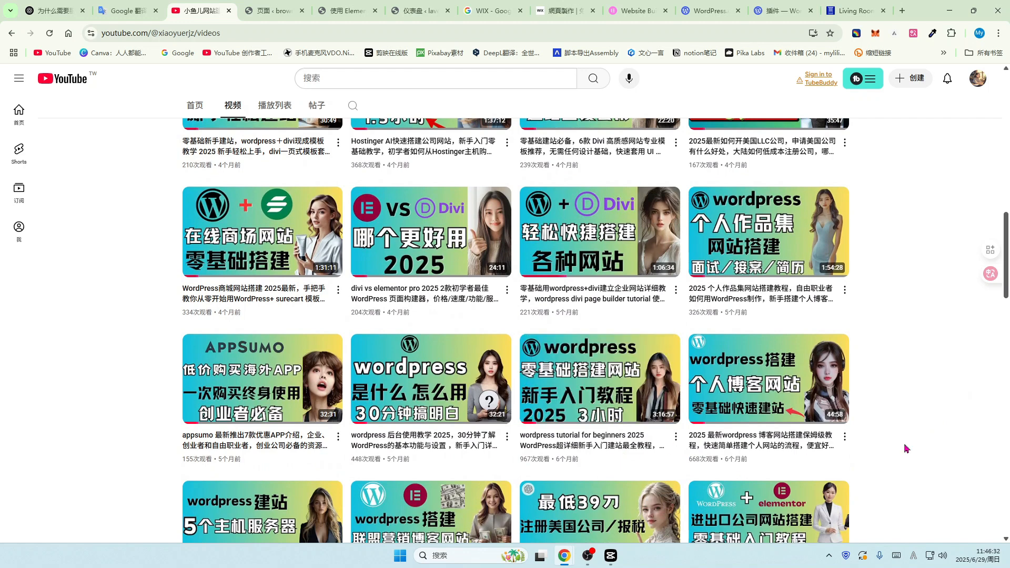
scroll(950, 360, up, 2)
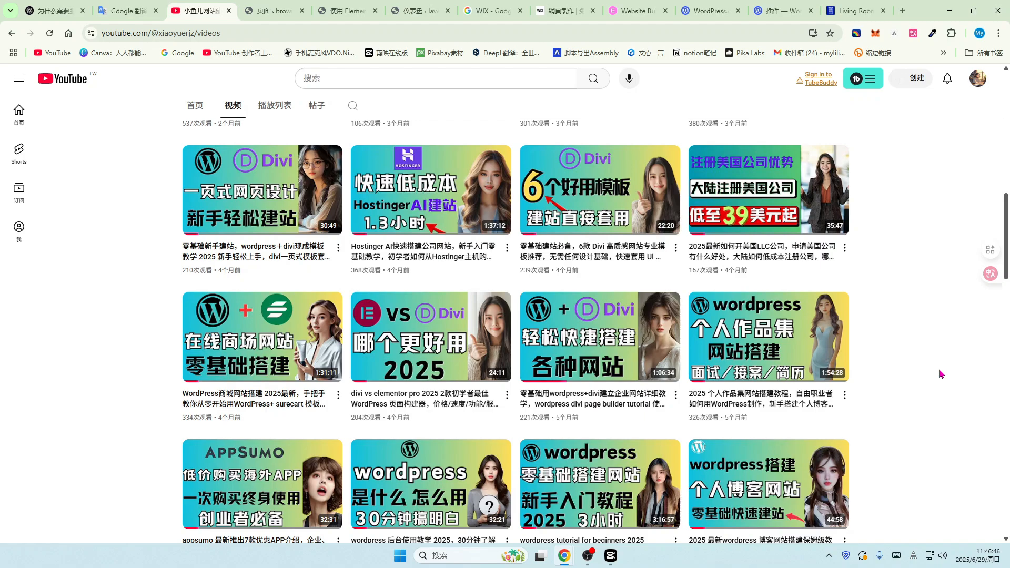
scroll(940, 372, down, 6)
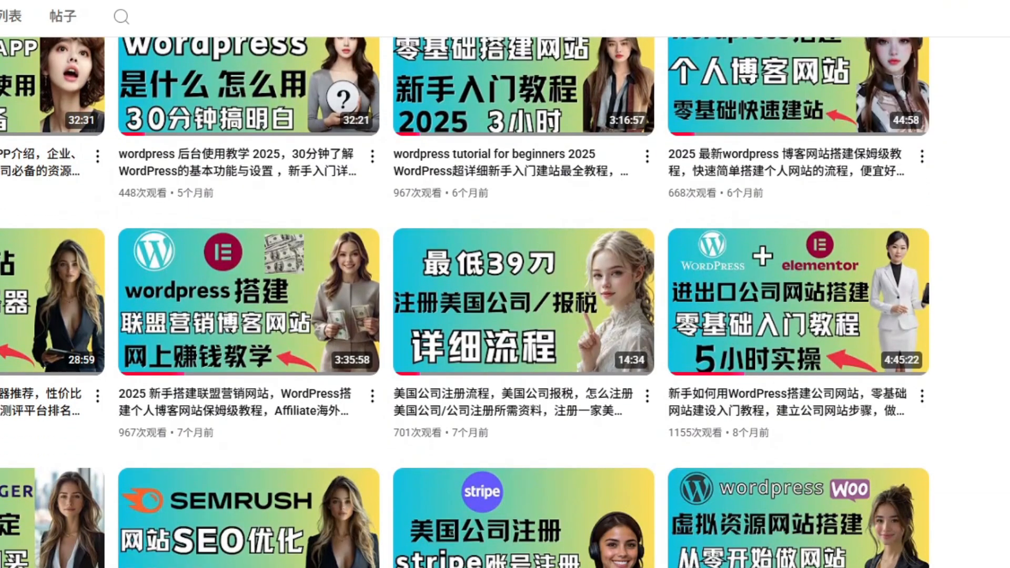
scroll(465, 302, down, 5)
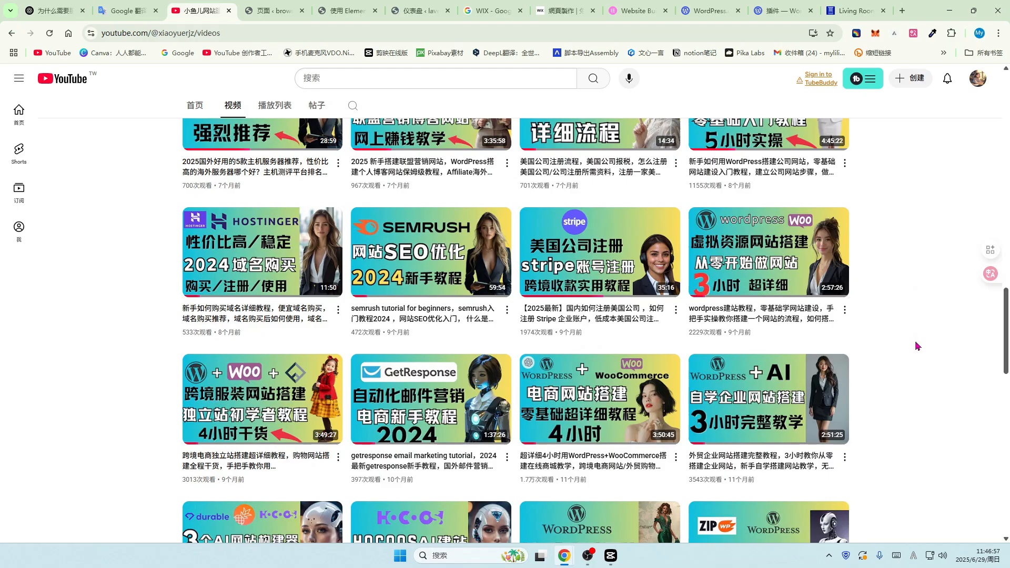
scroll(918, 349, up, 3)
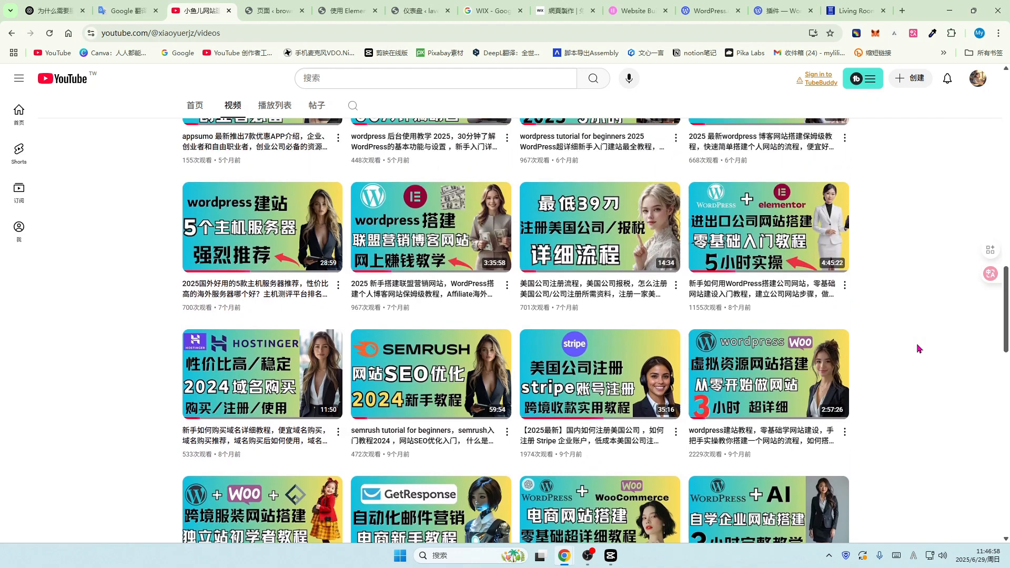
scroll(918, 348, up, 10)
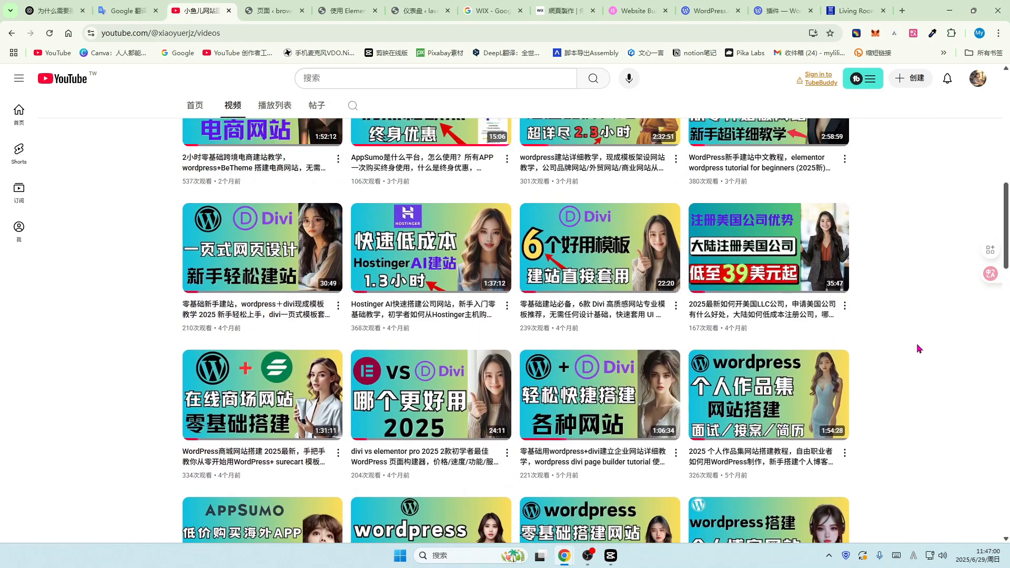
scroll(917, 348, up, 12)
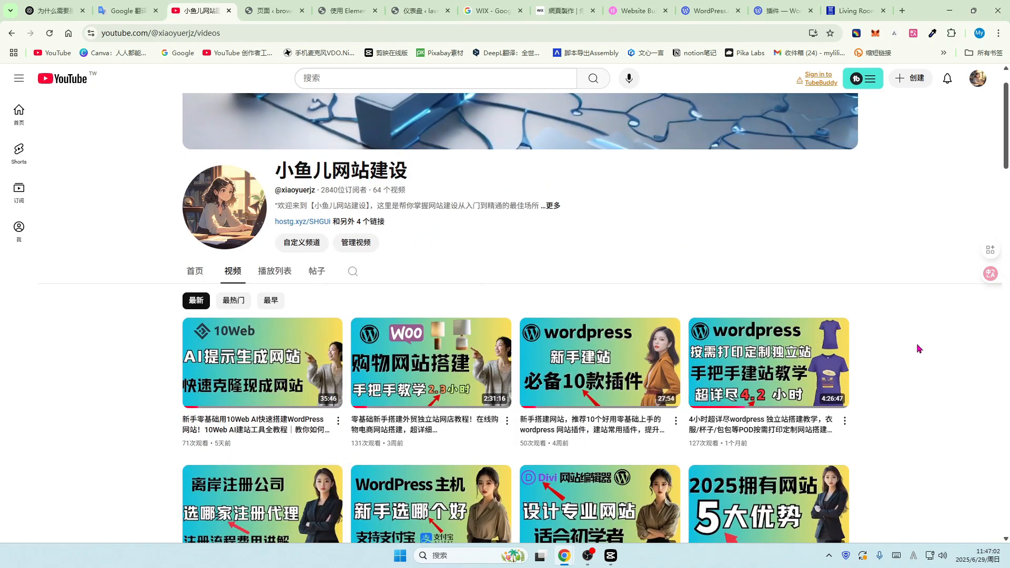